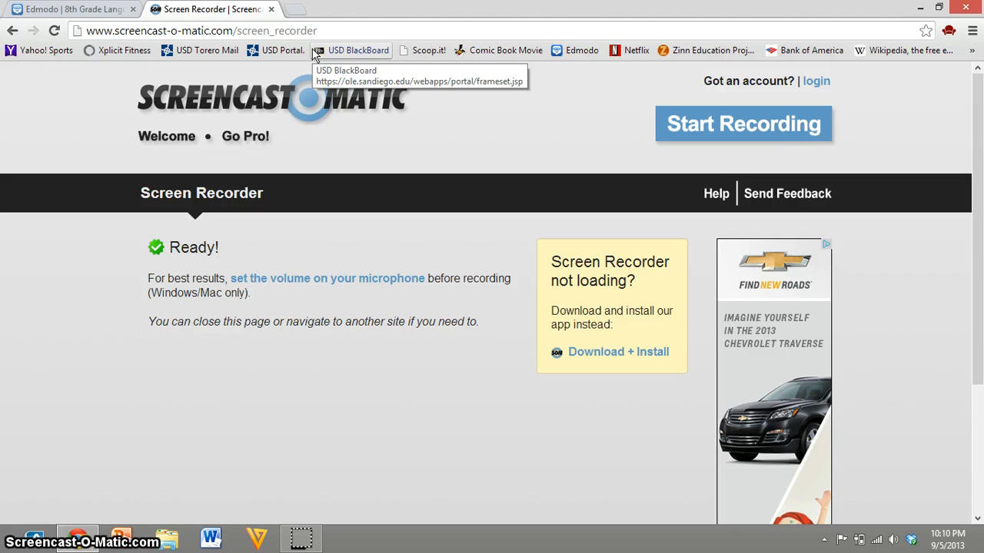
Step: Open the weebly.com website in a new browser tab
{"action": "left_click", "coordinate": [312, 50]}
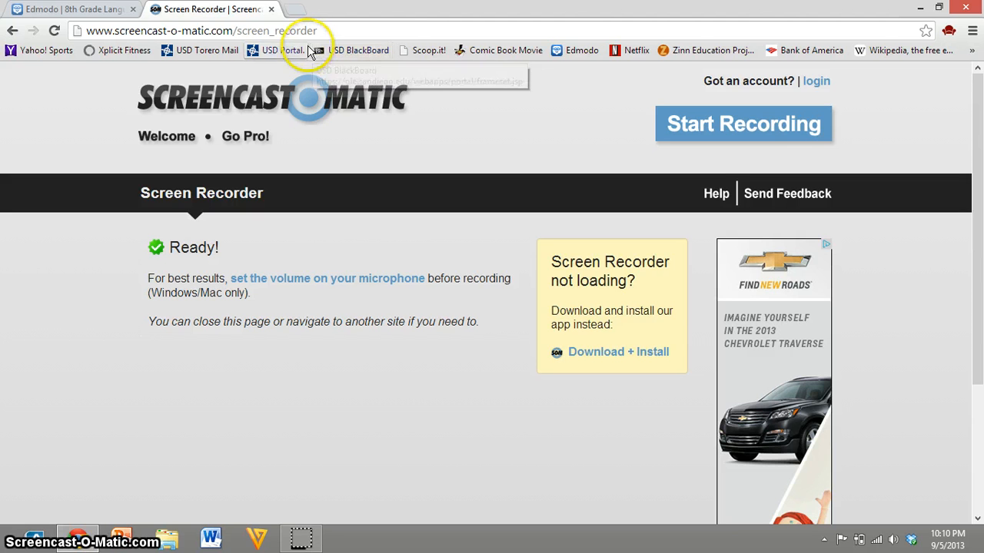
{"action": "left_click", "coordinate": [296, 9]}
{"action": "left_click", "coordinate": [286, 25]}
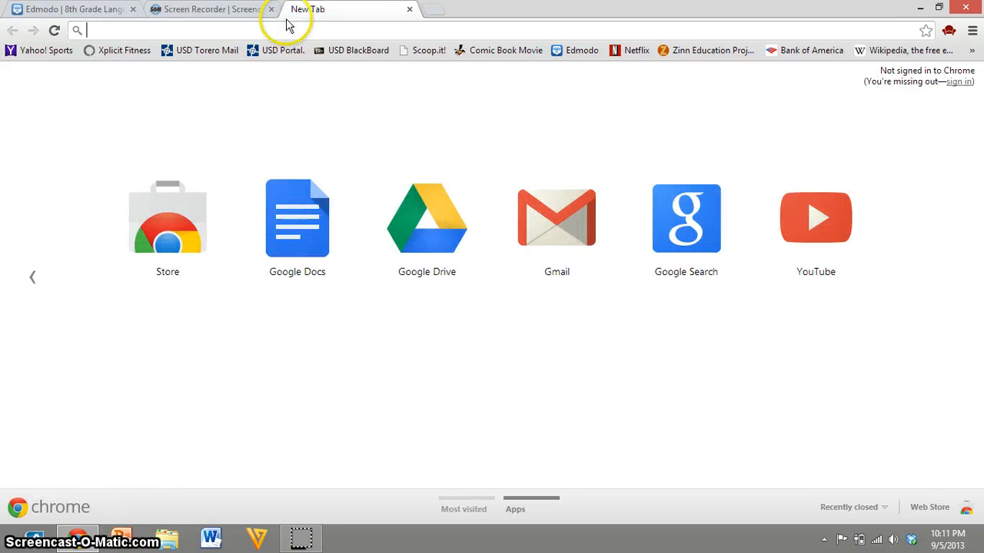
{"action": "type", "text": "weebly.co"}
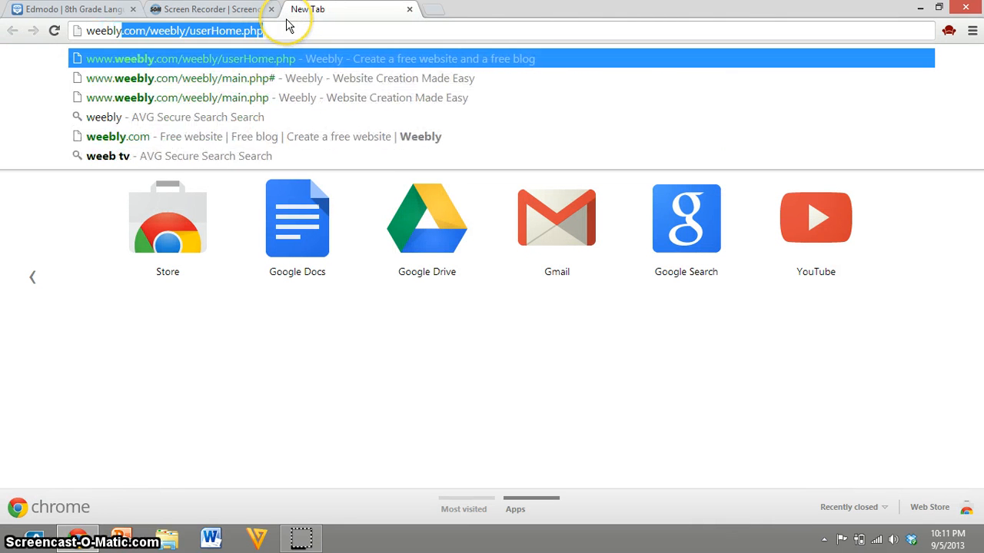
{"action": "type", "text": "m"}
{"action": "key", "text": "Return"}
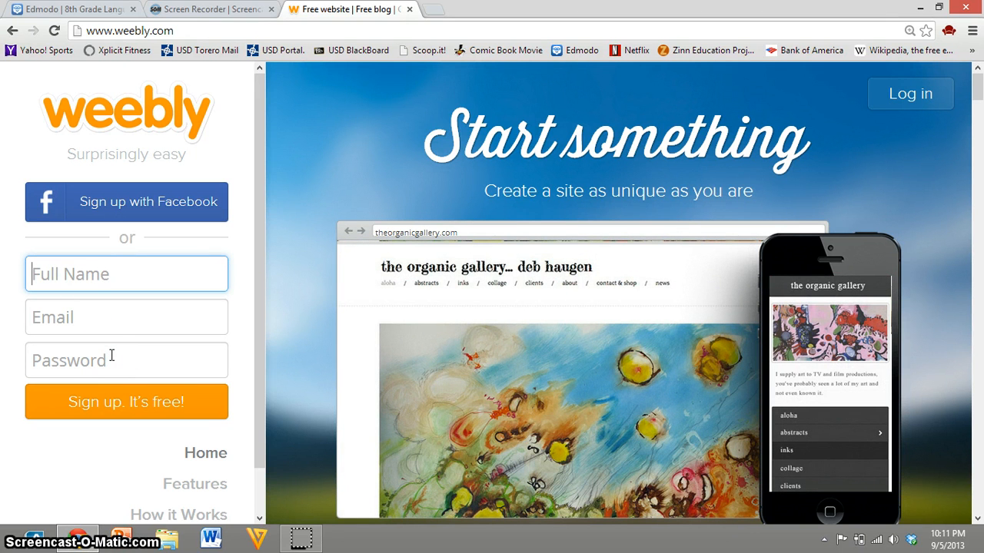
Step: Log in to the Weebly account with the account's e-mail address and password
{"action": "left_click", "coordinate": [903, 98]}
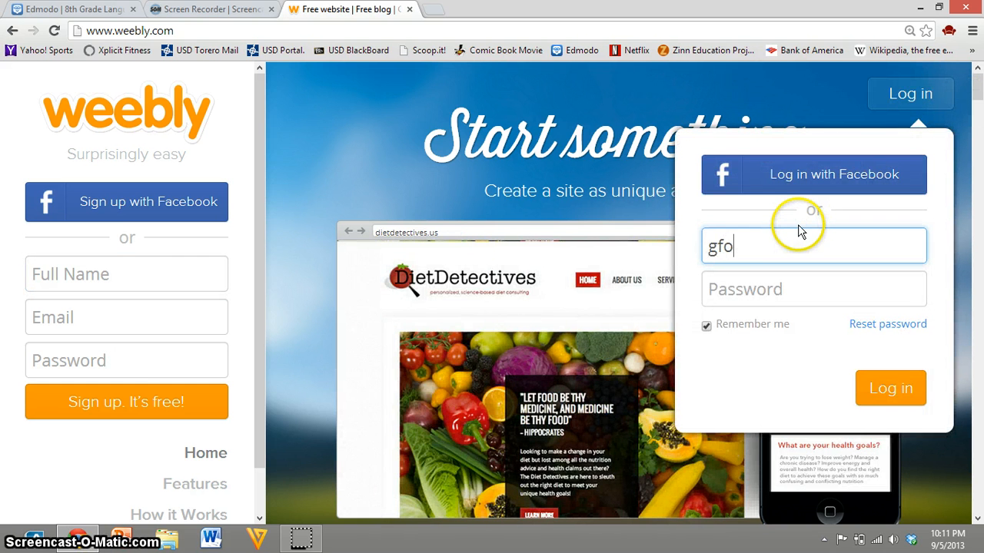
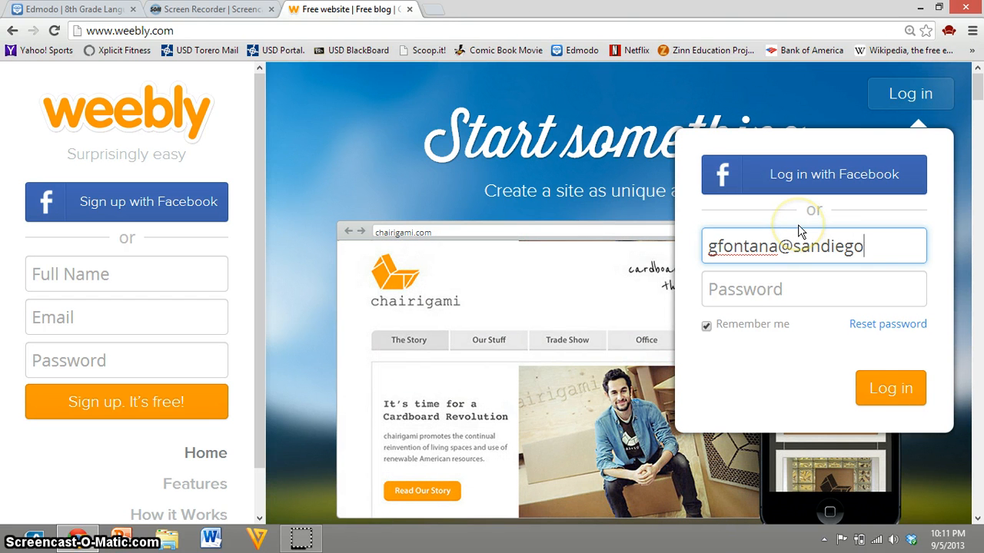
{"action": "key", "text": "Tab"}
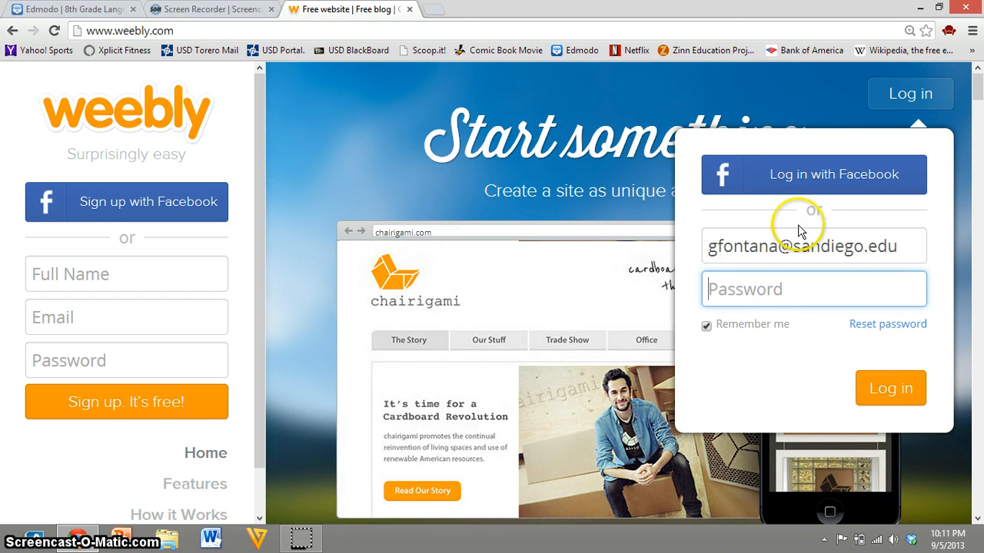
{"action": "type", "text": "*********"}
{"action": "key", "text": "Return"}
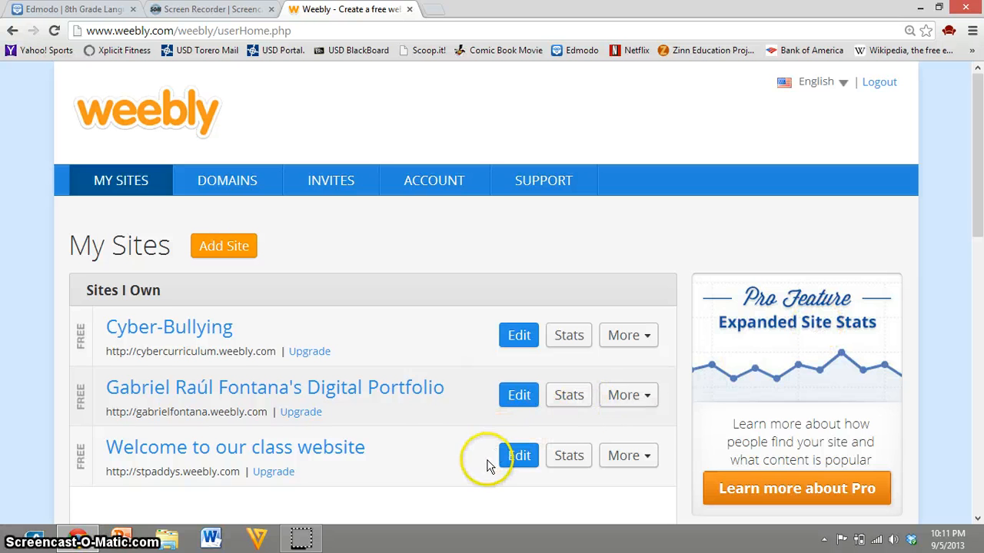
Step: Add a new site and title it with the teacher's name followed by "Example"
{"action": "scroll", "coordinate": [411, 438], "scroll_direction": "down", "scroll_amount": 1}
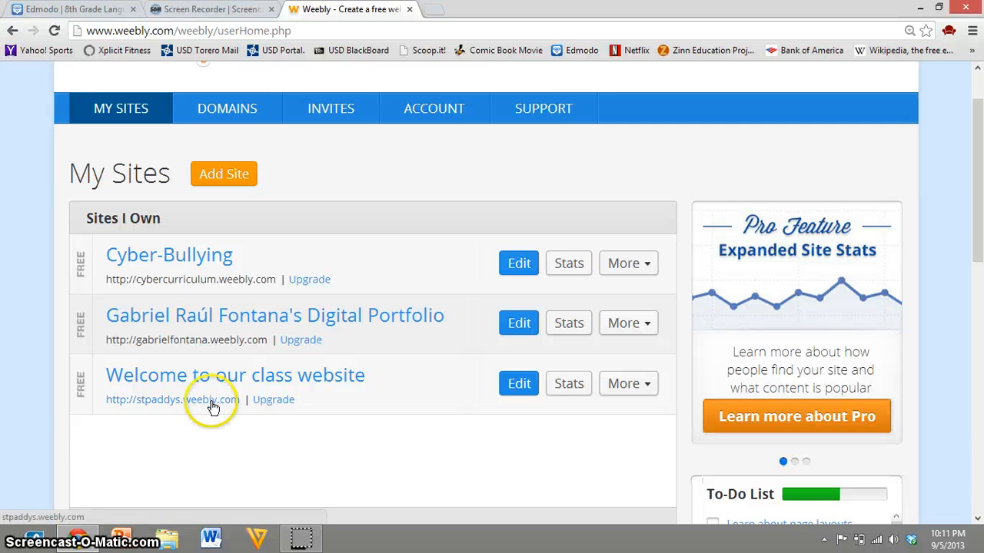
{"action": "left_click", "coordinate": [226, 174]}
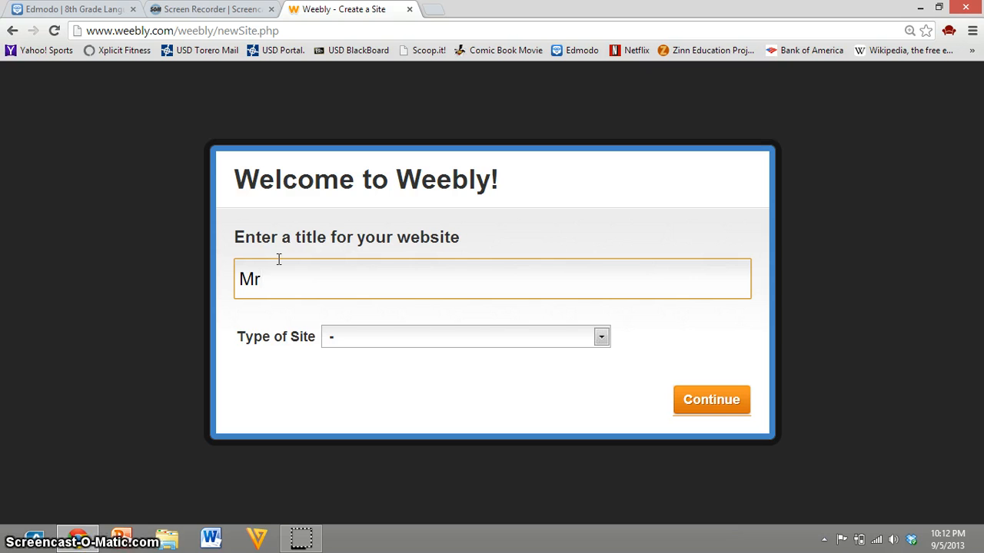
{"action": "type", "text": "ntana's"}
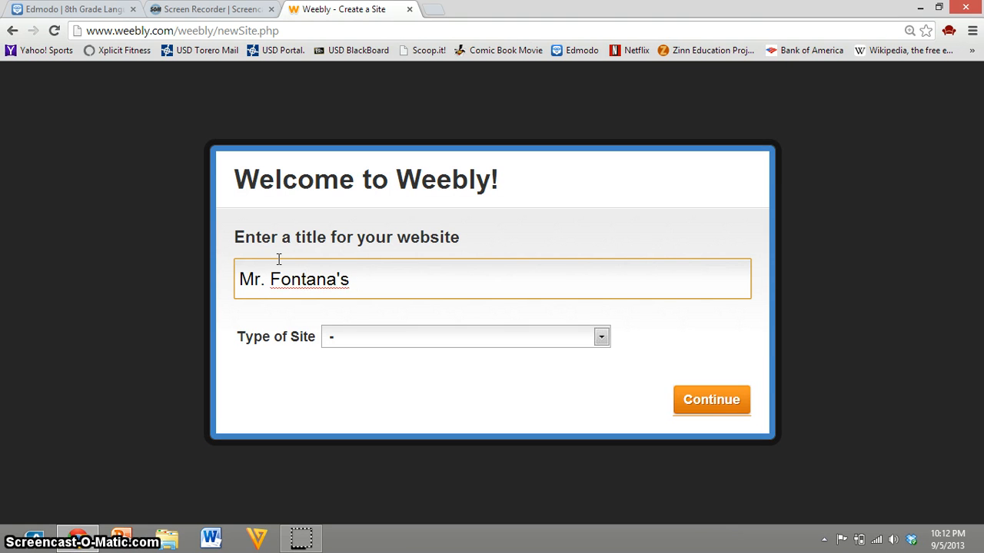
{"action": "type", "text": " Te"}
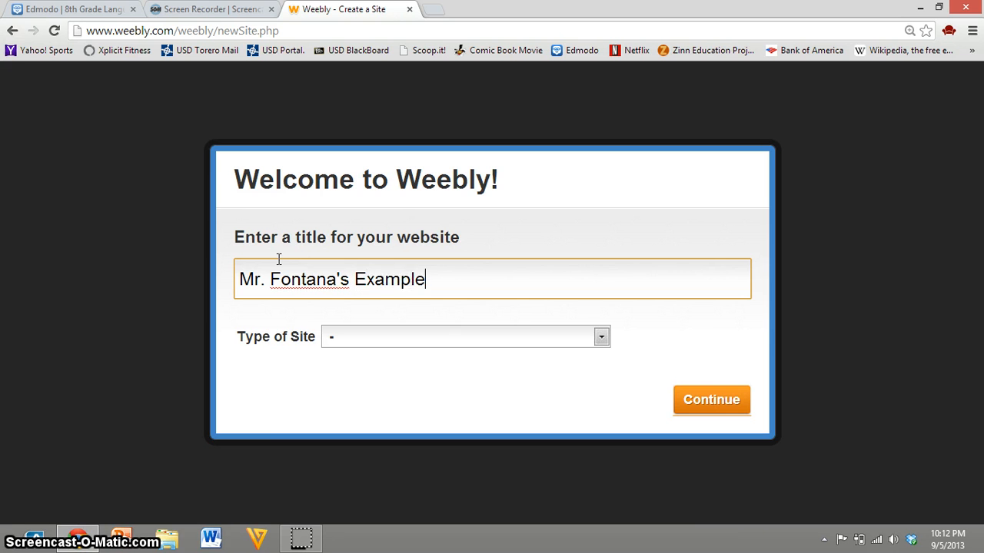
Step: Set the type of site to Education with the category Teacher and continue to the domain choice
{"action": "left_click", "coordinate": [384, 340]}
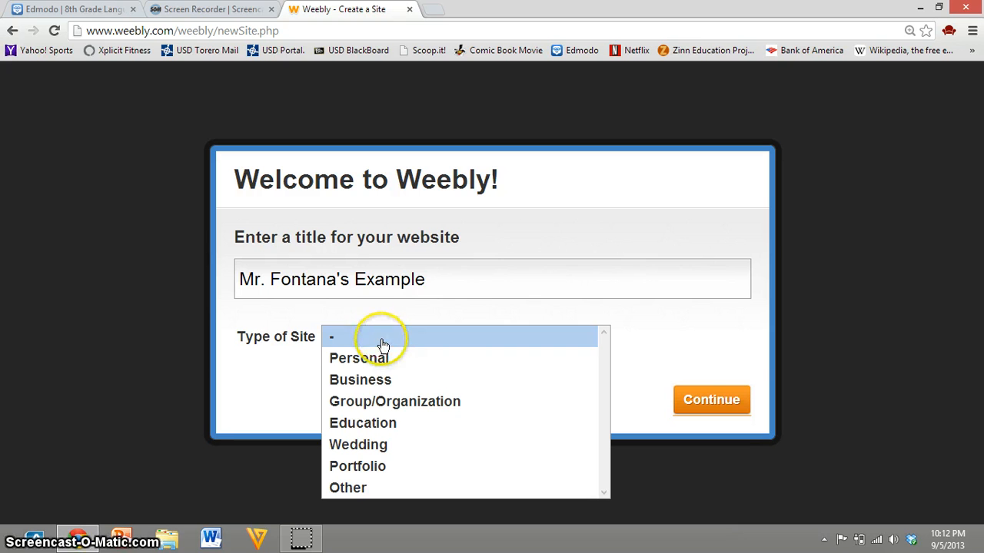
{"action": "left_click", "coordinate": [387, 424]}
{"action": "left_click", "coordinate": [373, 370]}
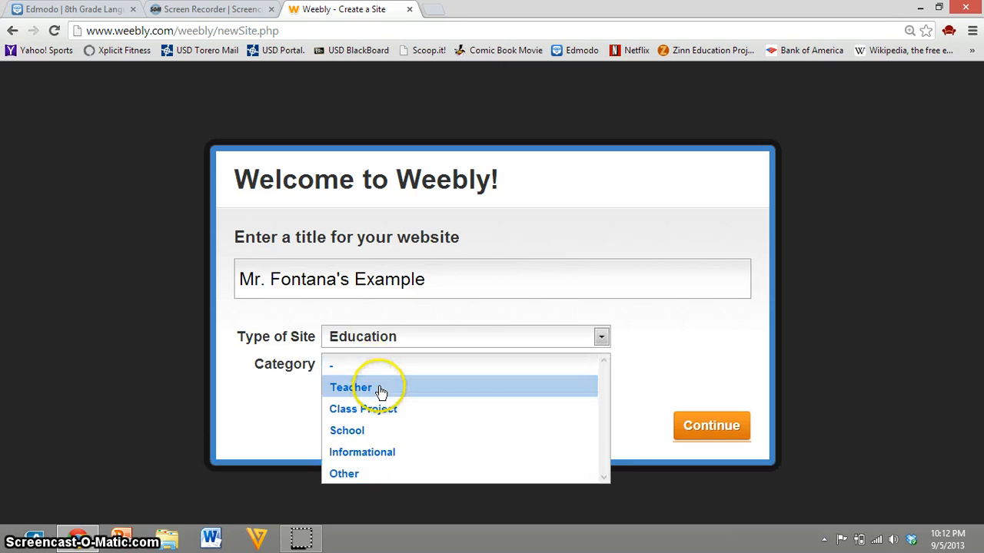
{"action": "left_click", "coordinate": [381, 390]}
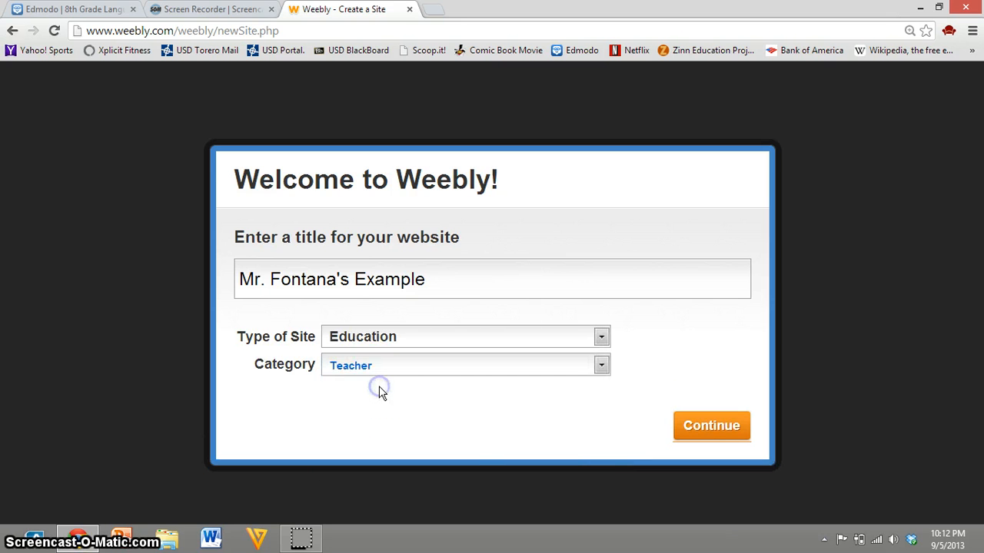
{"action": "left_click", "coordinate": [694, 429]}
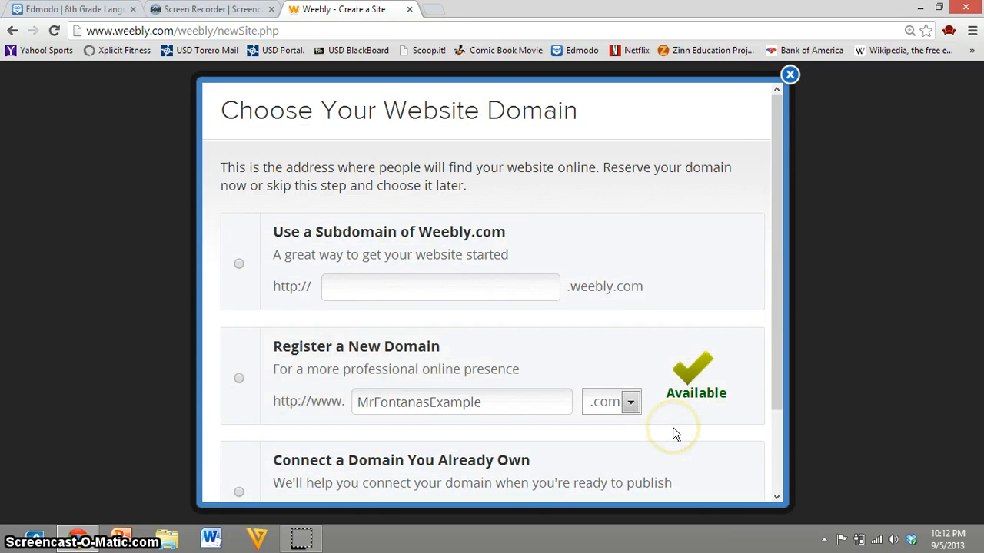
Step: Choose a Weebly.com subdomain made of the teacher's name followed by "example" as the site address and continue to the editor
{"action": "left_click", "coordinate": [655, 433]}
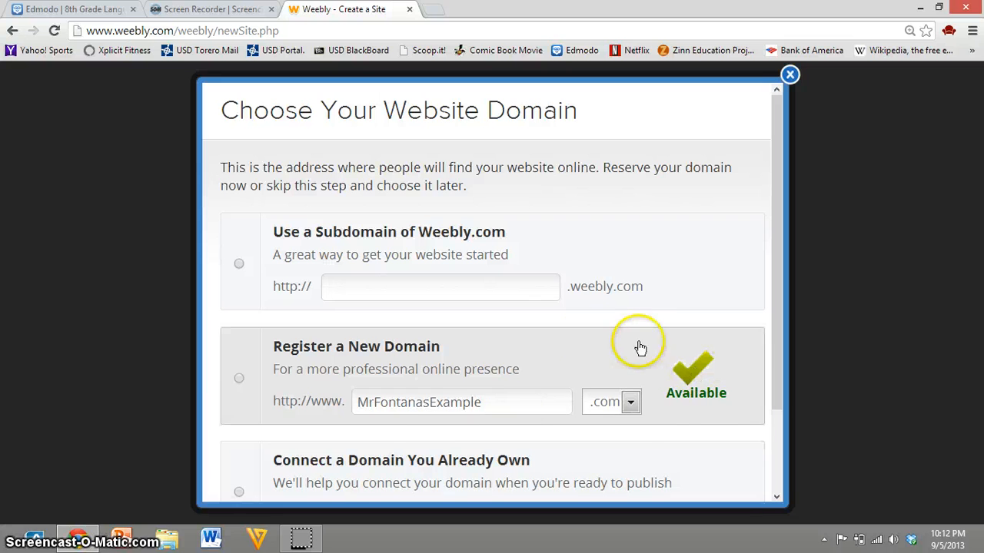
{"action": "left_click", "coordinate": [593, 418]}
{"action": "left_click", "coordinate": [602, 424]}
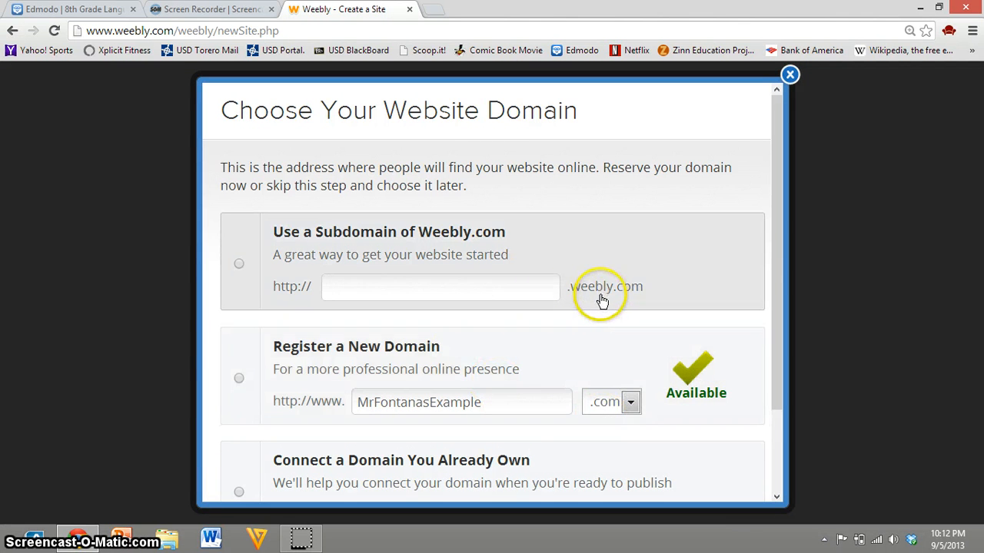
{"action": "left_click", "coordinate": [238, 263]}
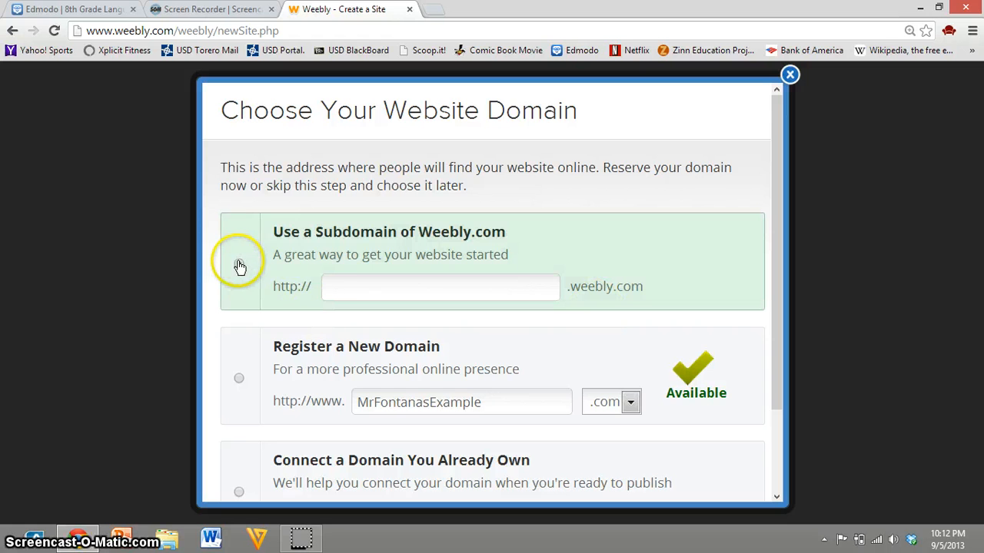
{"action": "left_click", "coordinate": [352, 291]}
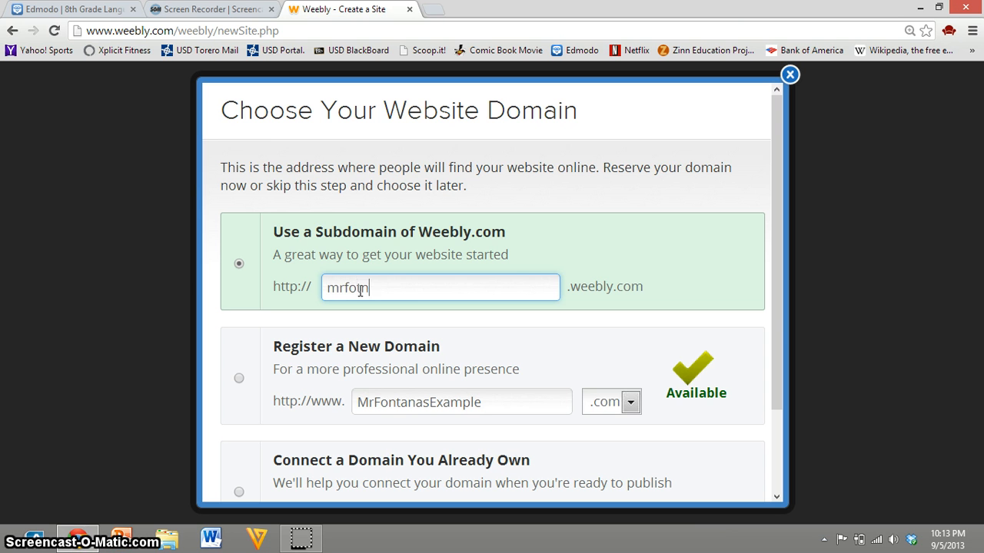
{"action": "type", "text": "tans"}
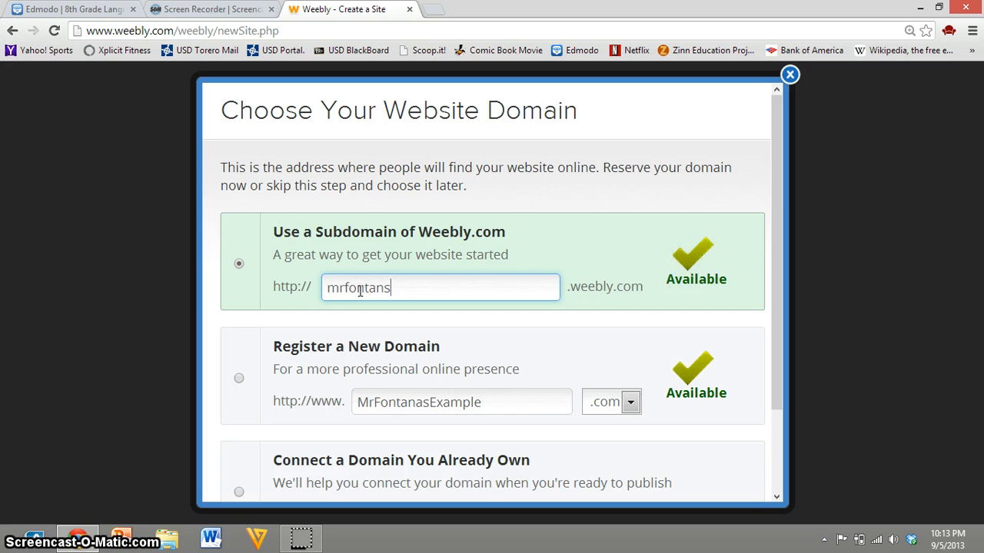
{"action": "key", "text": "BackSpace"}
{"action": "type", "text": "asexample"}
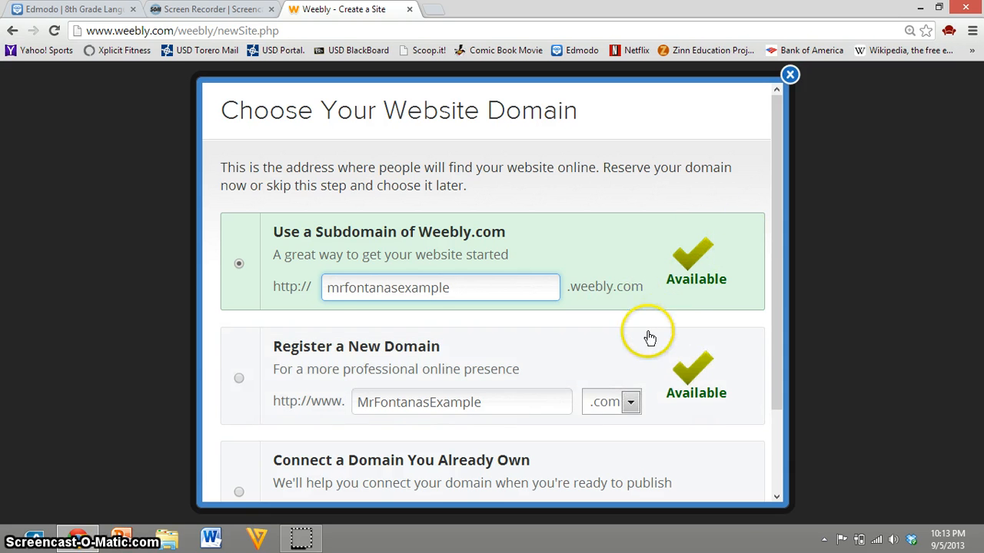
{"action": "scroll", "coordinate": [677, 329], "scroll_direction": "down", "scroll_amount": 3}
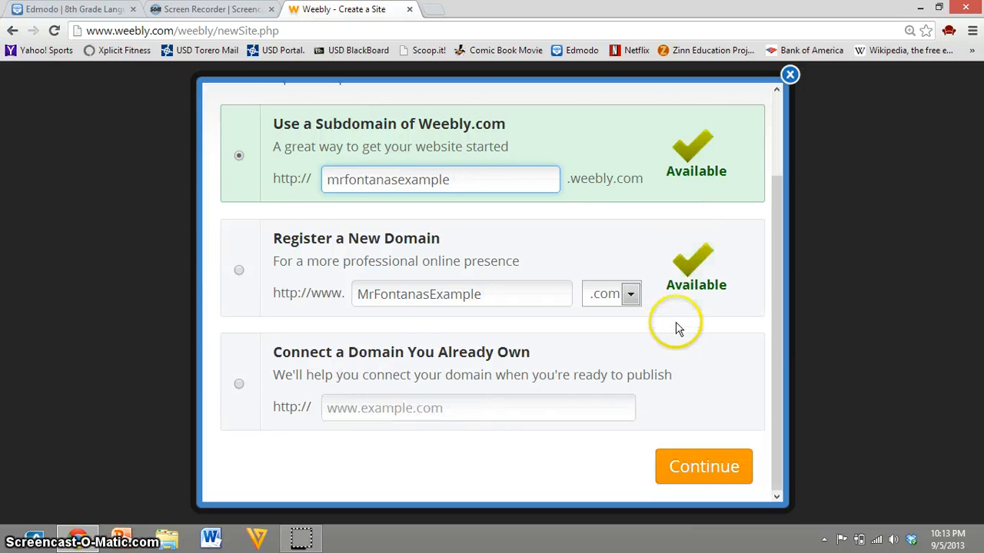
{"action": "left_click", "coordinate": [690, 471]}
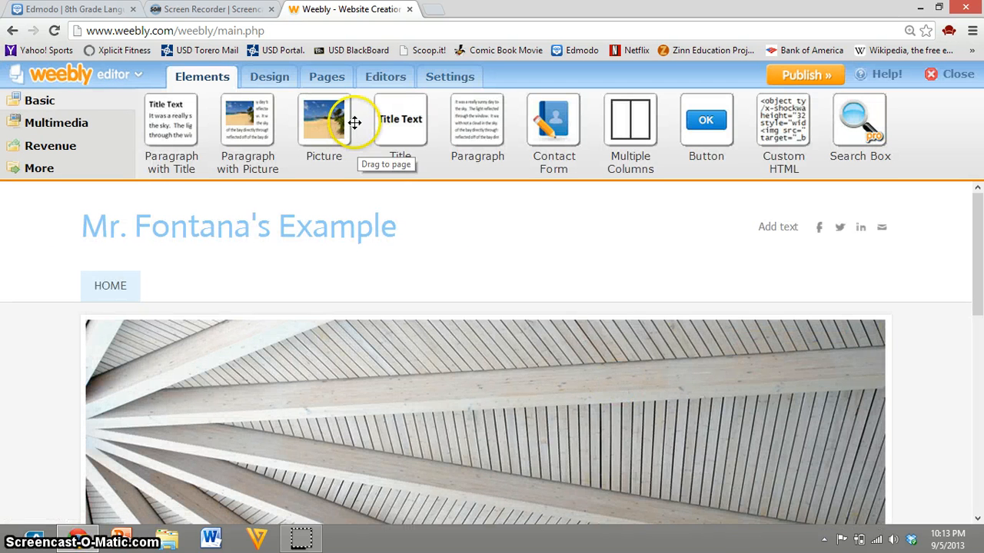
Step: Try several favorite design themes and apply the blue one with the overwater huts header image, checking the whole page
{"action": "left_click", "coordinate": [266, 77]}
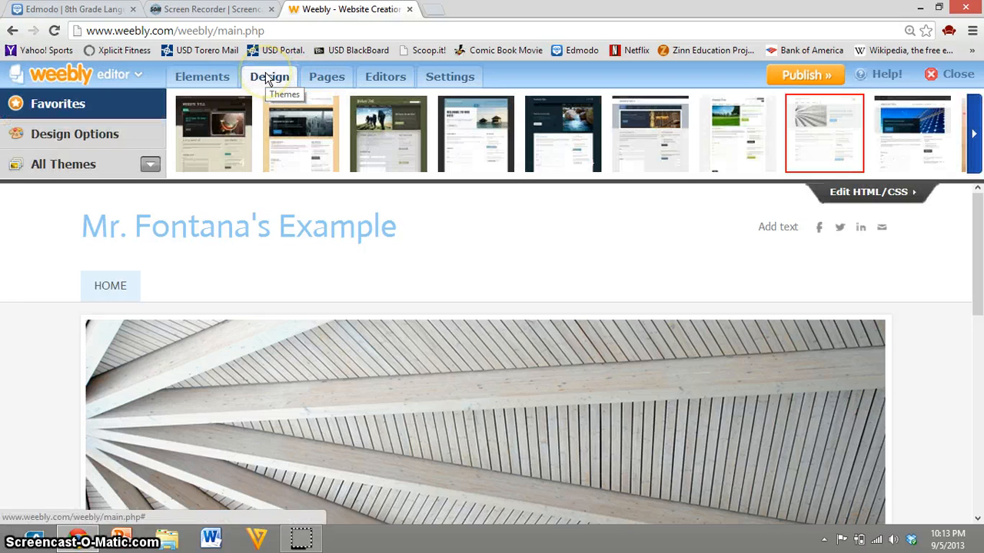
{"action": "left_click", "coordinate": [237, 132]}
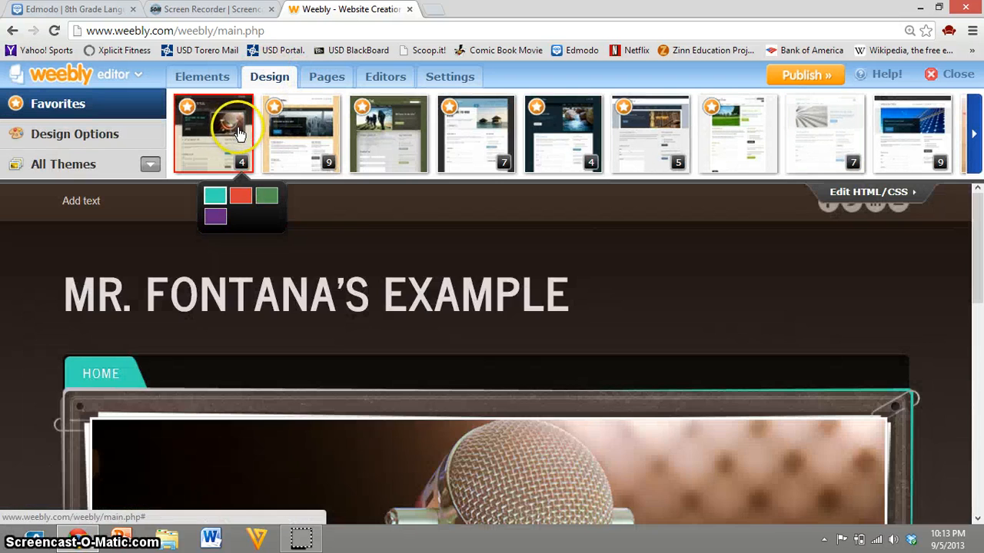
{"action": "left_click", "coordinate": [327, 115]}
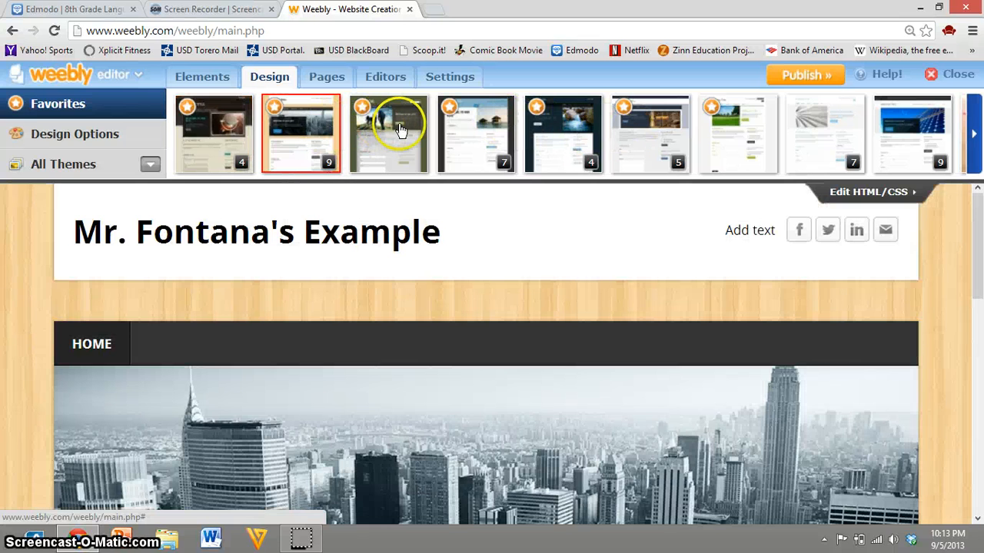
{"action": "left_click", "coordinate": [381, 129]}
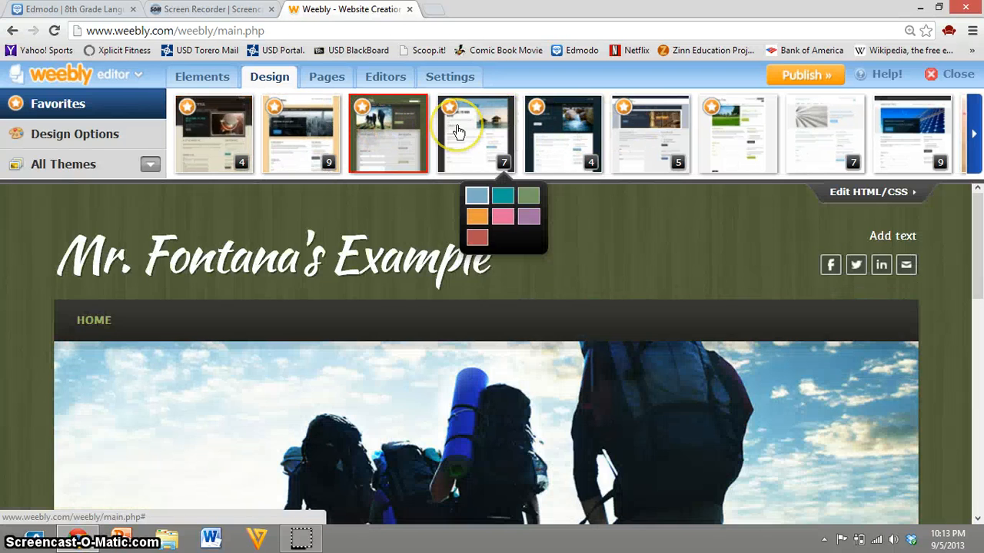
{"action": "left_click", "coordinate": [459, 131]}
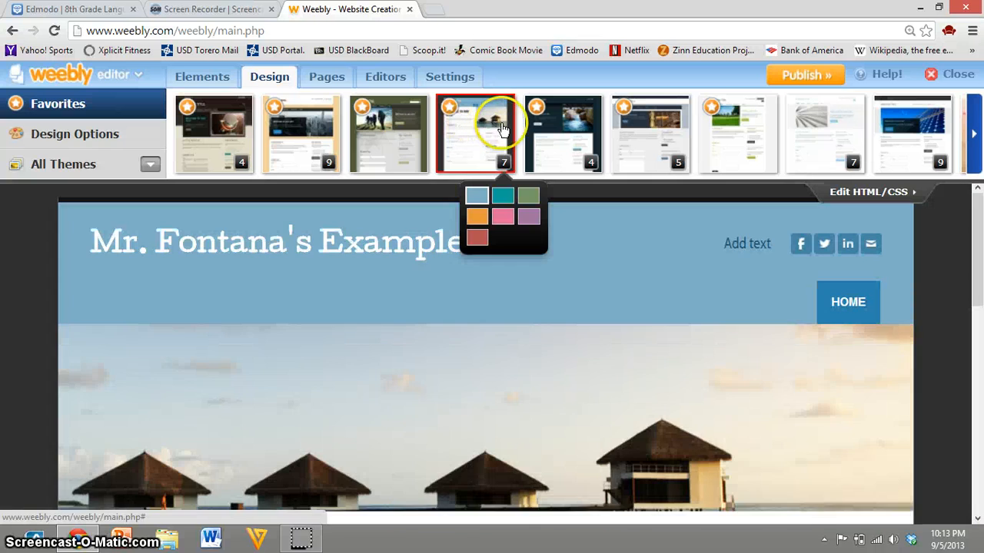
{"action": "left_click", "coordinate": [410, 123]}
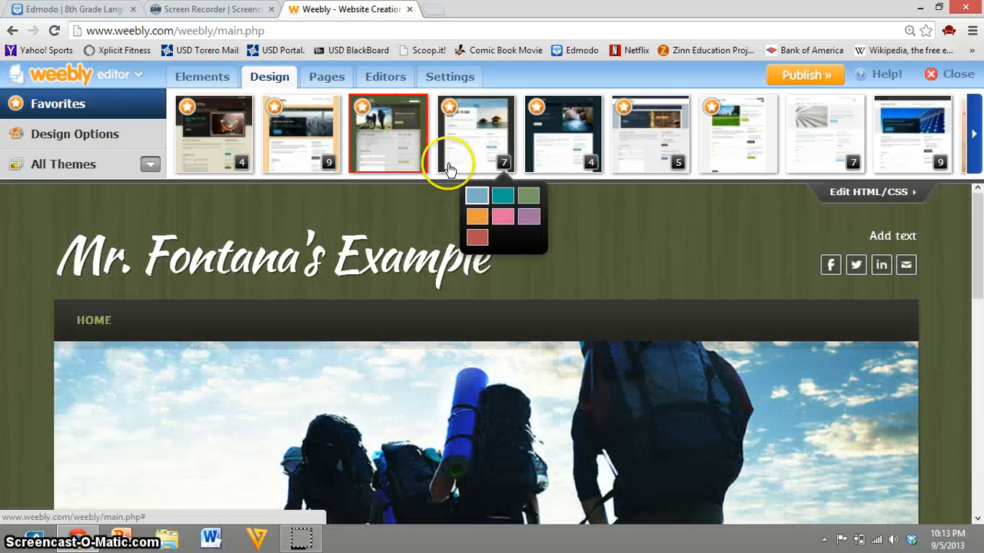
{"action": "left_click", "coordinate": [475, 141]}
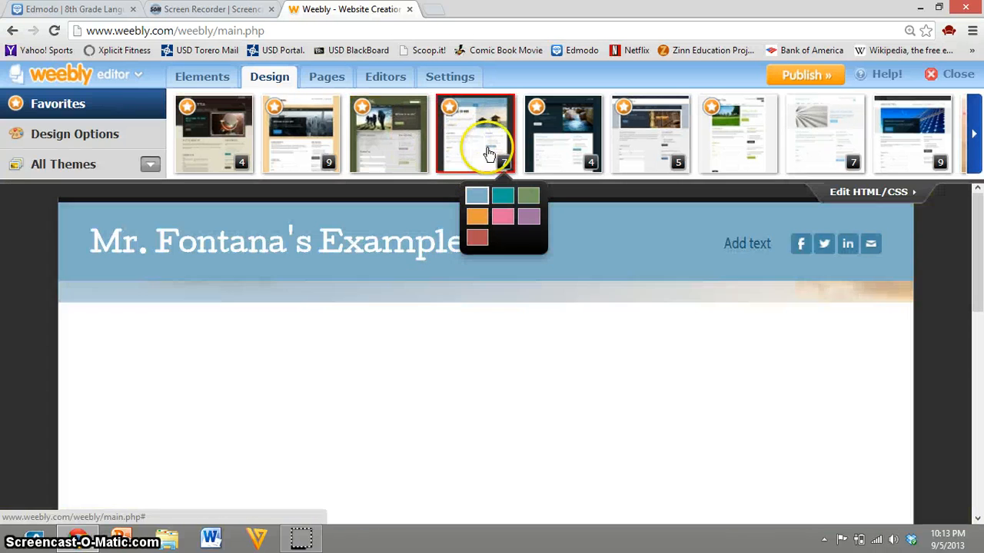
{"action": "scroll", "coordinate": [635, 338], "scroll_direction": "down", "scroll_amount": 3}
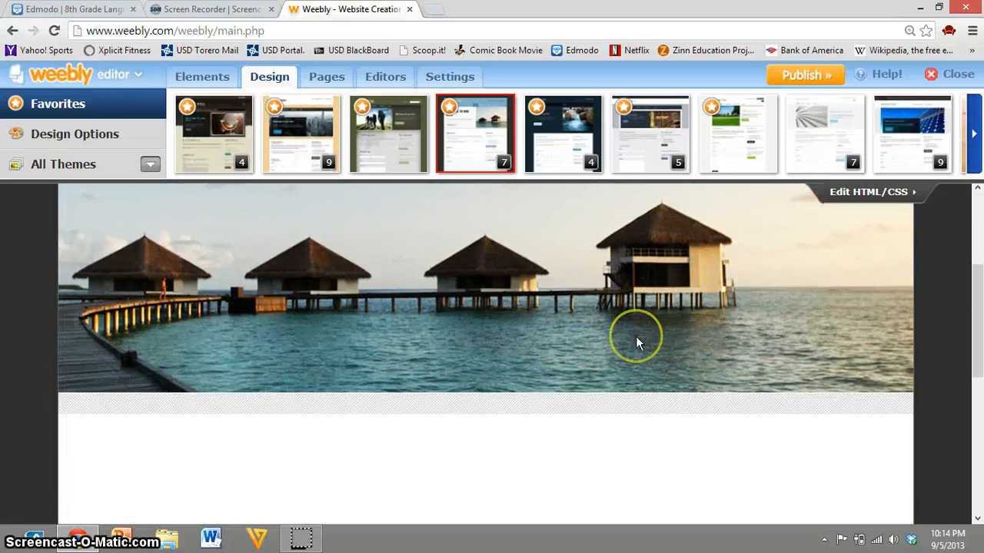
{"action": "scroll", "coordinate": [636, 336], "scroll_direction": "down", "scroll_amount": 1}
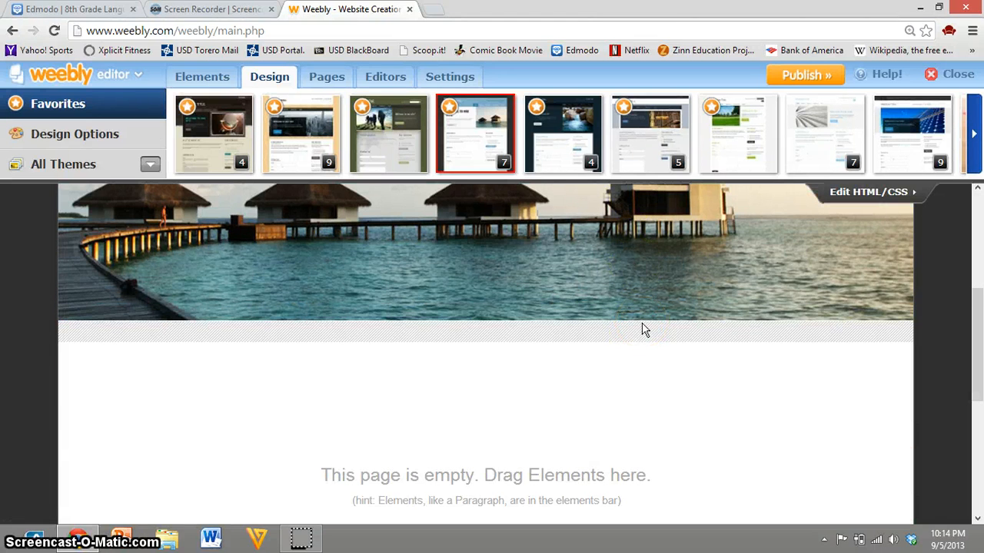
{"action": "scroll", "coordinate": [645, 329], "scroll_direction": "up", "scroll_amount": 2}
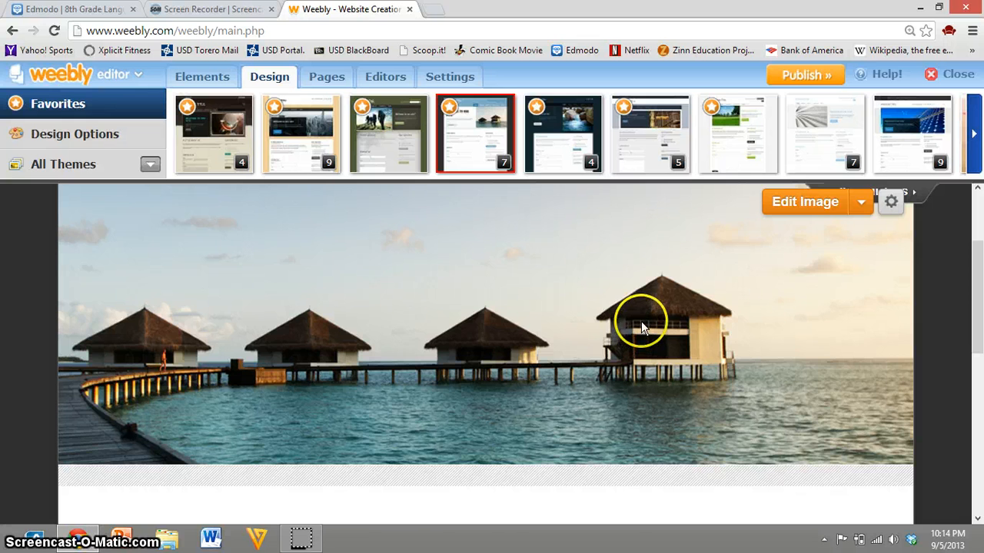
{"action": "scroll", "coordinate": [613, 338], "scroll_direction": "up", "scroll_amount": 3}
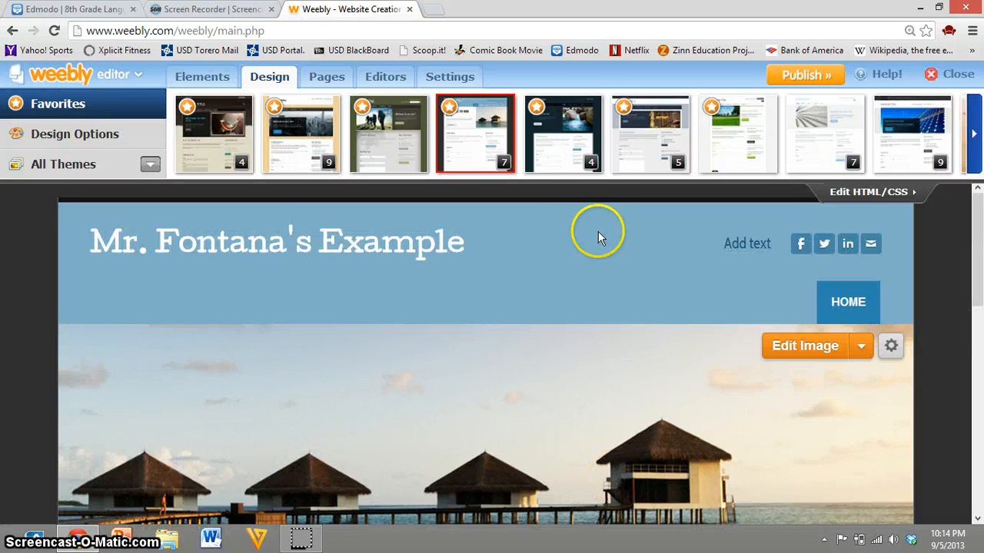
Step: Keep the blue variant of the overwater huts theme for the site and return to the page elements
{"action": "mouse_move", "coordinate": [535, 145]}
{"action": "mouse_move", "coordinate": [478, 158]}
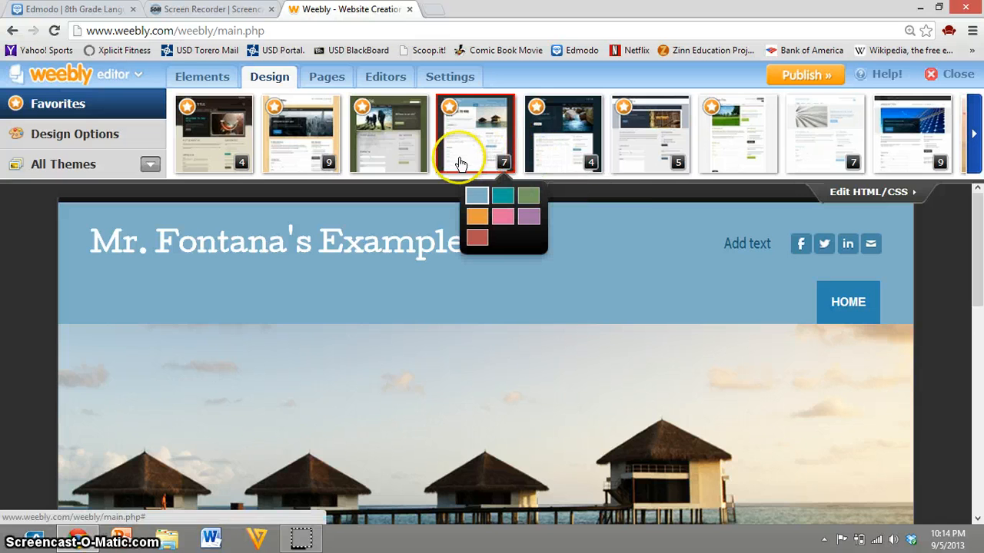
{"action": "left_click", "coordinate": [466, 144]}
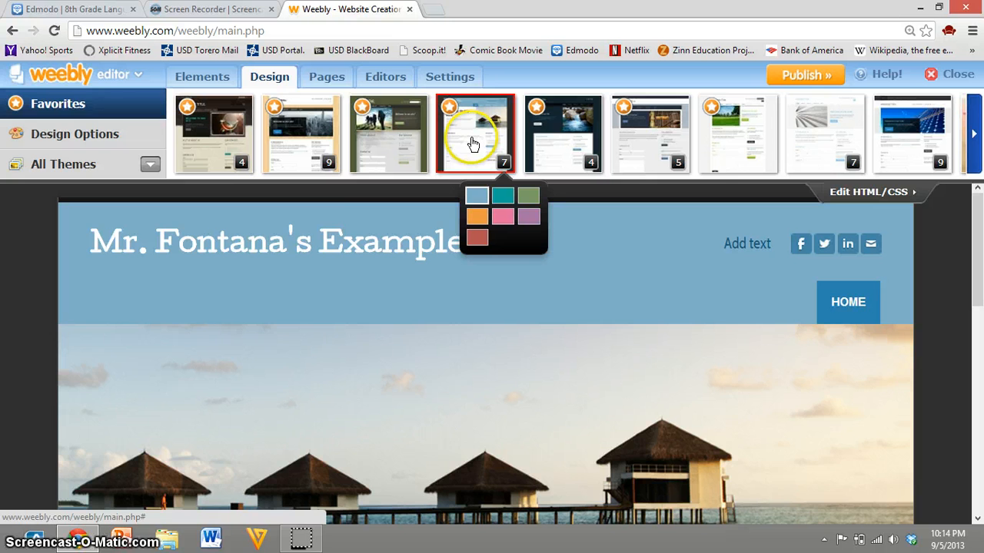
{"action": "left_click", "coordinate": [206, 80]}
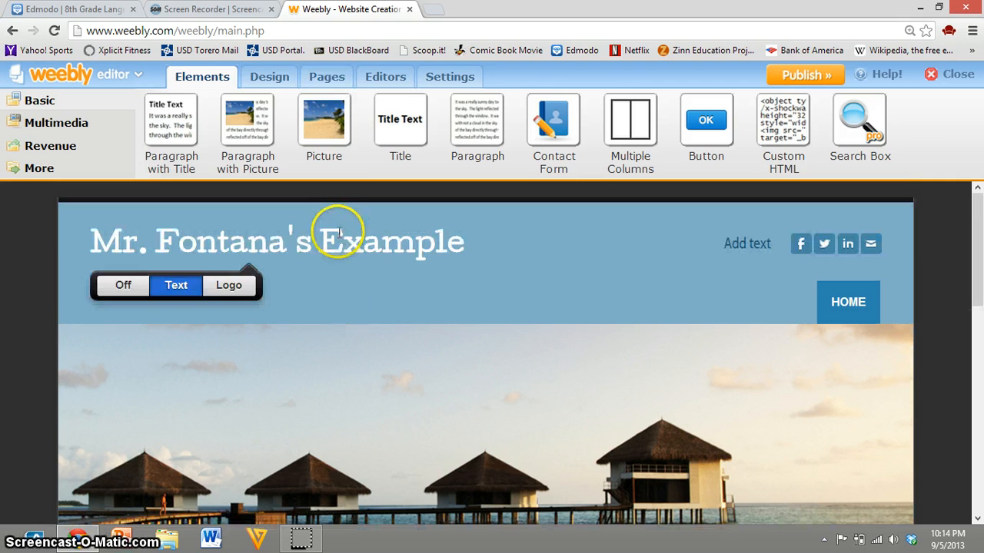
Step: Add a standard page named "8th Grade" to the site, save its settings and view the new page
{"action": "left_click", "coordinate": [336, 83]}
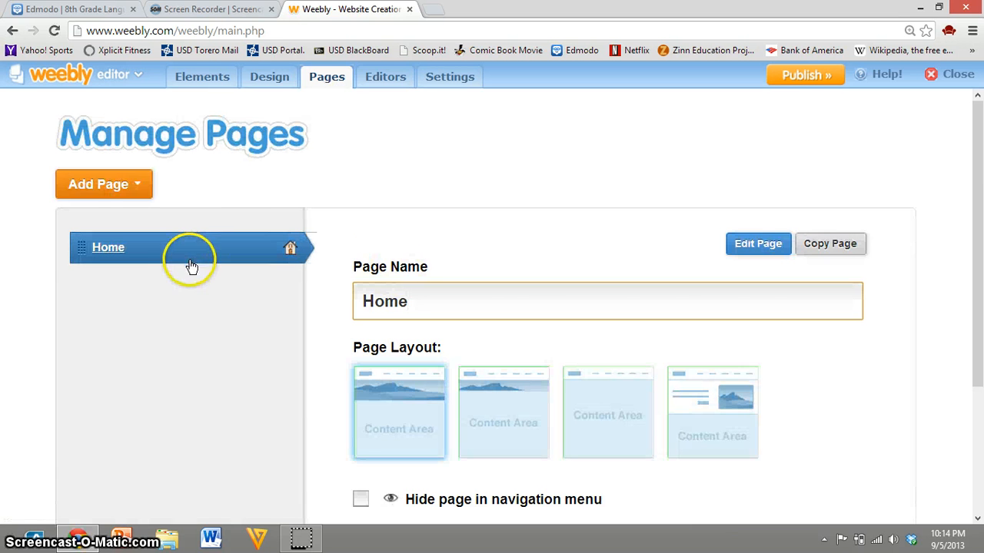
{"action": "left_click", "coordinate": [114, 191]}
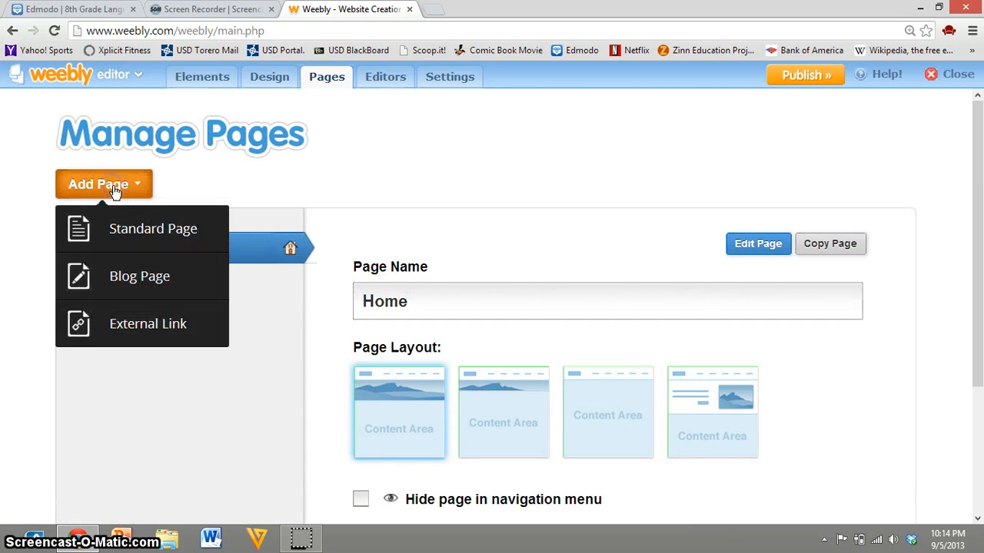
{"action": "left_click", "coordinate": [151, 229]}
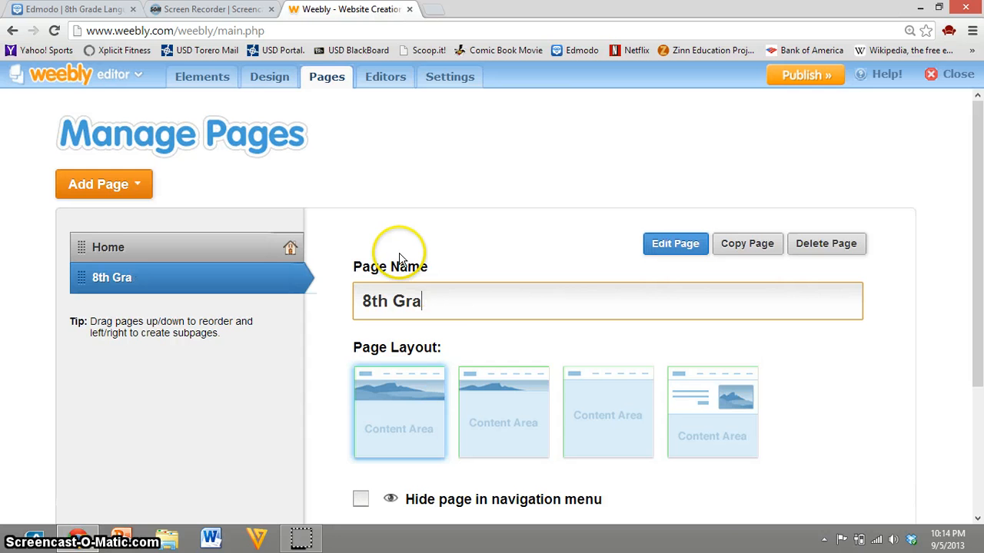
{"action": "type", "text": "8th Grade"}
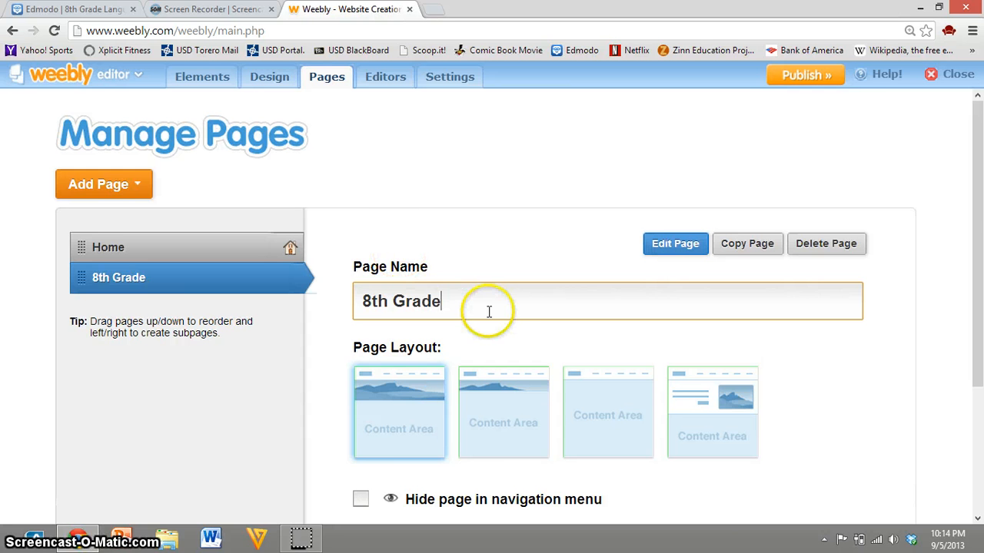
{"action": "scroll", "coordinate": [492, 319], "scroll_direction": "down", "scroll_amount": 3}
{"action": "left_click", "coordinate": [451, 455]}
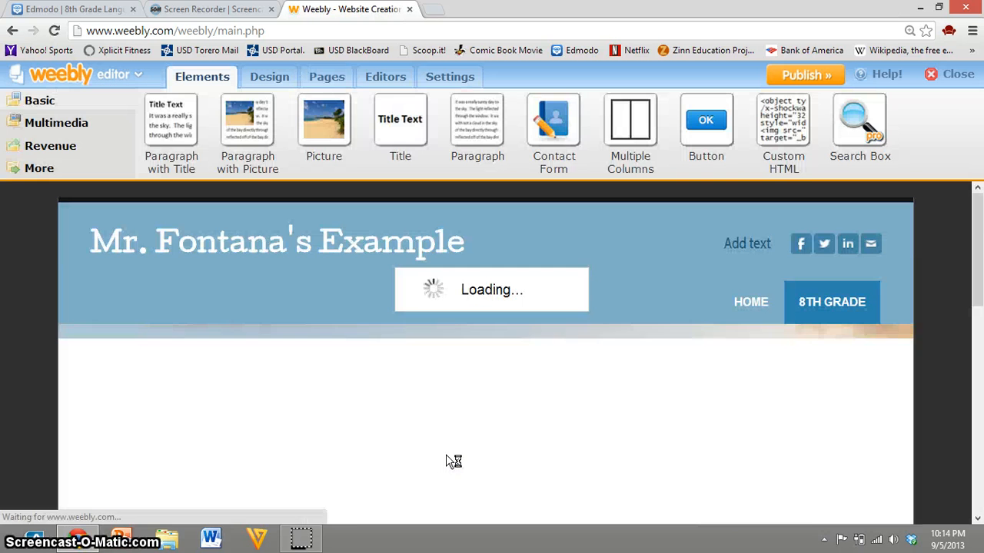
{"action": "scroll", "coordinate": [446, 455], "scroll_direction": "down", "scroll_amount": 3}
{"action": "scroll", "coordinate": [448, 453], "scroll_direction": "up", "scroll_amount": 2}
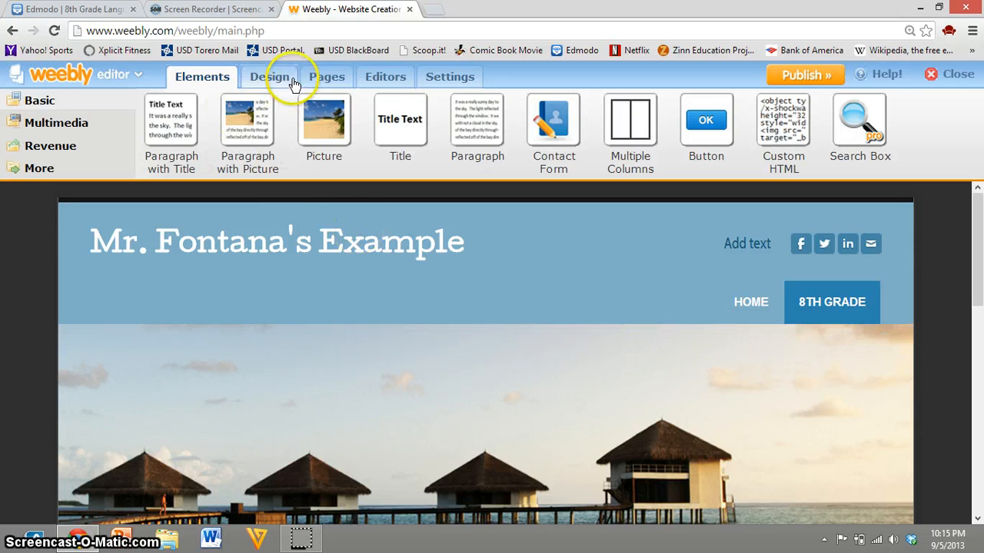
Step: Add a blog page named "Reflections" to the site and save its settings
{"action": "left_click", "coordinate": [325, 80]}
{"action": "scroll", "coordinate": [361, 276], "scroll_direction": "up", "scroll_amount": 1}
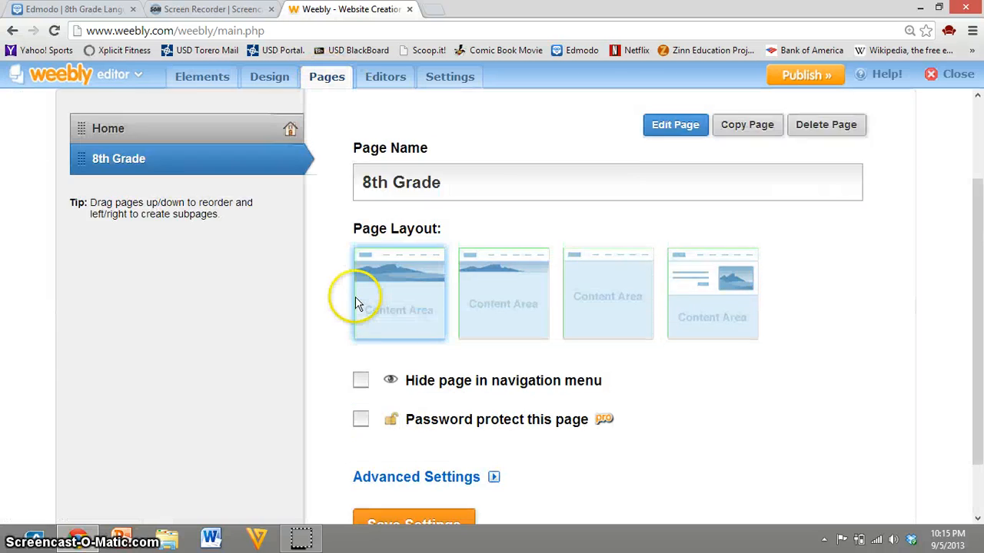
{"action": "scroll", "coordinate": [355, 303], "scroll_direction": "up", "scroll_amount": 1}
{"action": "left_click", "coordinate": [100, 136]}
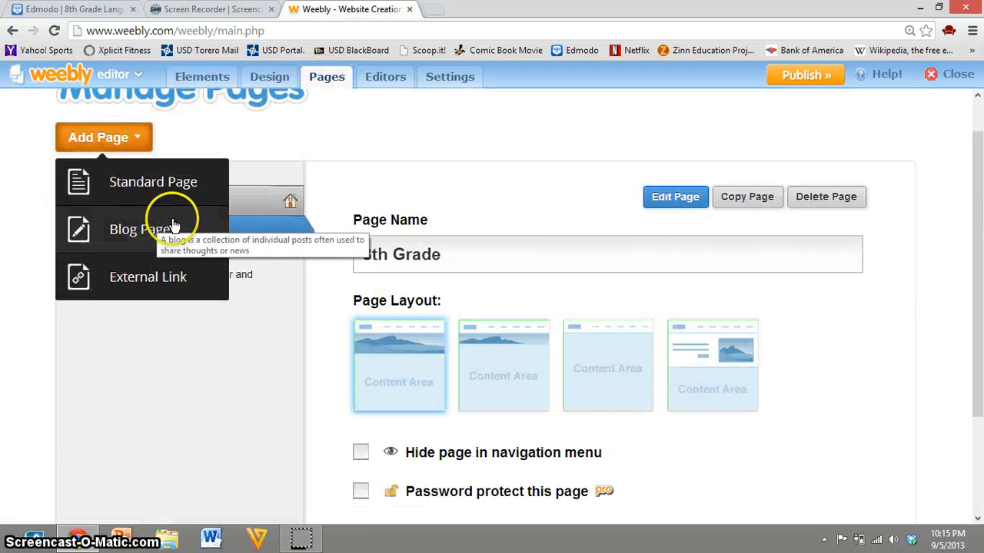
{"action": "left_click", "coordinate": [135, 150]}
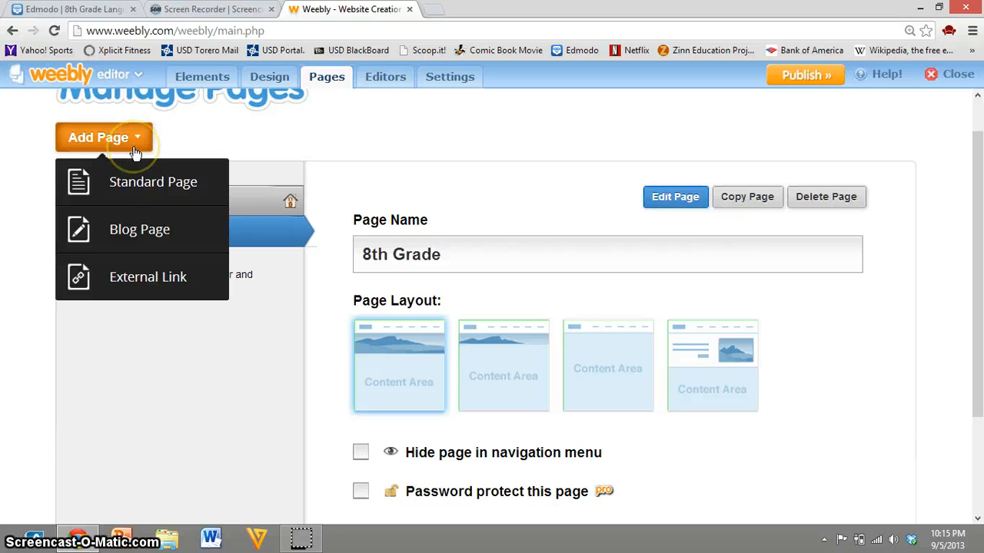
{"action": "left_click", "coordinate": [156, 229]}
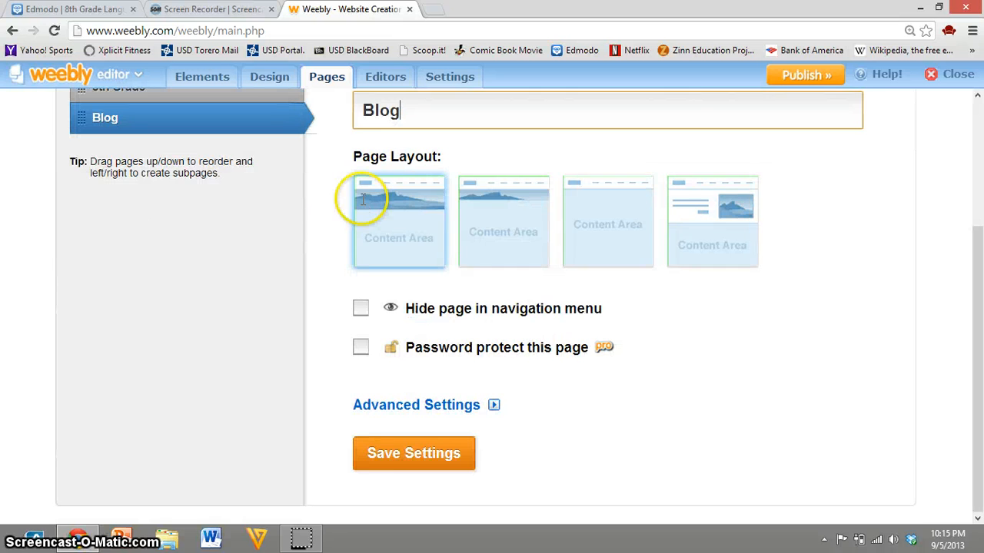
{"action": "scroll", "coordinate": [363, 200], "scroll_direction": "up", "scroll_amount": 2}
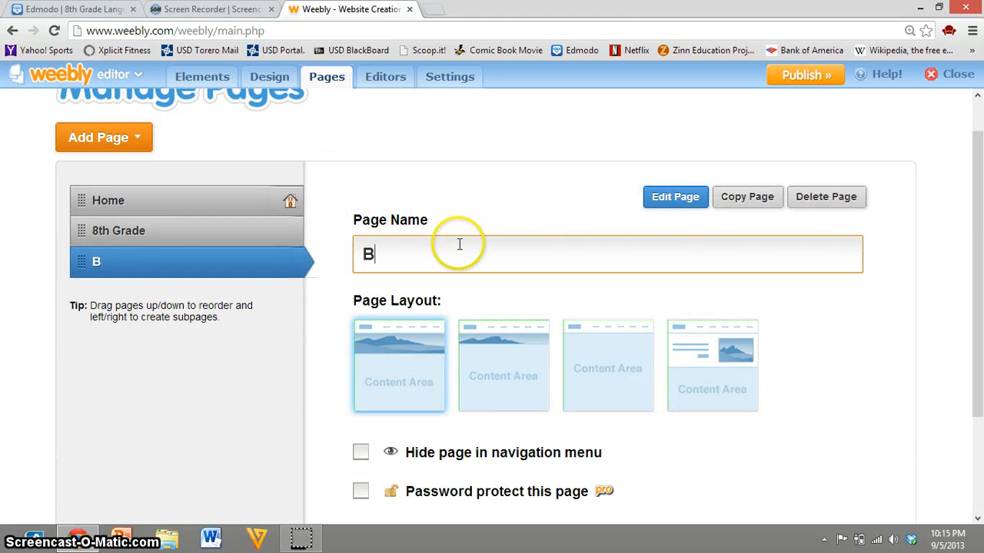
{"action": "key", "text": "BackSpace"}
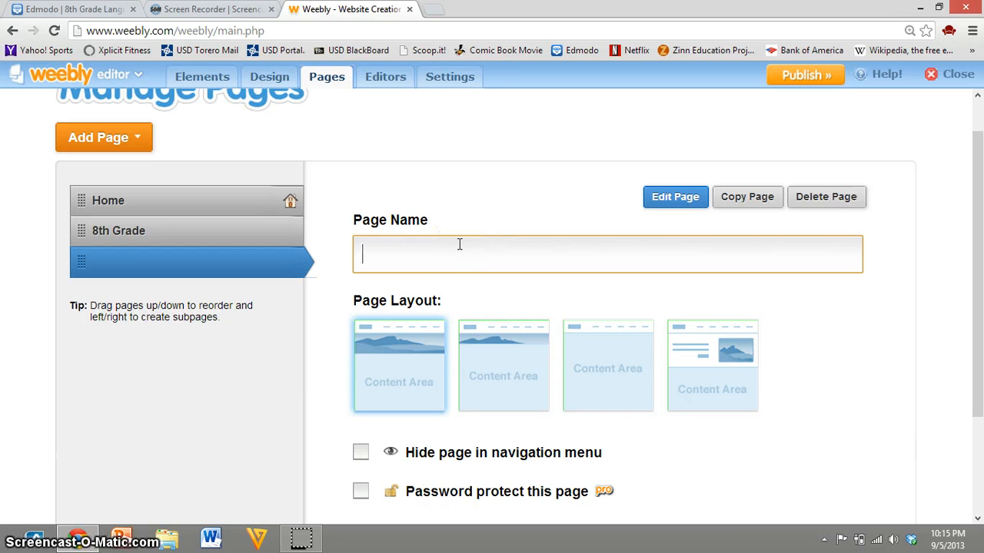
{"action": "type", "text": "Reflections"}
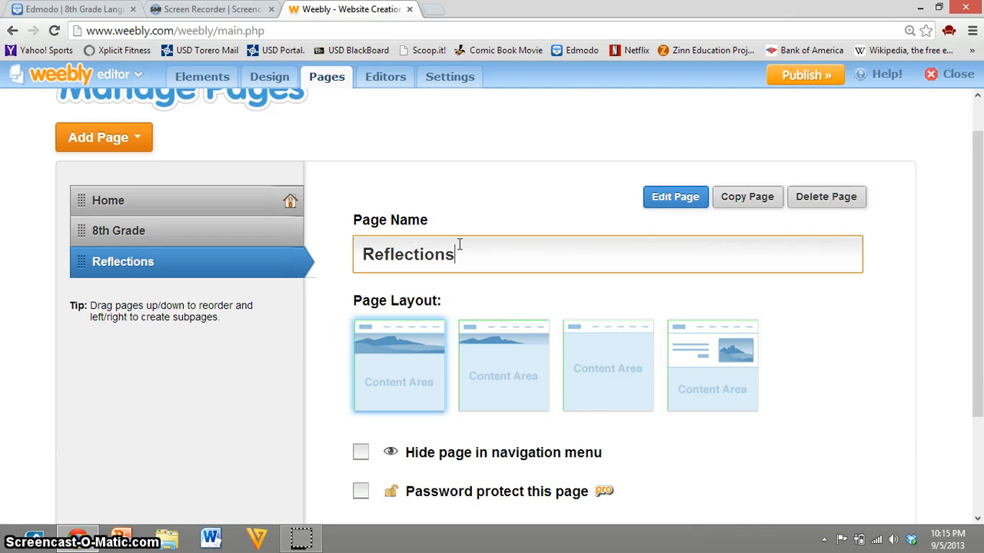
{"action": "scroll", "coordinate": [545, 292], "scroll_direction": "down", "scroll_amount": 2}
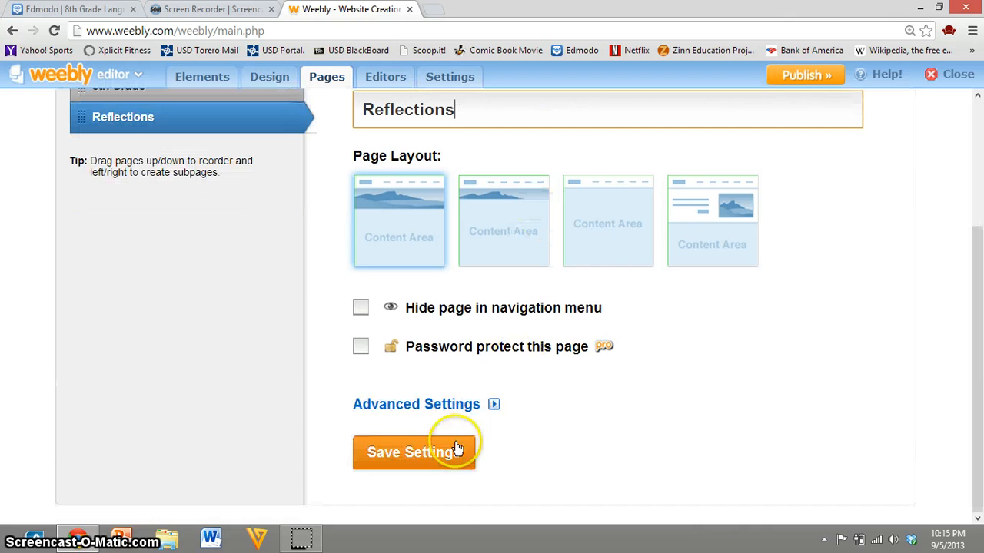
{"action": "left_click", "coordinate": [449, 456]}
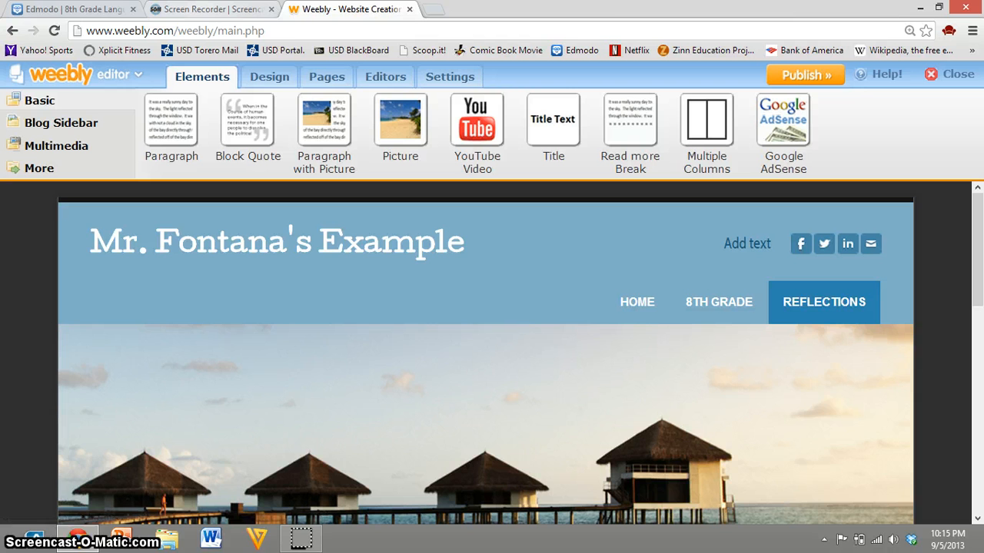
Step: Add a standard page named "About Me" to the site and save its settings
{"action": "left_click", "coordinate": [329, 83]}
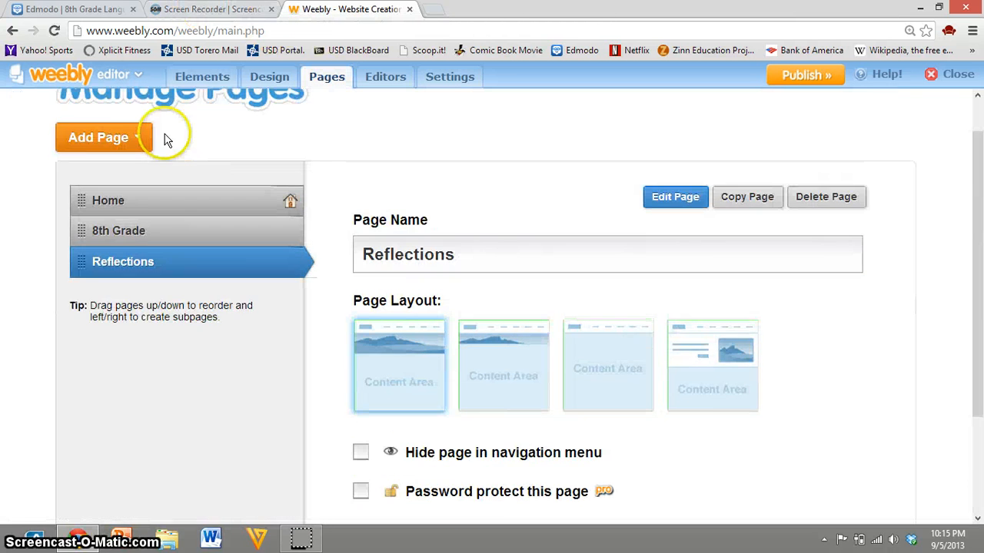
{"action": "left_click", "coordinate": [112, 146]}
{"action": "left_click", "coordinate": [131, 182]}
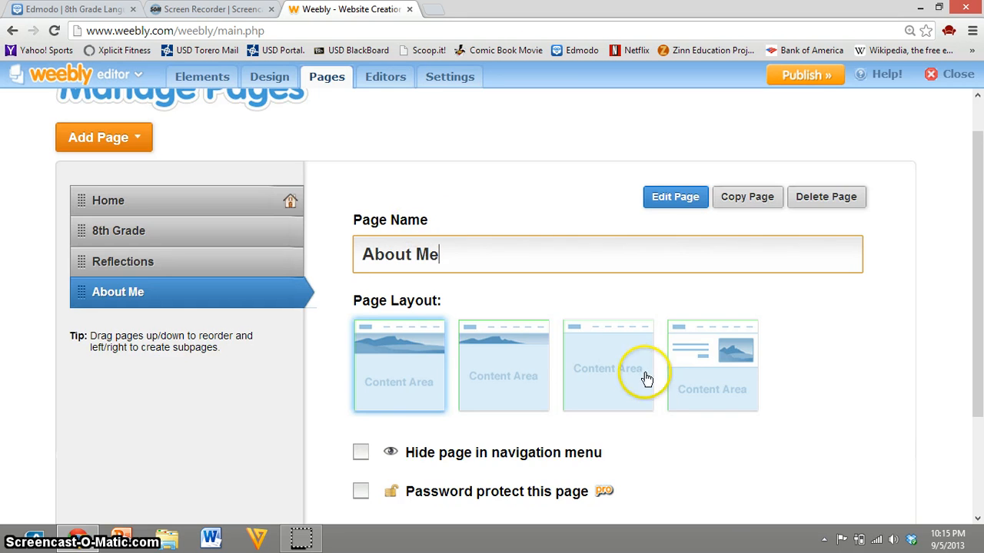
{"action": "scroll", "coordinate": [577, 358], "scroll_direction": "down", "scroll_amount": 2}
{"action": "left_click", "coordinate": [432, 455]}
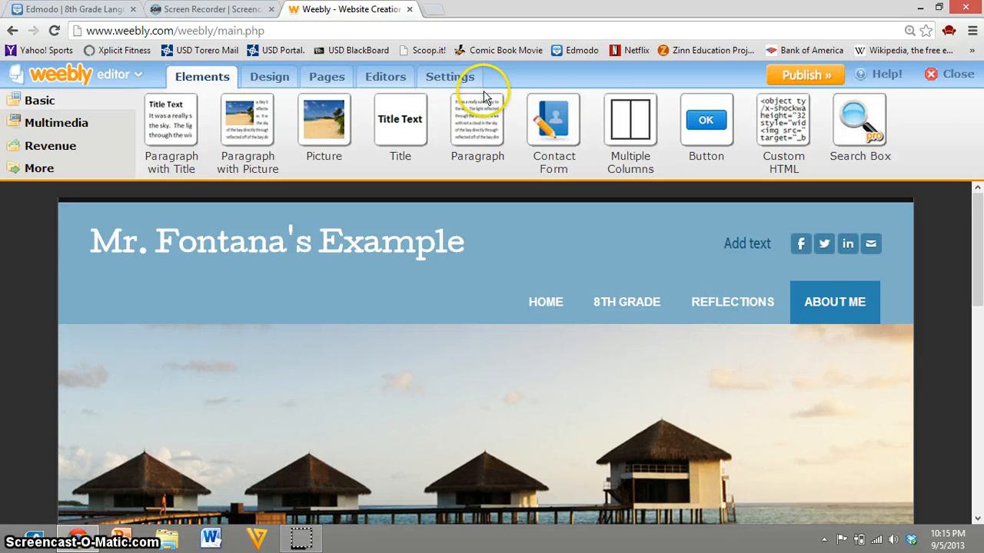
Step: Open the site's weebly.com address, the teacher's name followed by "example", in a new browser tab to check whether it is online
{"action": "left_click", "coordinate": [434, 11]}
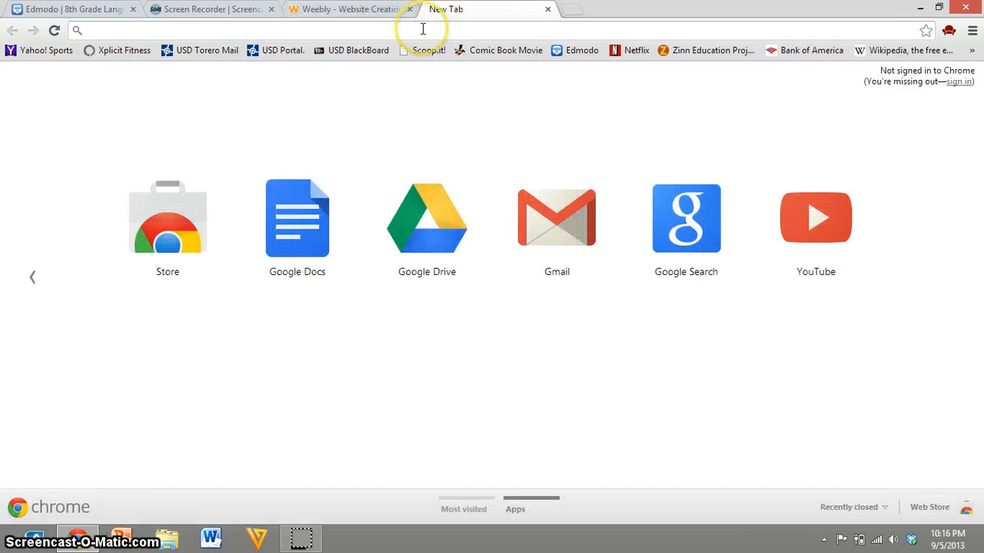
{"action": "type", "text": "mrfontanastest.weebly.com"}
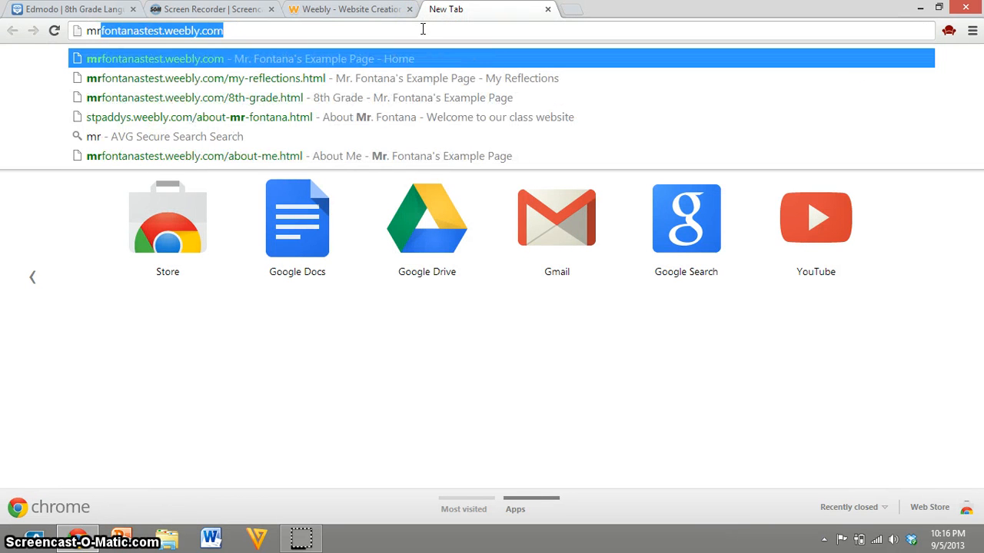
{"action": "key", "text": "Right"}
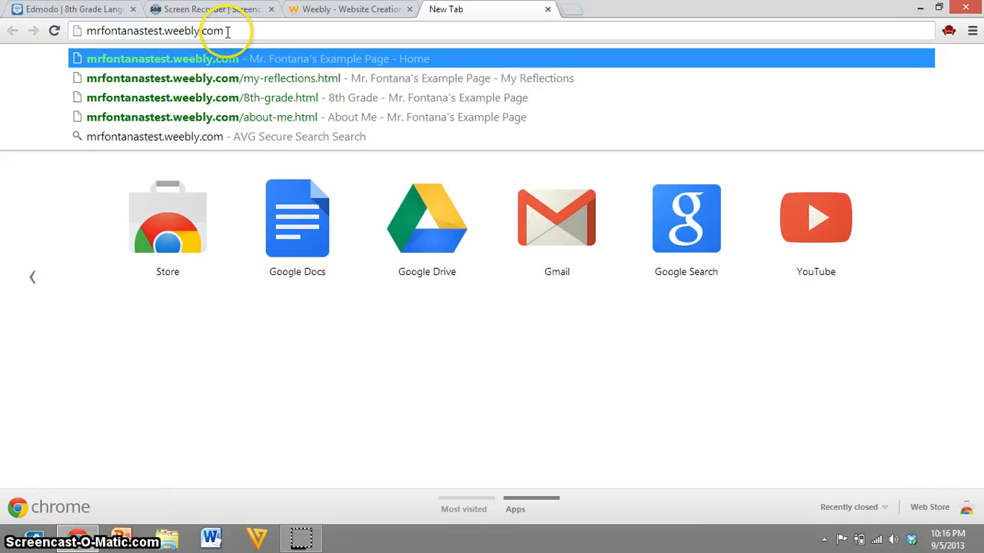
{"action": "left_click", "coordinate": [163, 32]}
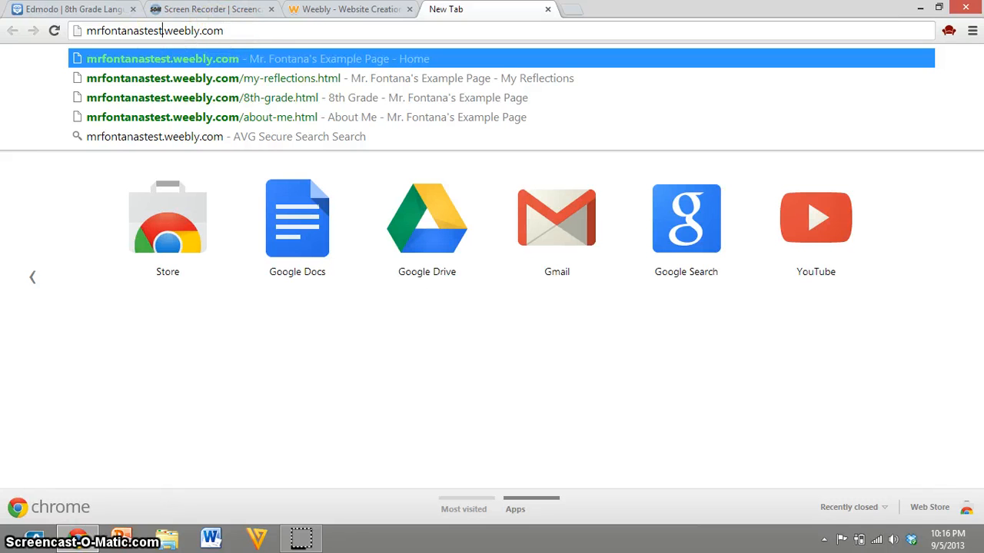
{"action": "key", "text": "BackSpace"}
{"action": "key", "text": "BackSpace"}
{"action": "key", "text": "BackSpace"}
{"action": "key", "text": "BackSpace"}
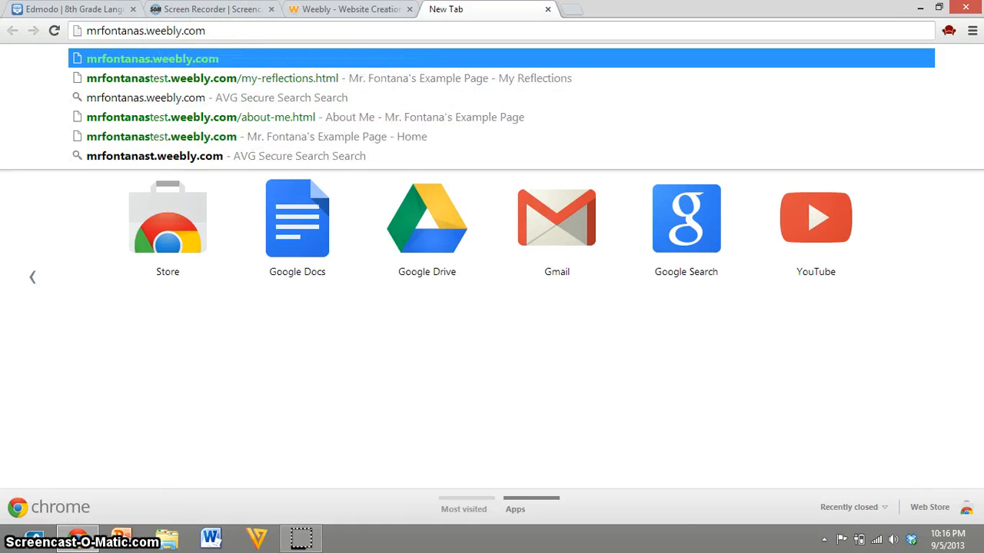
{"action": "type", "text": "example"}
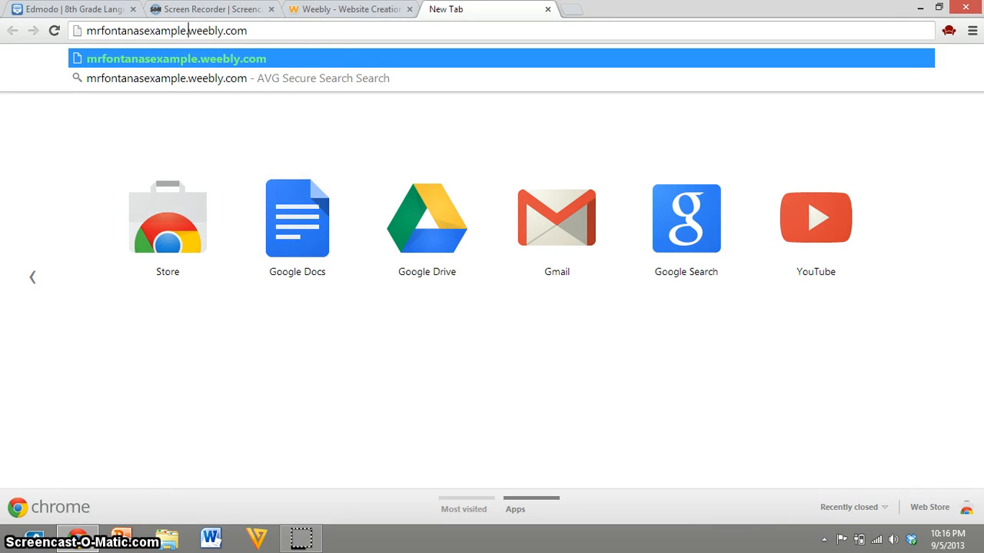
{"action": "key", "text": "Return"}
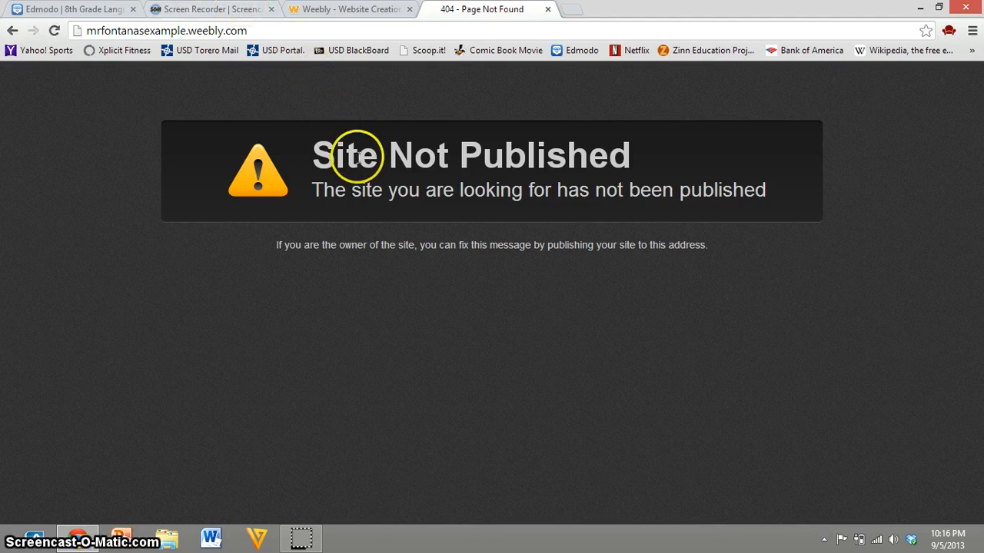
Step: Return to the Weebly editor, publish the site on its existing Weebly.com subdomain and dismiss the publishing confirmation
{"action": "left_click", "coordinate": [352, 10]}
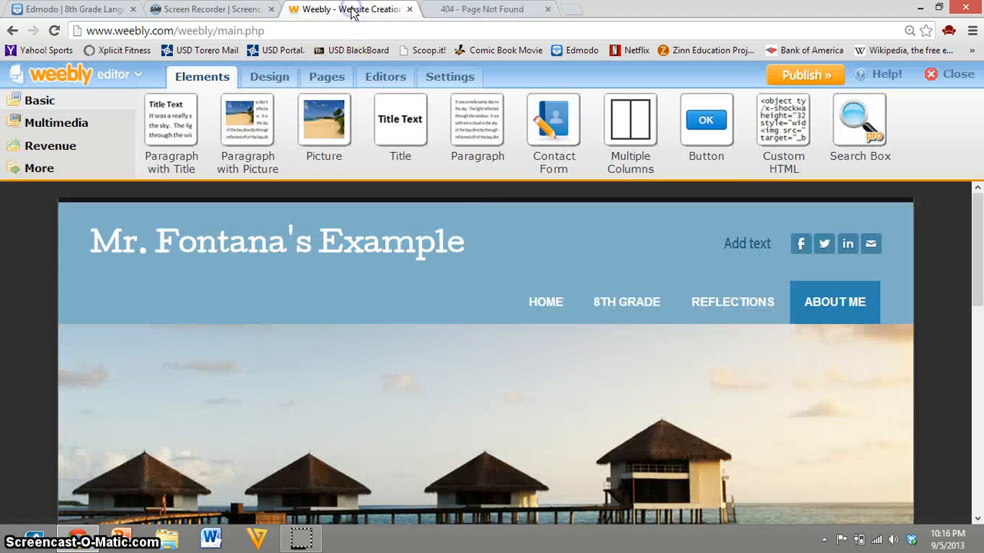
{"action": "left_click", "coordinate": [813, 75]}
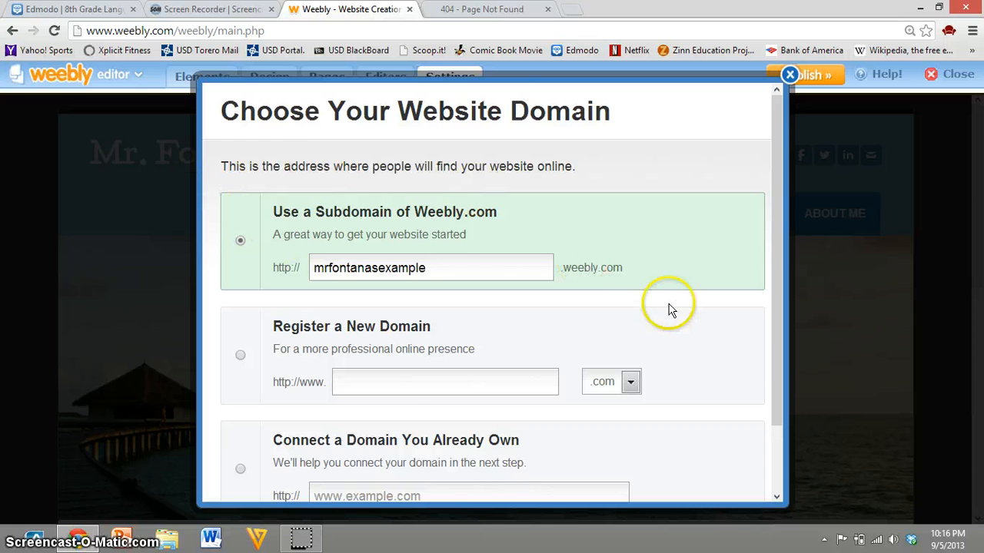
{"action": "scroll", "coordinate": [692, 346], "scroll_direction": "down", "scroll_amount": 2}
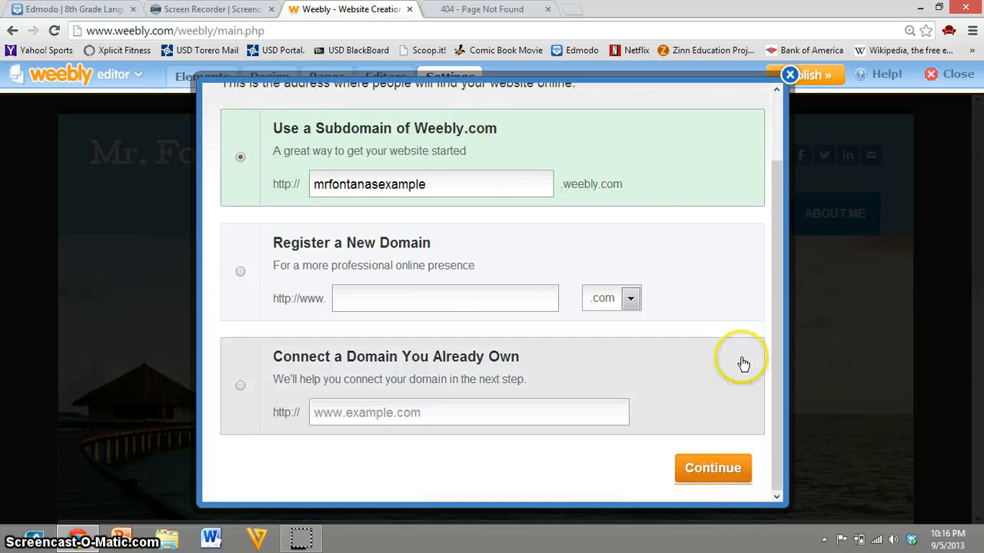
{"action": "left_click", "coordinate": [731, 472]}
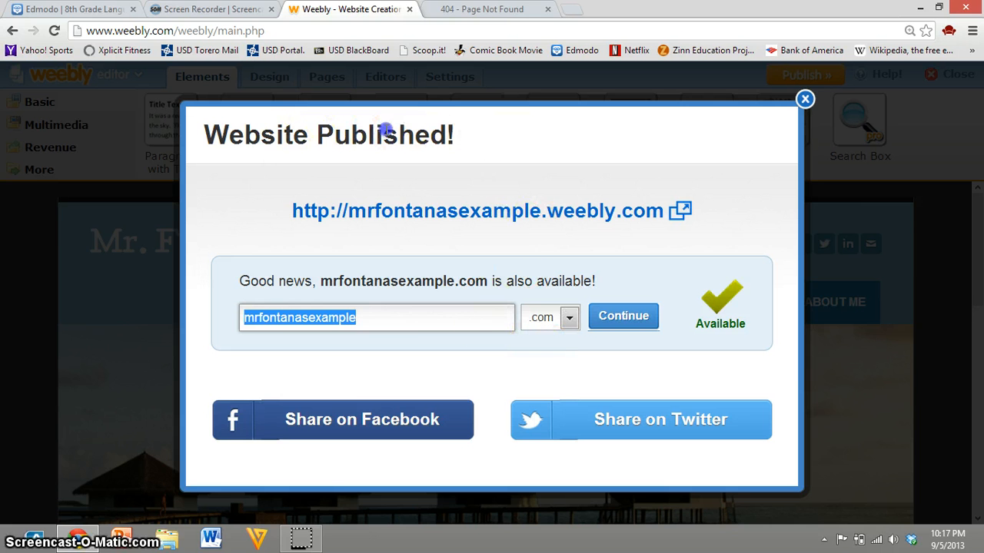
{"action": "left_click_drag", "start_coordinate": [455, 134], "coordinate": [208, 138]}
{"action": "left_click", "coordinate": [491, 182]}
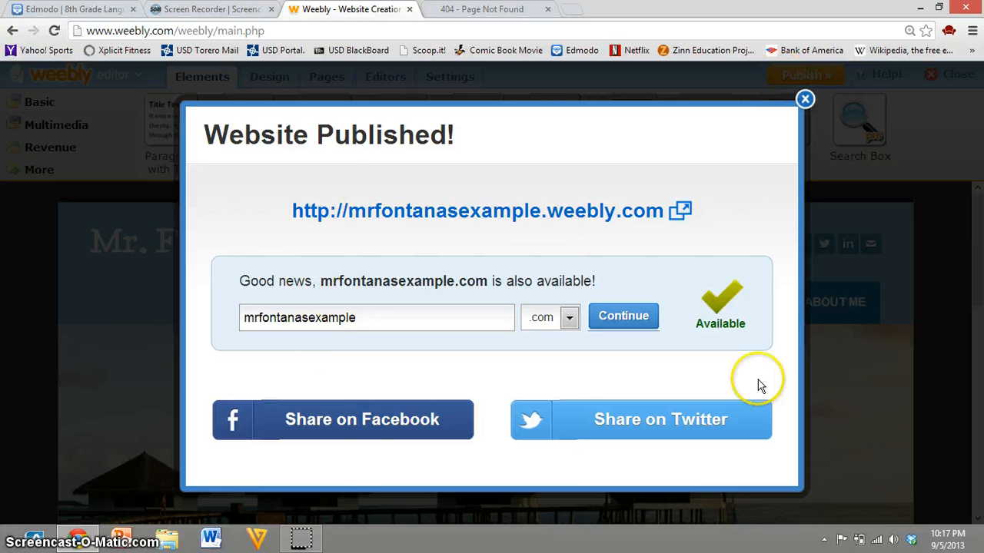
{"action": "left_click", "coordinate": [805, 100]}
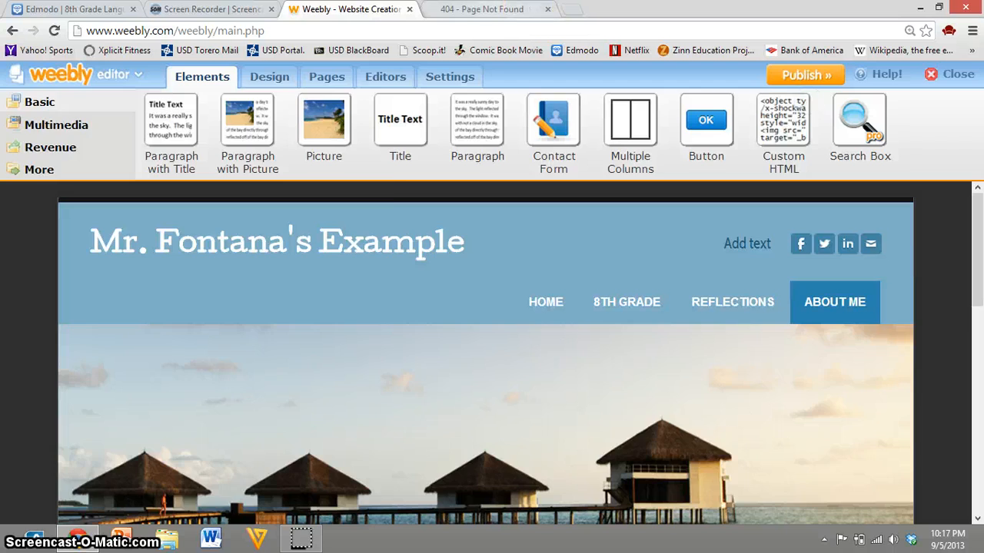
Step: Reload the published site in its browser tab and check the 8th Grade and Home pages
{"action": "left_click", "coordinate": [507, 10]}
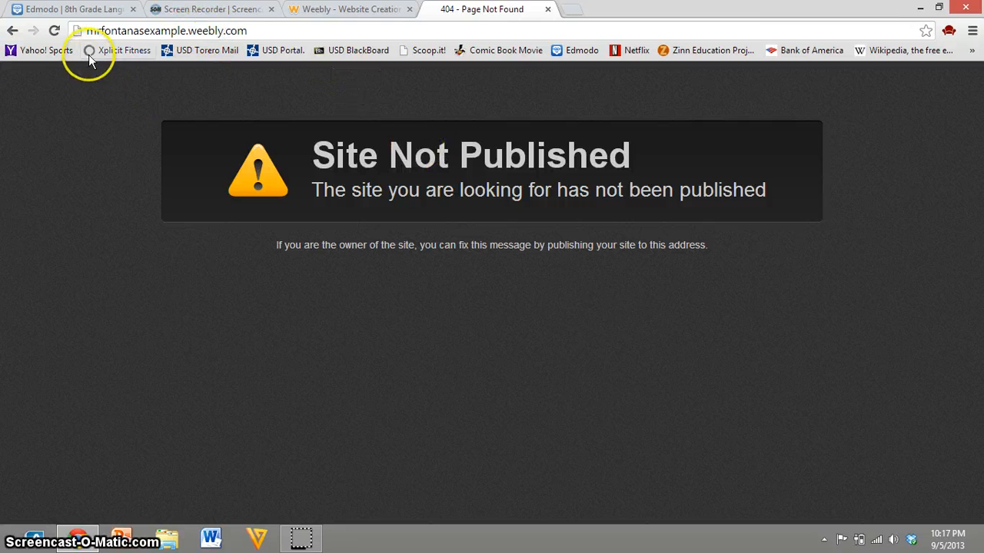
{"action": "left_click", "coordinate": [57, 31]}
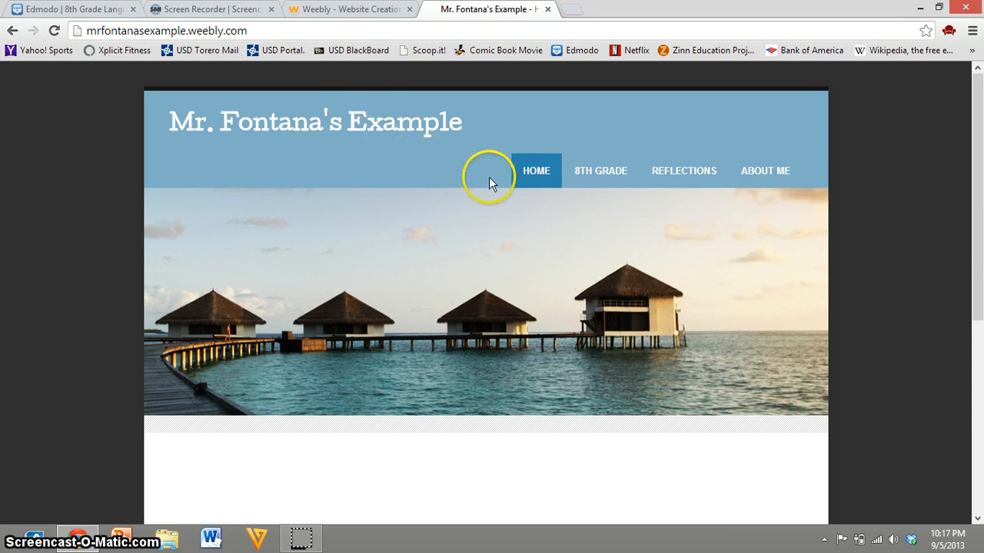
{"action": "left_click", "coordinate": [584, 179]}
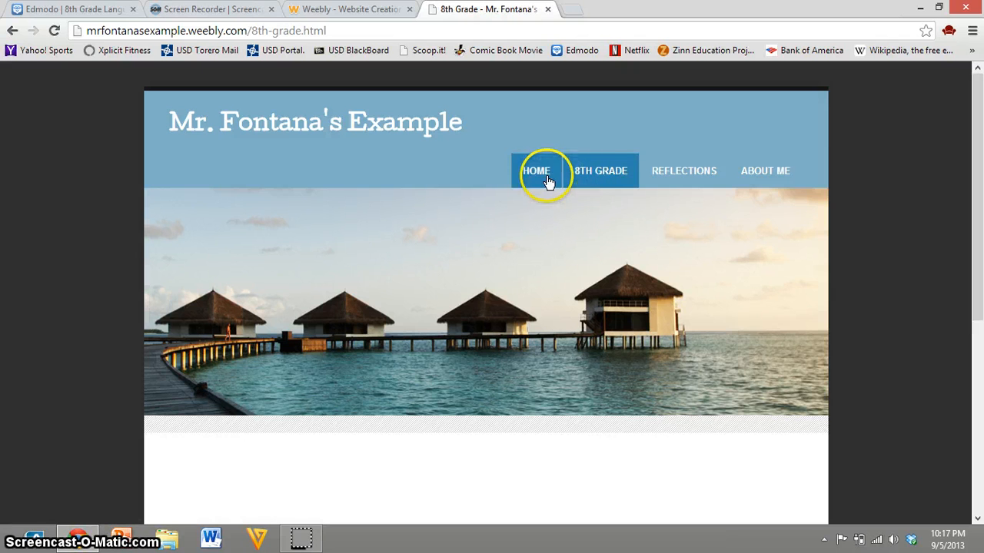
{"action": "left_click", "coordinate": [545, 176]}
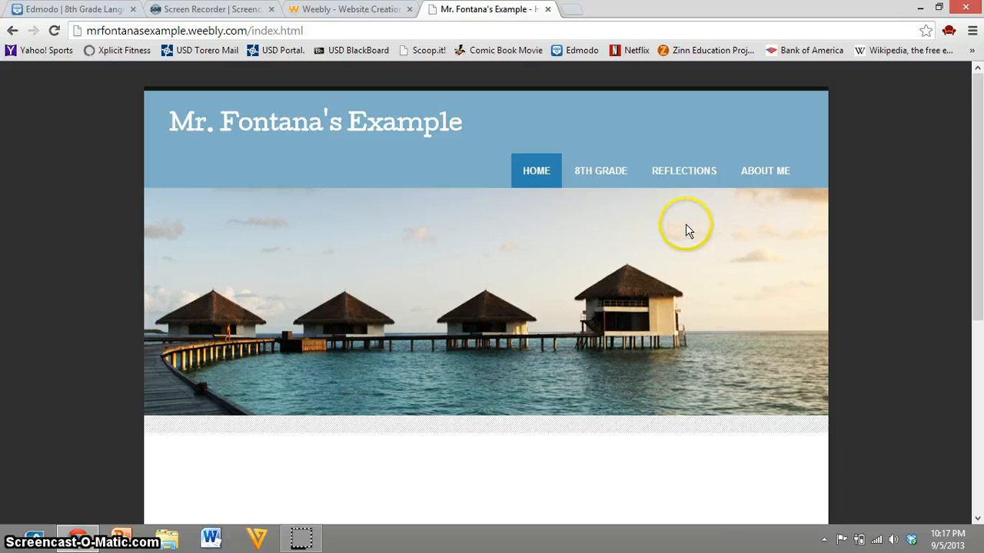
{"action": "scroll", "coordinate": [644, 277], "scroll_direction": "down", "scroll_amount": 2}
{"action": "scroll", "coordinate": [644, 277], "scroll_direction": "up", "scroll_amount": 2}
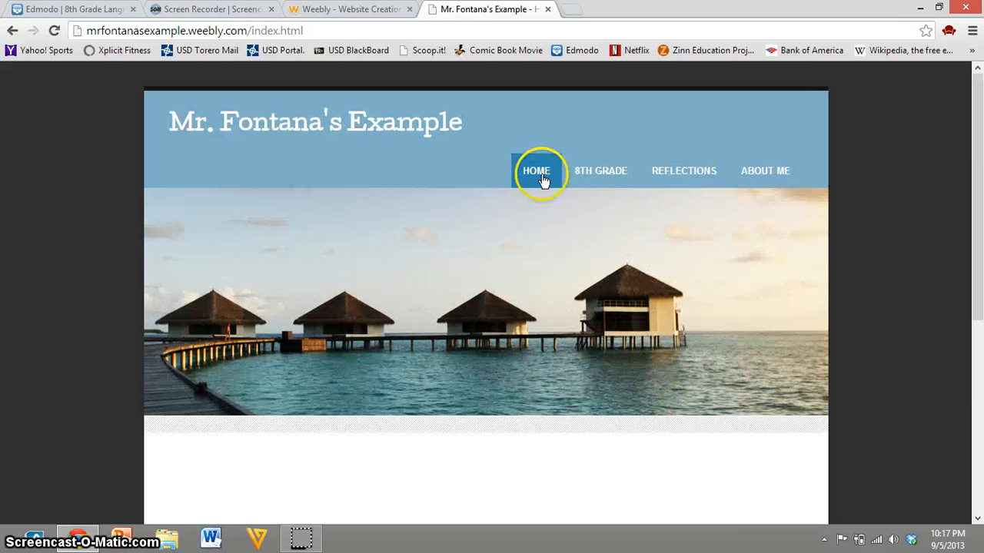
Step: Check the live 8th Grade, About Me and Reflections pages, including the Reflections blog sidebar
{"action": "left_click", "coordinate": [578, 182]}
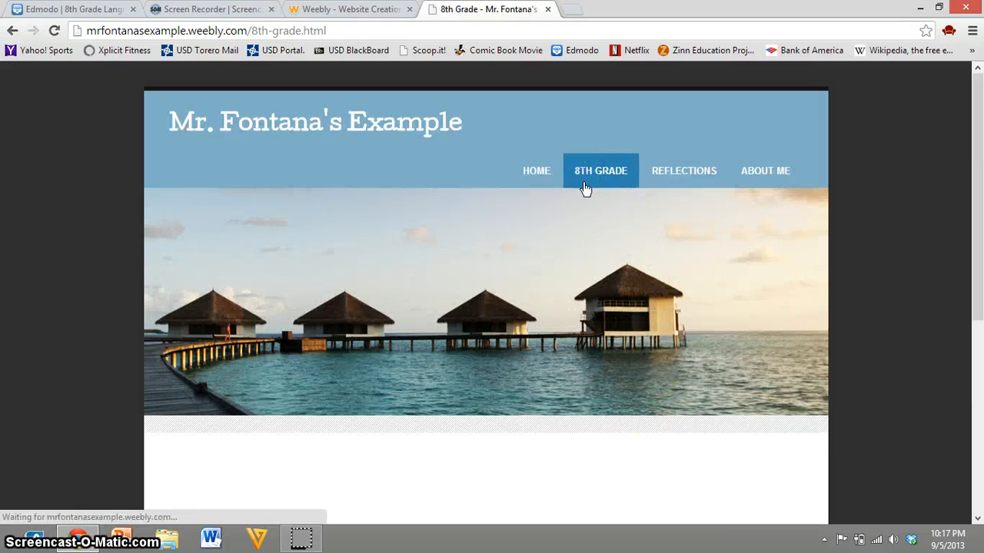
{"action": "left_click", "coordinate": [682, 182]}
{"action": "left_click", "coordinate": [774, 182]}
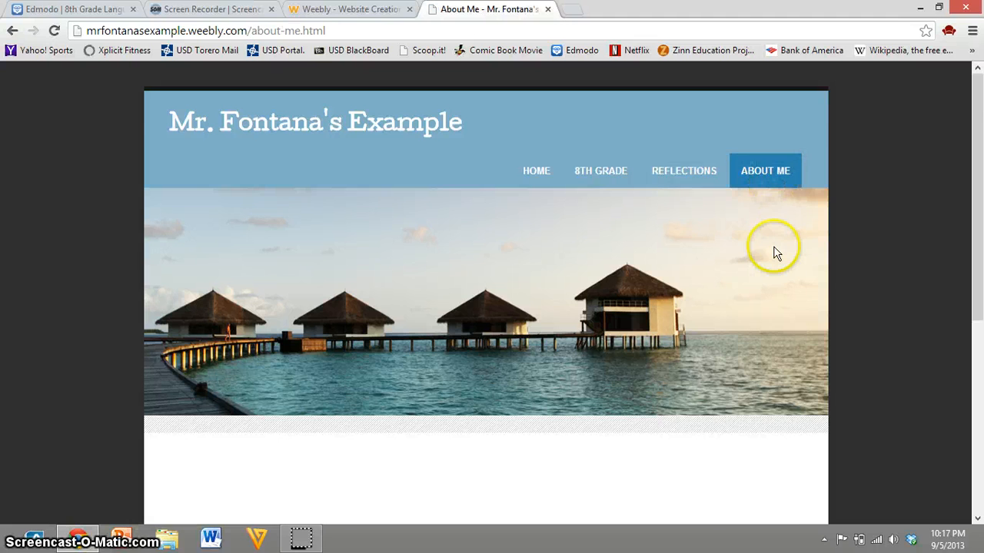
{"action": "scroll", "coordinate": [773, 250], "scroll_direction": "down", "scroll_amount": 1}
{"action": "left_click", "coordinate": [683, 105]}
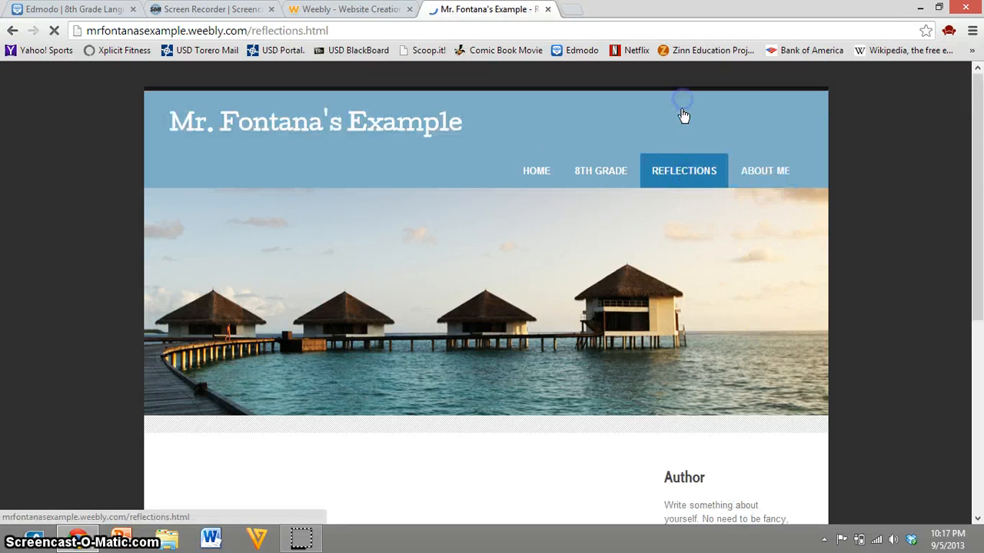
{"action": "scroll", "coordinate": [734, 296], "scroll_direction": "down", "scroll_amount": 3}
{"action": "left_click", "coordinate": [721, 288]}
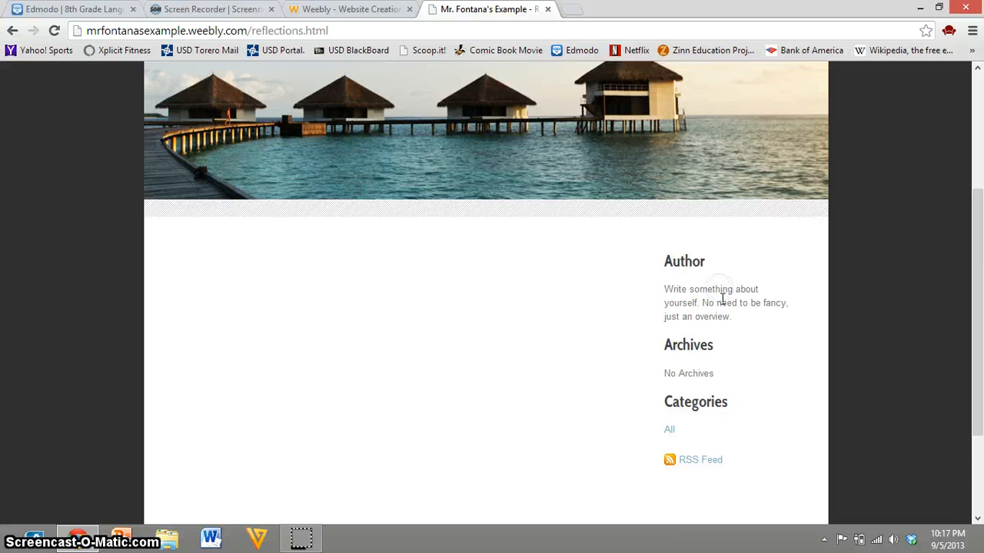
{"action": "scroll", "coordinate": [724, 307], "scroll_direction": "down", "scroll_amount": 1}
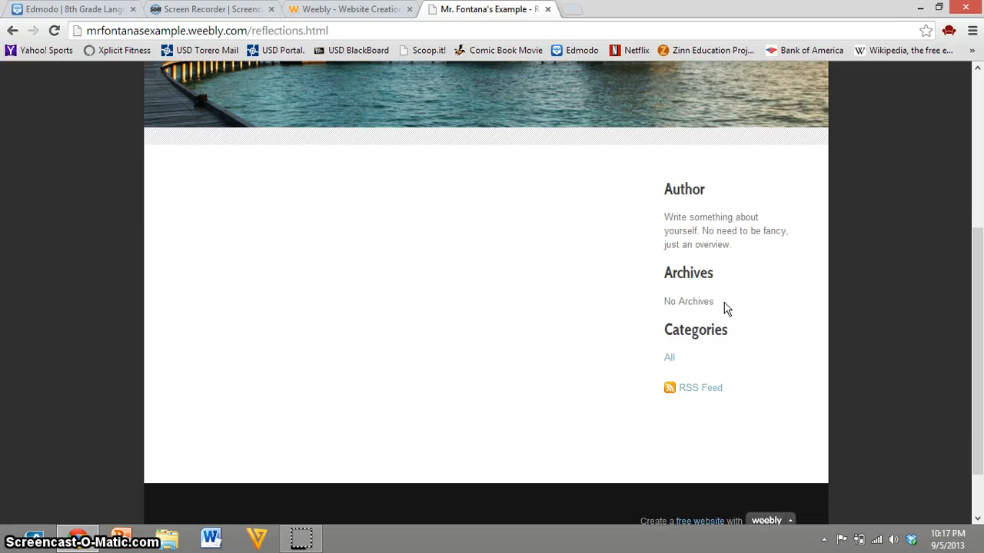
{"action": "scroll", "coordinate": [714, 263], "scroll_direction": "up", "scroll_amount": 4}
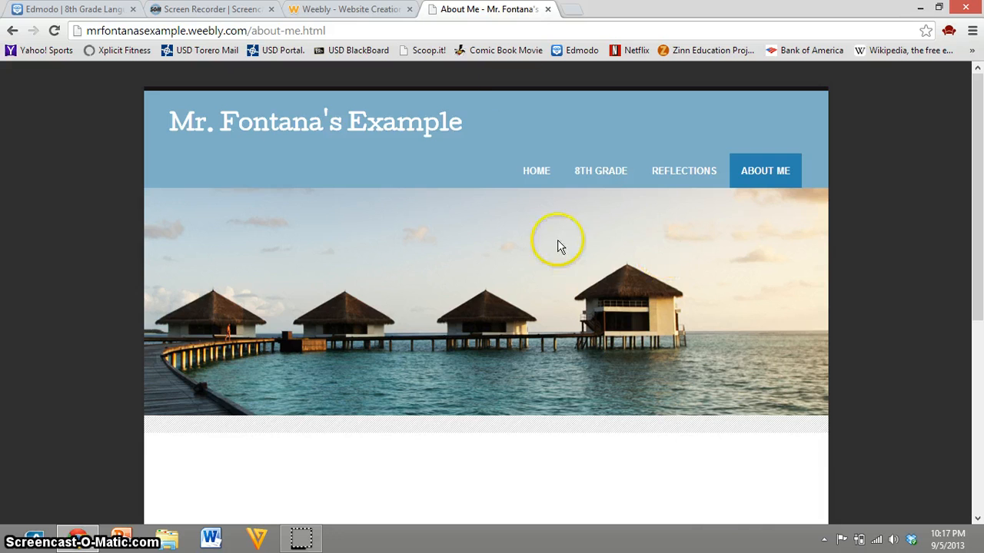
Step: Return to the Weebly editor and open the Reflections page for editing
{"action": "left_click", "coordinate": [361, 11]}
{"action": "scroll", "coordinate": [638, 417], "scroll_direction": "down", "scroll_amount": 1}
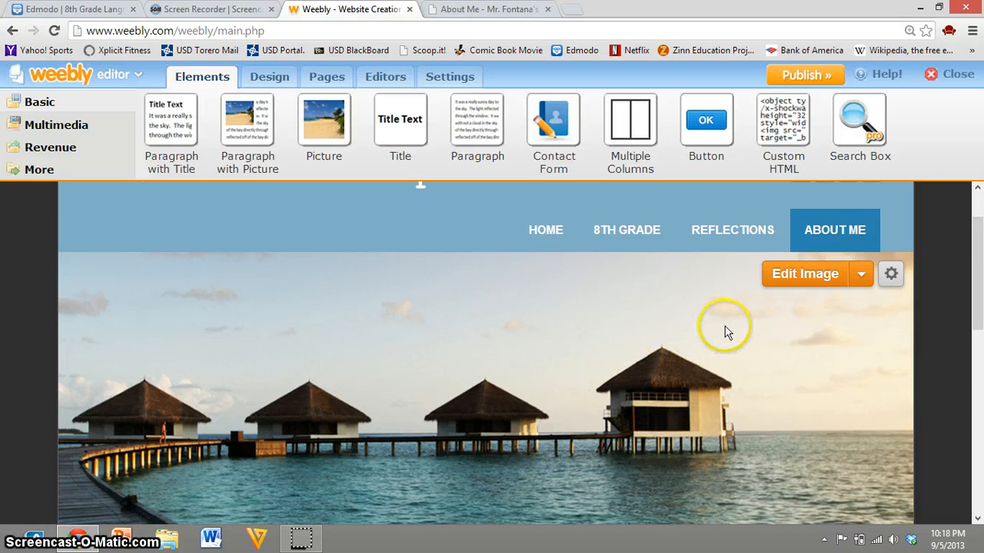
{"action": "left_click", "coordinate": [725, 235]}
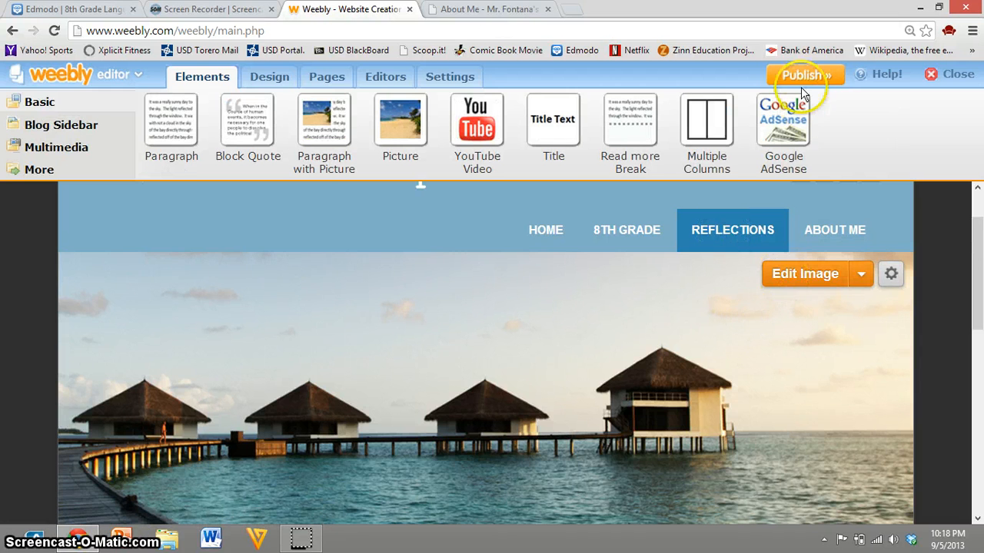
Step: Search Google Images for "reflections" in a new browser tab and look through the results for a header picture
{"action": "left_click", "coordinate": [569, 9]}
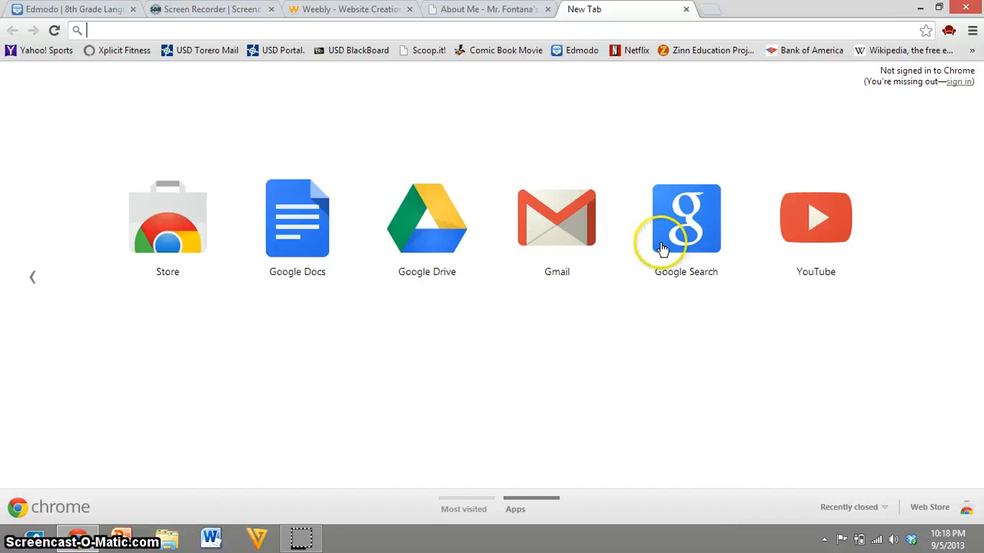
{"action": "left_click", "coordinate": [663, 249]}
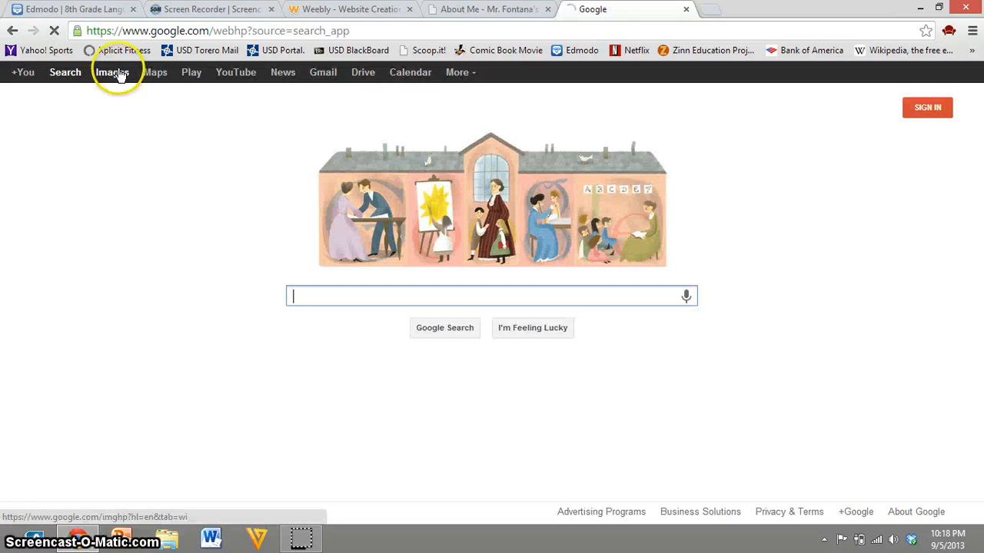
{"action": "left_click", "coordinate": [112, 72]}
{"action": "type", "text": "ref"}
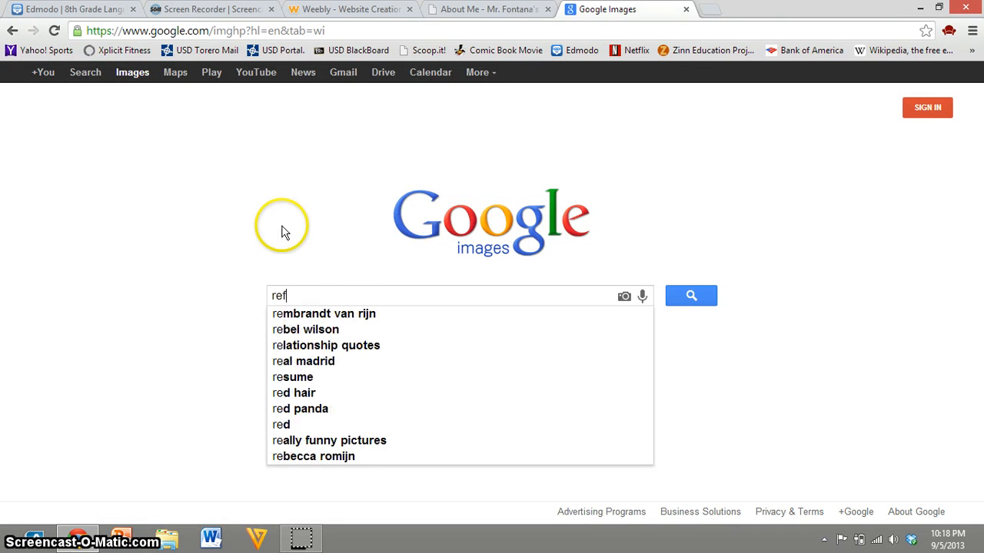
{"action": "type", "text": "lections"}
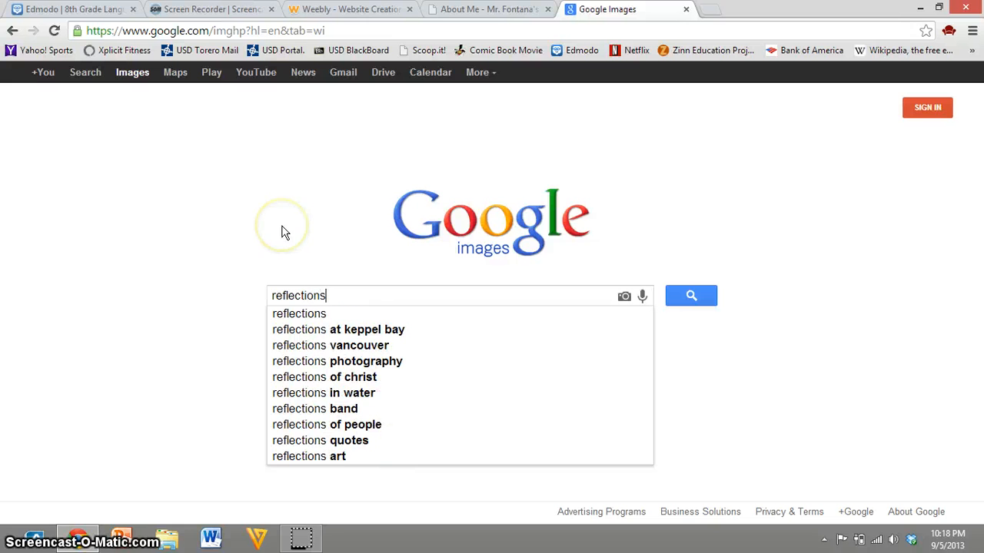
{"action": "key", "text": "Return"}
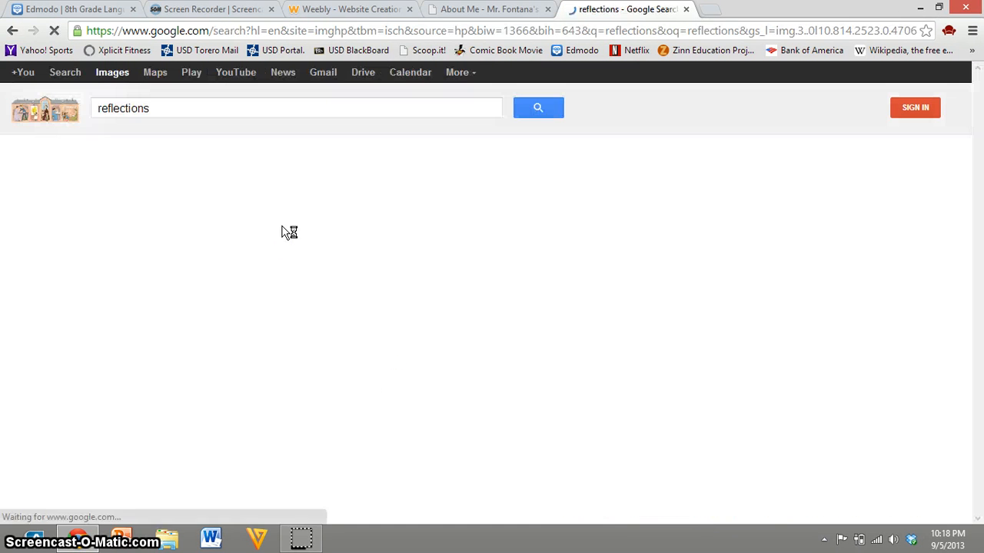
{"action": "scroll", "coordinate": [433, 377], "scroll_direction": "down", "scroll_amount": 3}
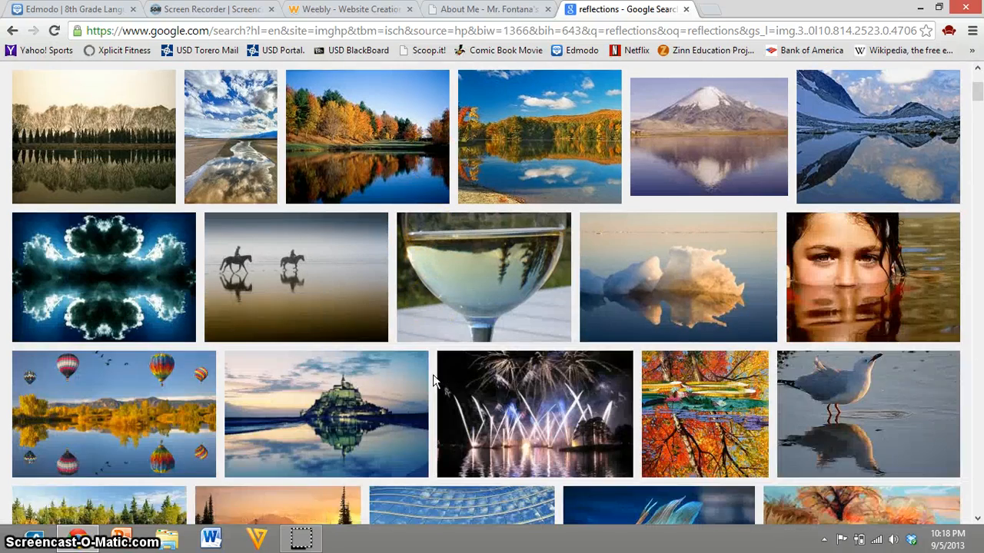
{"action": "scroll", "coordinate": [432, 377], "scroll_direction": "down", "scroll_amount": 2}
{"action": "scroll", "coordinate": [652, 352], "scroll_direction": "down", "scroll_amount": 3}
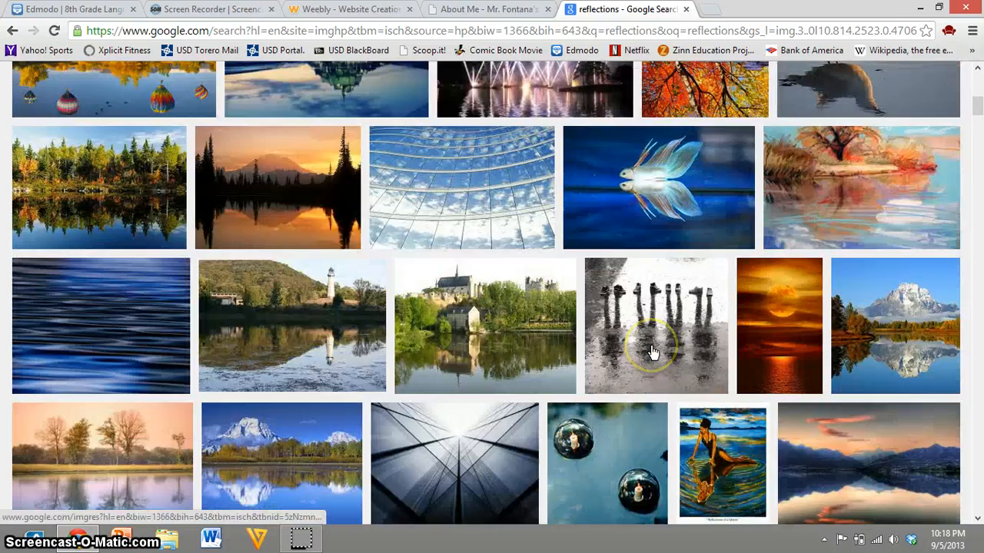
{"action": "scroll", "coordinate": [652, 352], "scroll_direction": "down", "scroll_amount": 3}
{"action": "scroll", "coordinate": [651, 352], "scroll_direction": "down", "scroll_amount": 2}
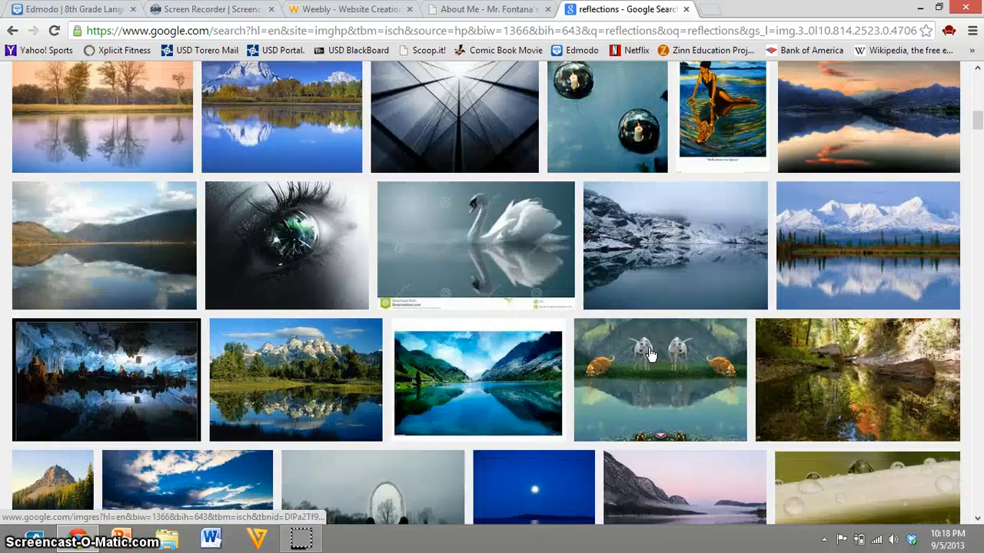
{"action": "scroll", "coordinate": [649, 354], "scroll_direction": "up", "scroll_amount": 15}
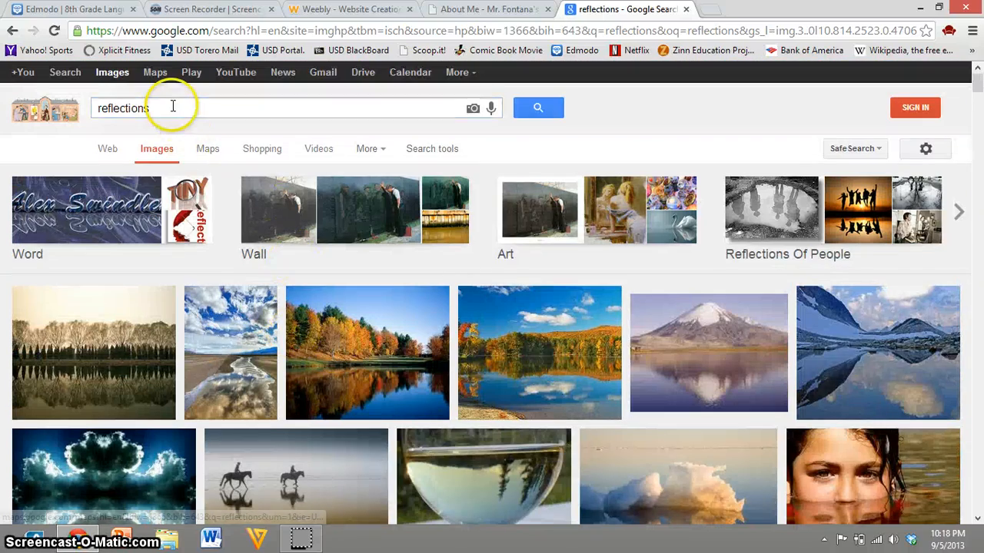
Step: Refine the image search to "reflections thinker"
{"action": "left_click", "coordinate": [173, 106]}
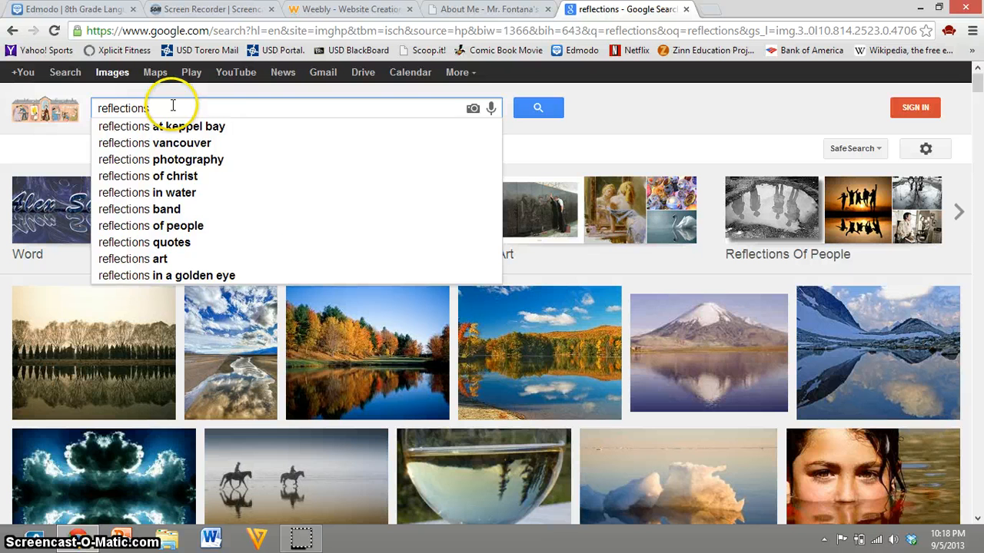
{"action": "type", "text": "tthin"}
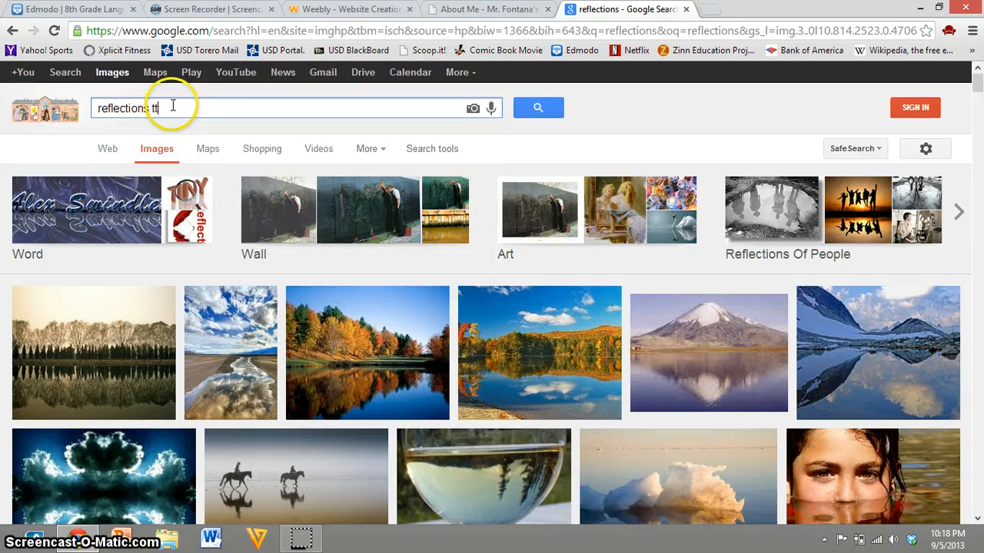
{"action": "key", "text": "BackSpace"}
{"action": "type", "text": "hinker"}
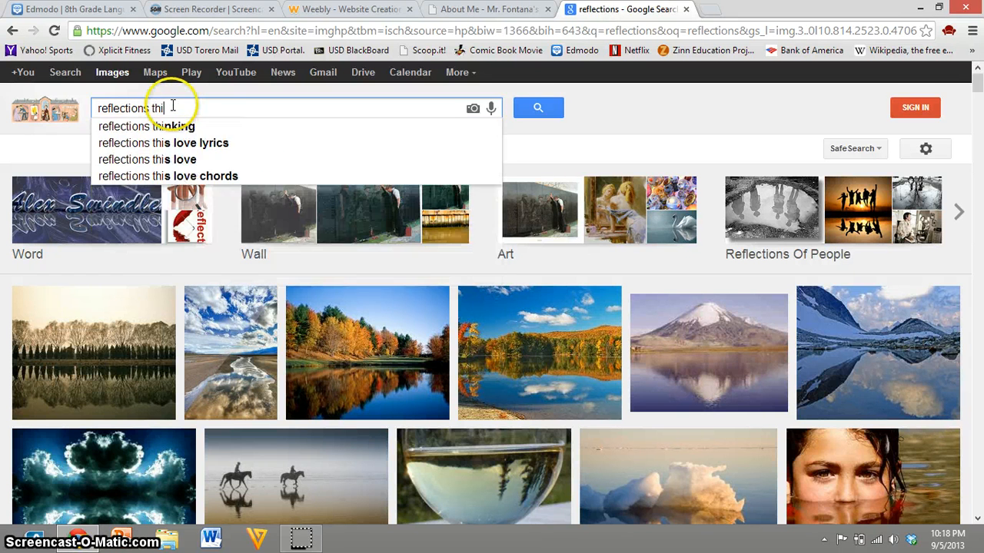
{"action": "key", "text": "Return"}
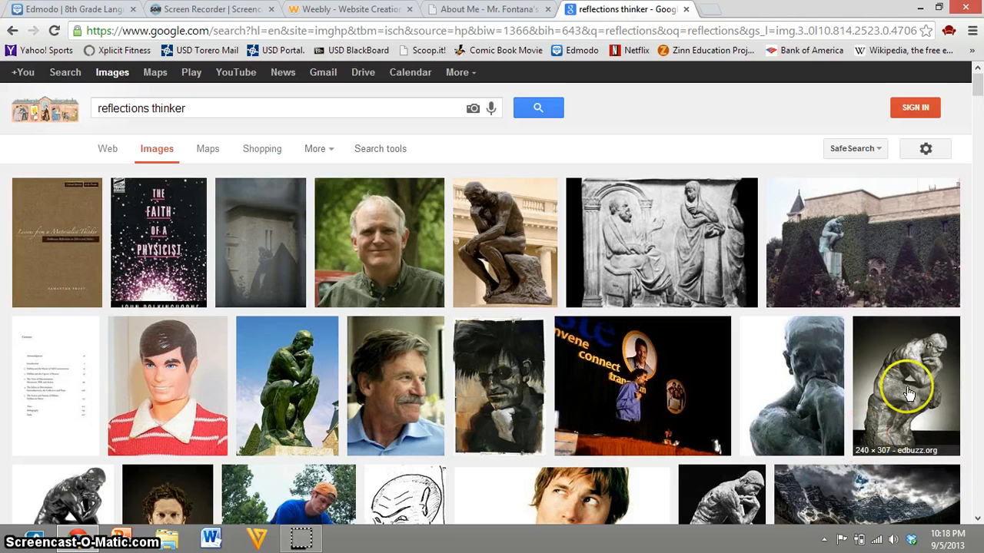
Step: Open the bronze Thinker statue picture from aestheticreflectionsofart.blogspot.com and save it to the Desktop as a JPEG named "thinker"
{"action": "left_click", "coordinate": [495, 221]}
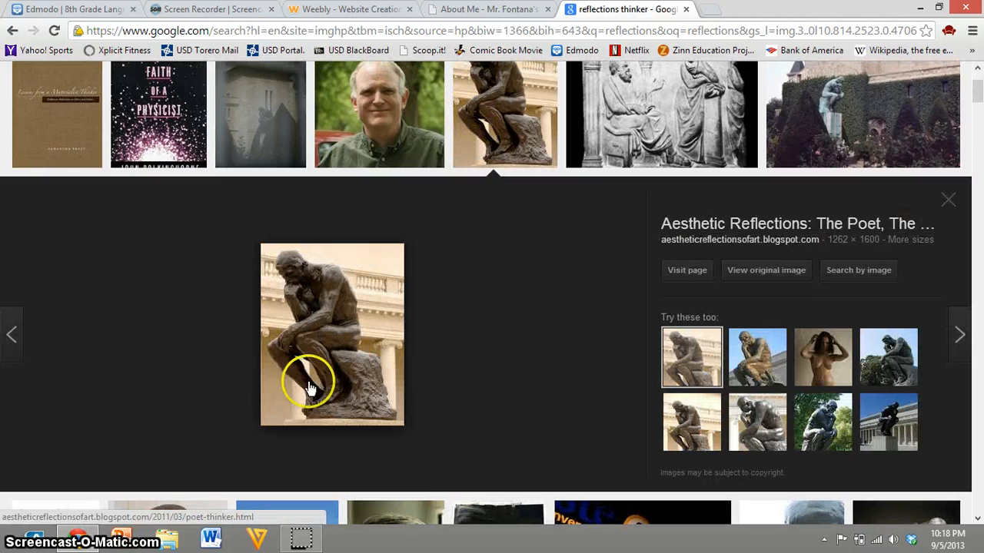
{"action": "right_click", "coordinate": [335, 345]}
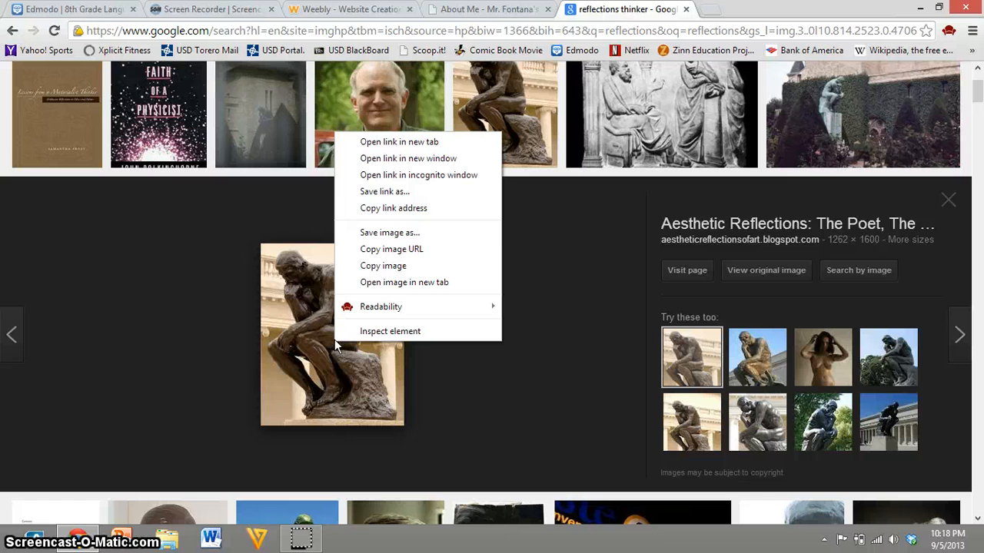
{"action": "left_click", "coordinate": [407, 233]}
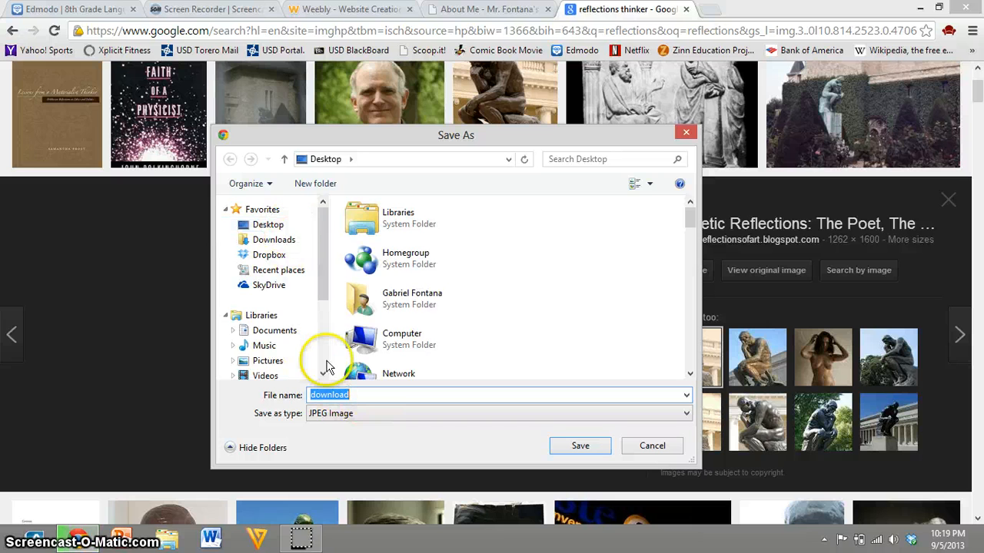
{"action": "left_click", "coordinate": [271, 231]}
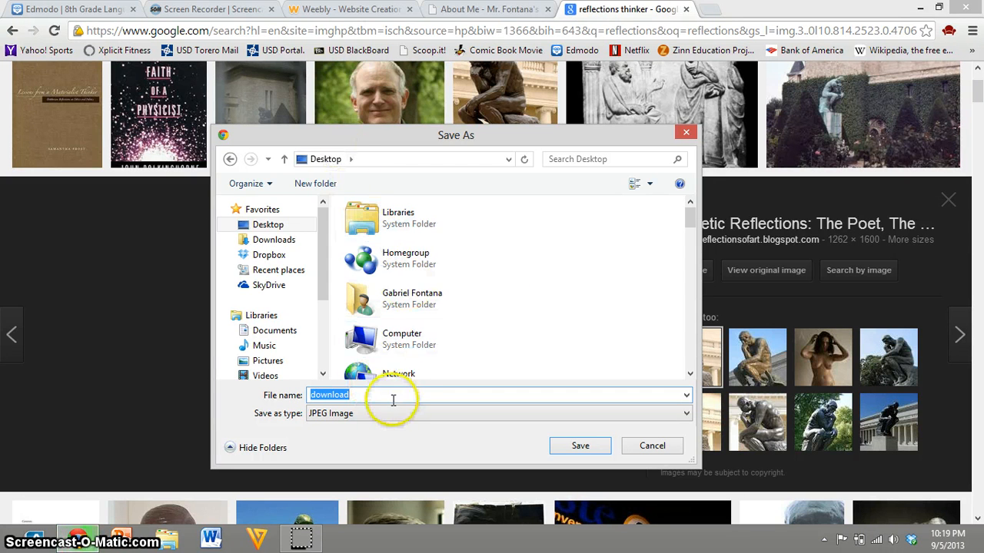
{"action": "type", "text": "thinker"}
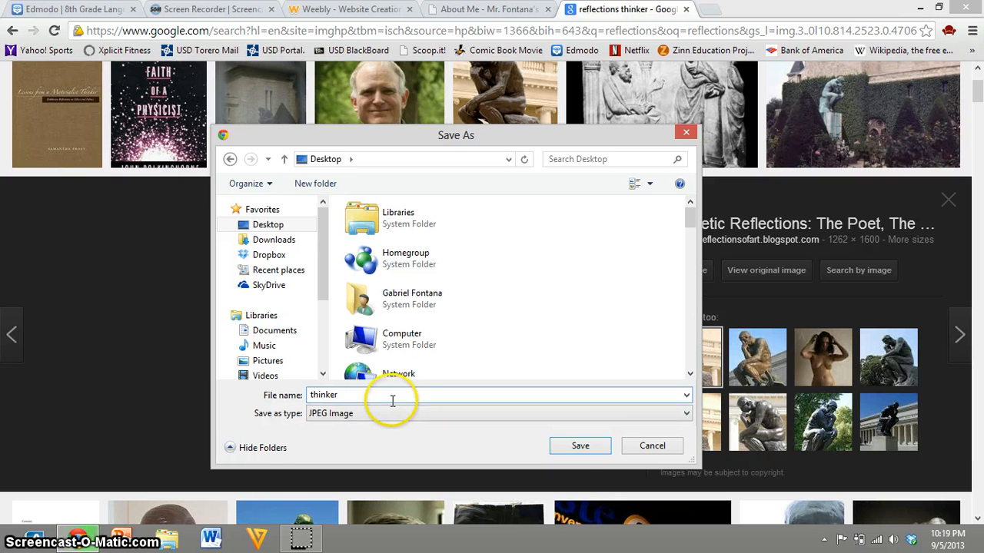
{"action": "left_click", "coordinate": [581, 446]}
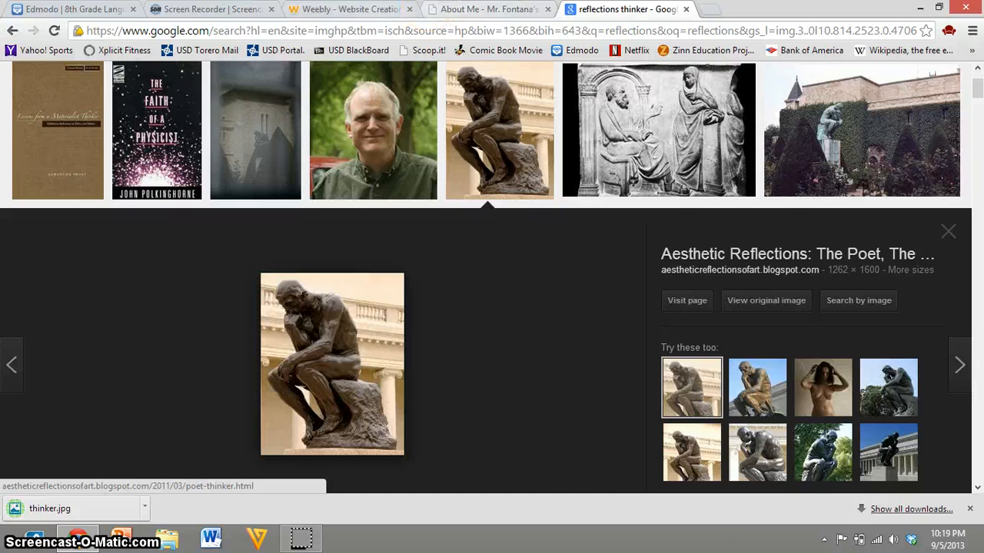
Step: Return to the Weebly header image editor and upload "thinker.jpg" from the Desktop as the Reflections header picture
{"action": "left_click", "coordinate": [346, 8]}
{"action": "left_click", "coordinate": [797, 287]}
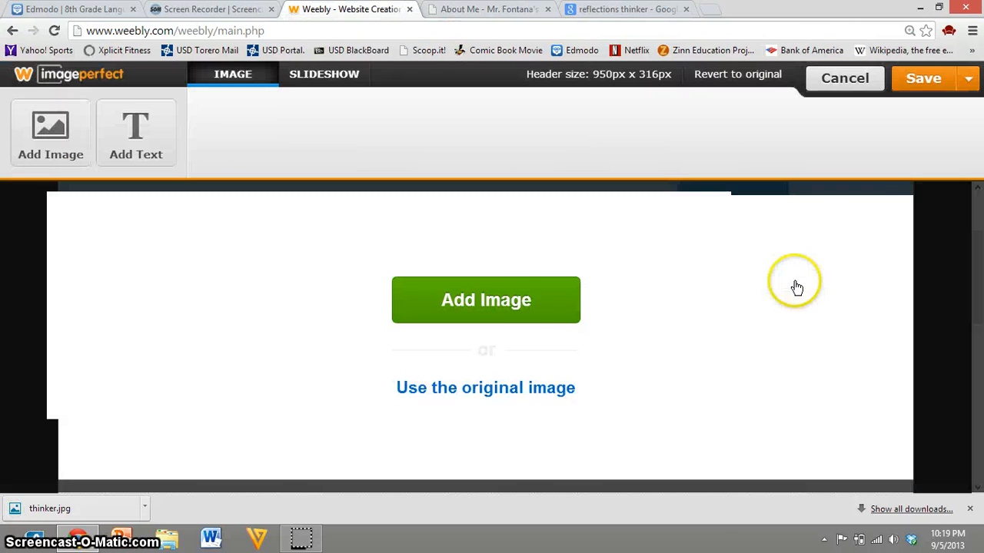
{"action": "left_click", "coordinate": [522, 313]}
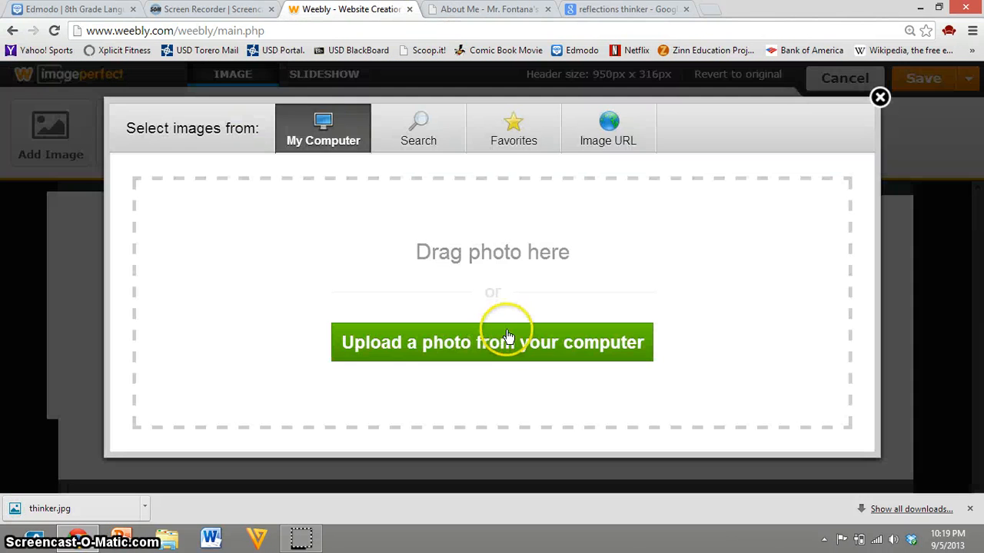
{"action": "left_click", "coordinate": [507, 336]}
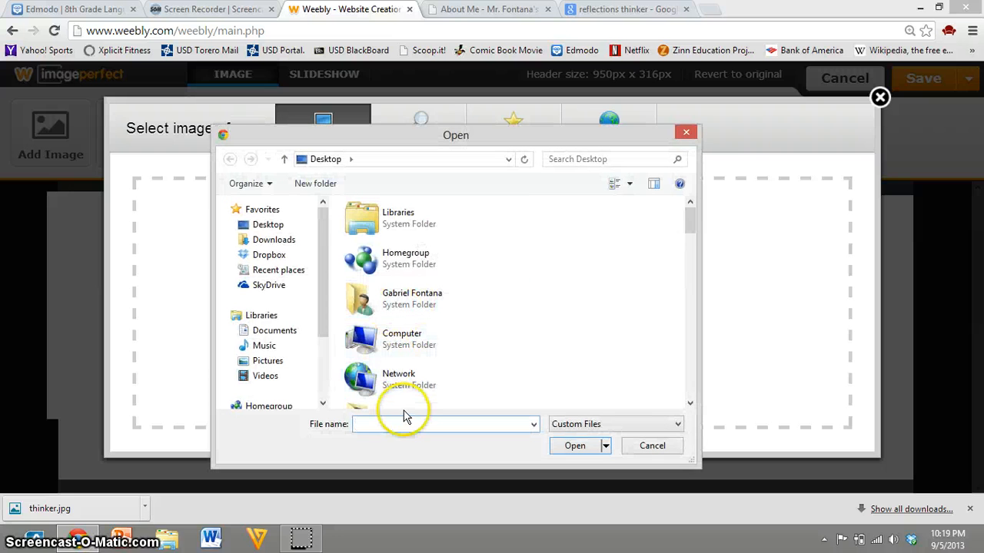
{"action": "type", "text": "thinker"}
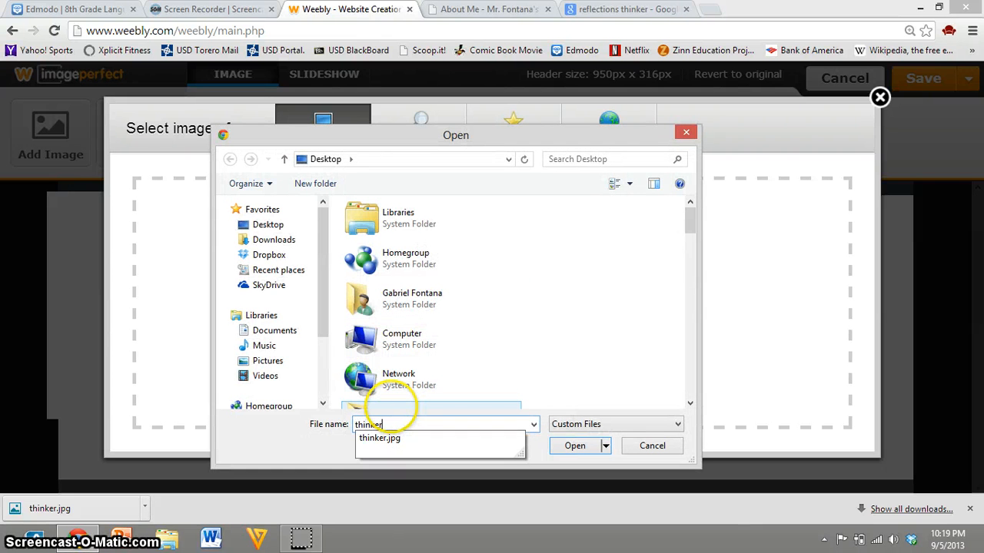
{"action": "left_click", "coordinate": [389, 440]}
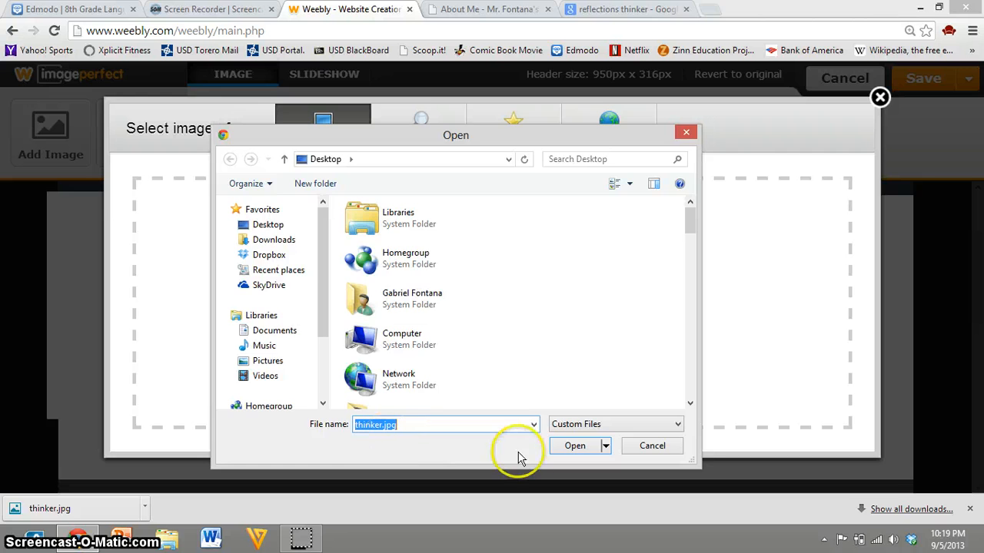
{"action": "left_click", "coordinate": [575, 446]}
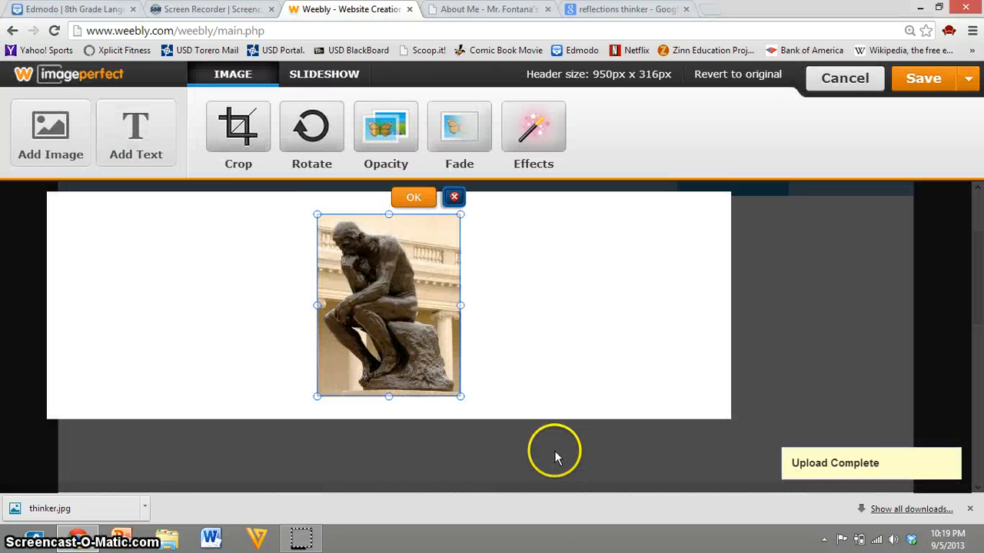
Step: Fit the statue picture to the header's full height, centred in the header, and give it a slight fade
{"action": "left_click_drag", "start_coordinate": [465, 306], "coordinate": [500, 314]}
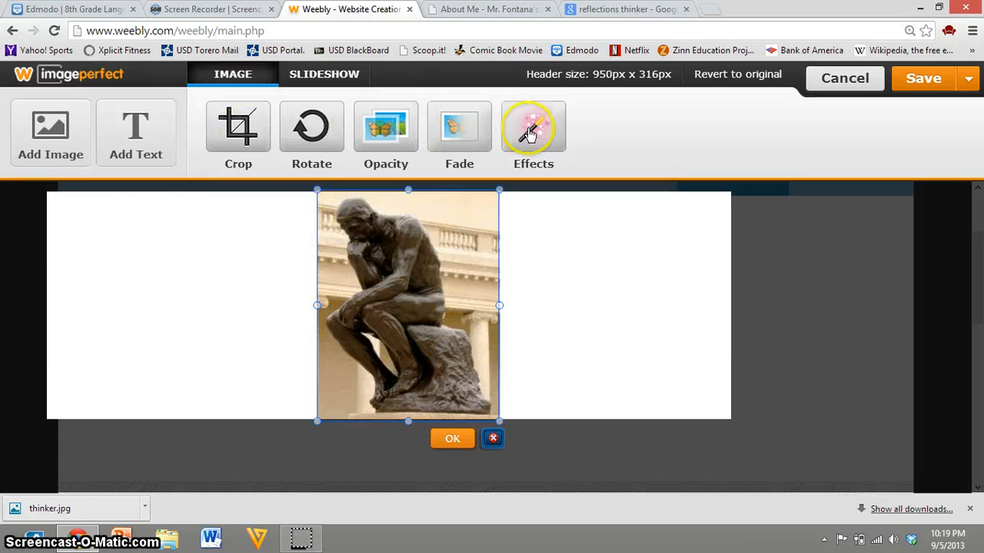
{"action": "left_click", "coordinate": [452, 141]}
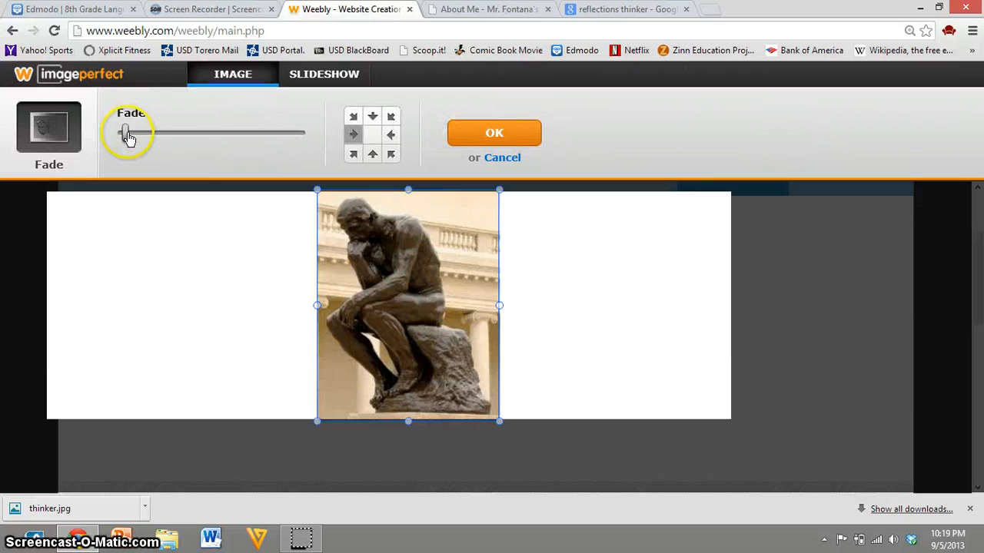
{"action": "left_click_drag", "start_coordinate": [126, 132], "coordinate": [137, 153]}
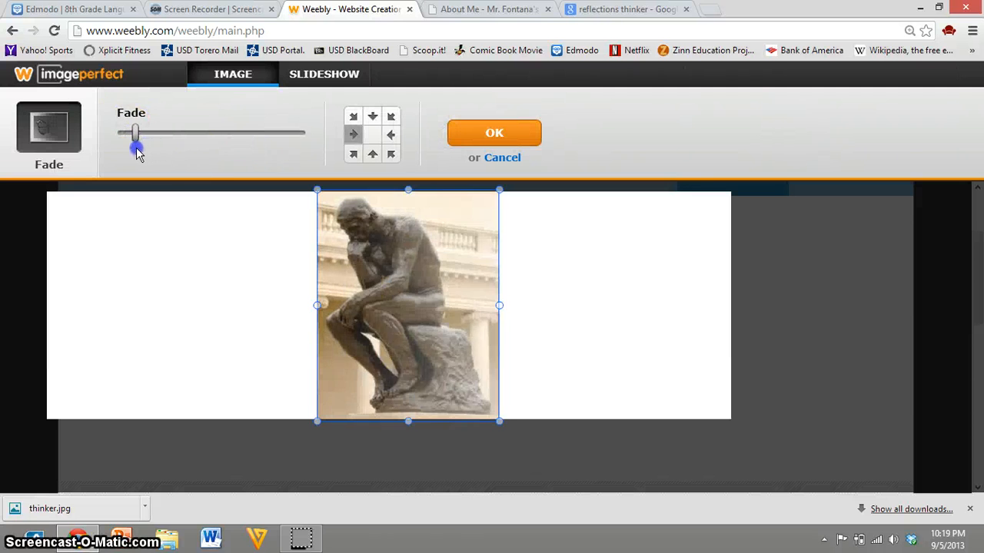
{"action": "left_click", "coordinate": [474, 137]}
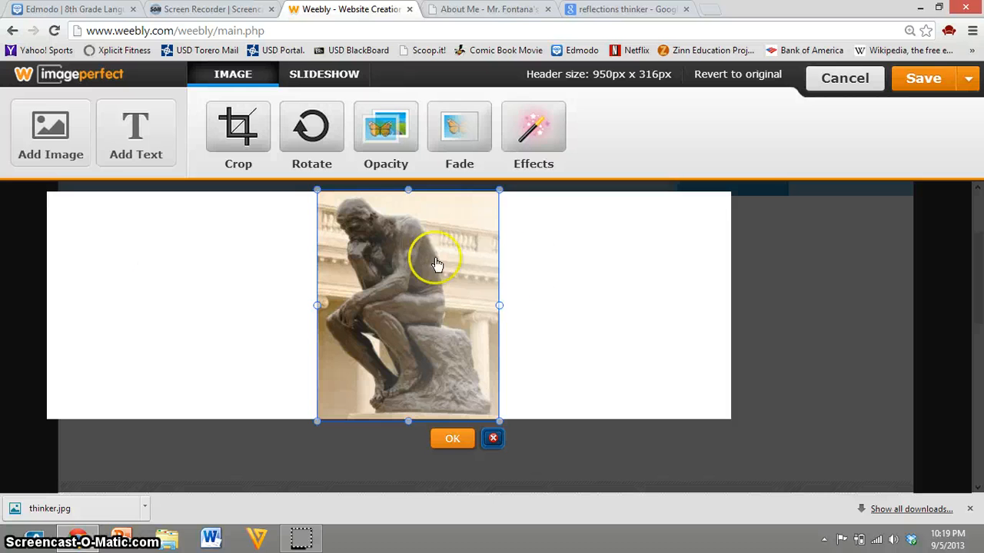
{"action": "left_click_drag", "start_coordinate": [390, 267], "coordinate": [370, 267]}
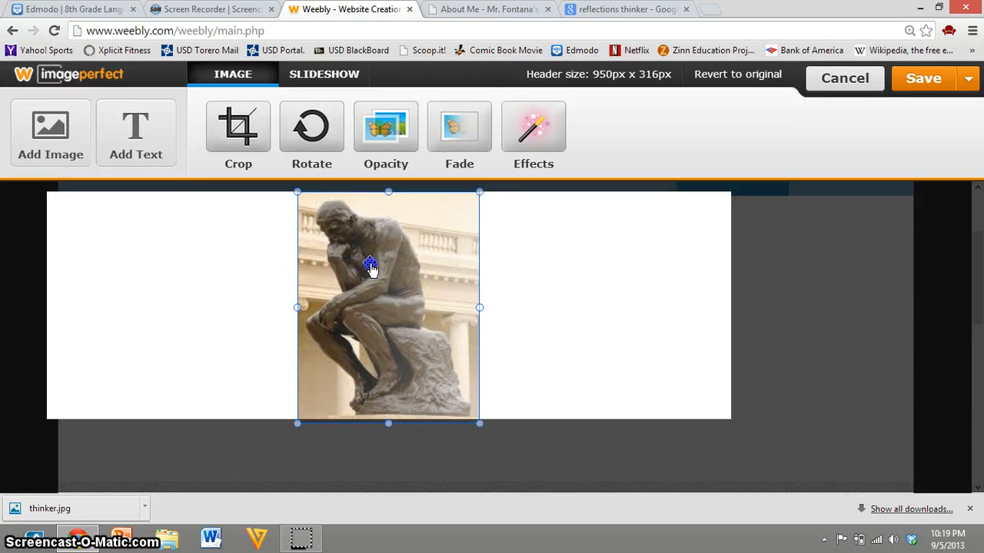
{"action": "left_click", "coordinate": [593, 322]}
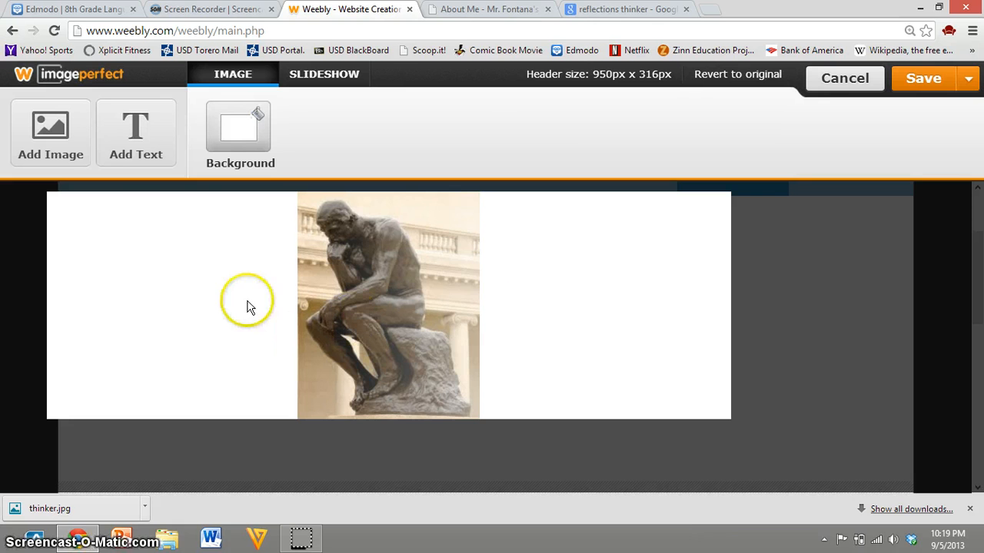
Step: Fill the header background behind the statue with solid grey #666666
{"action": "left_click", "coordinate": [232, 142]}
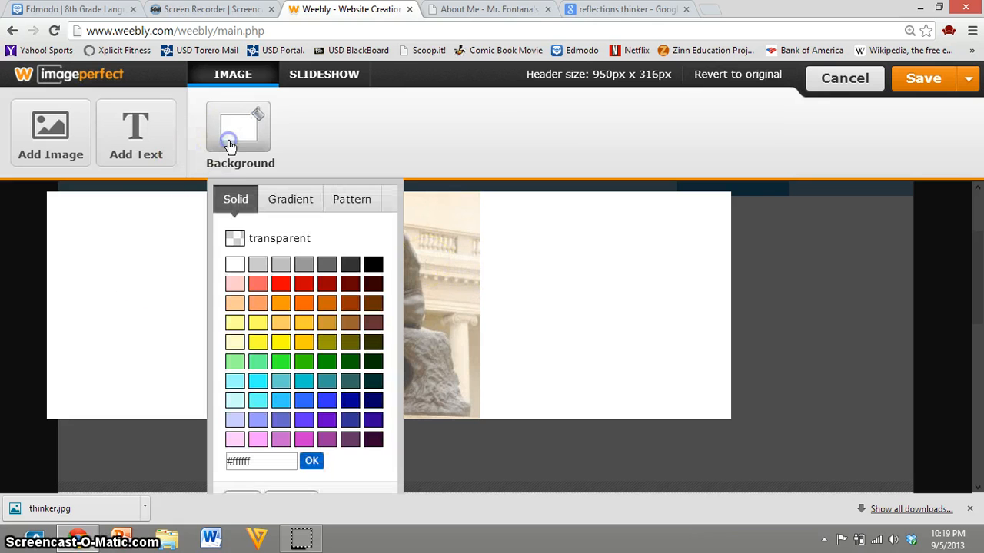
{"action": "left_click", "coordinate": [322, 268]}
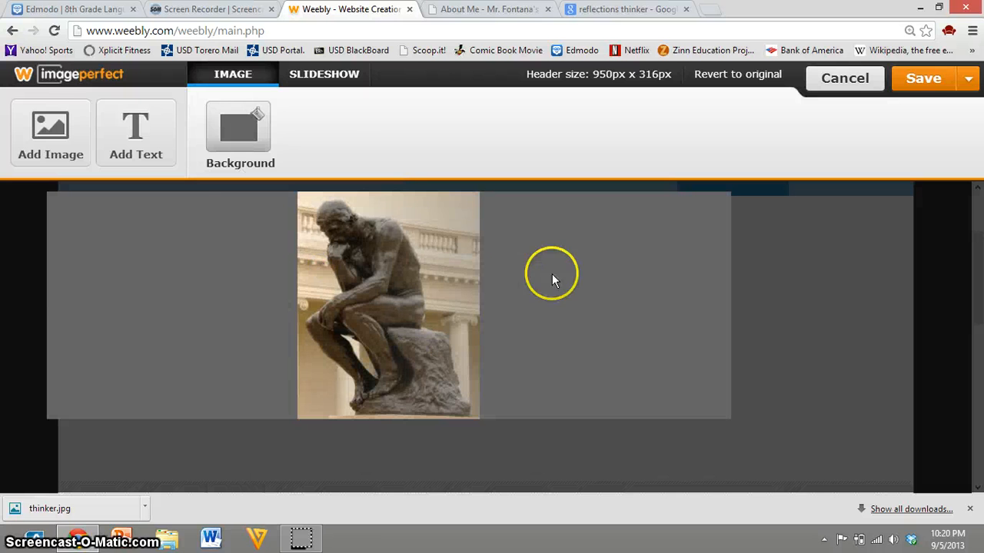
{"action": "left_click", "coordinate": [232, 134]}
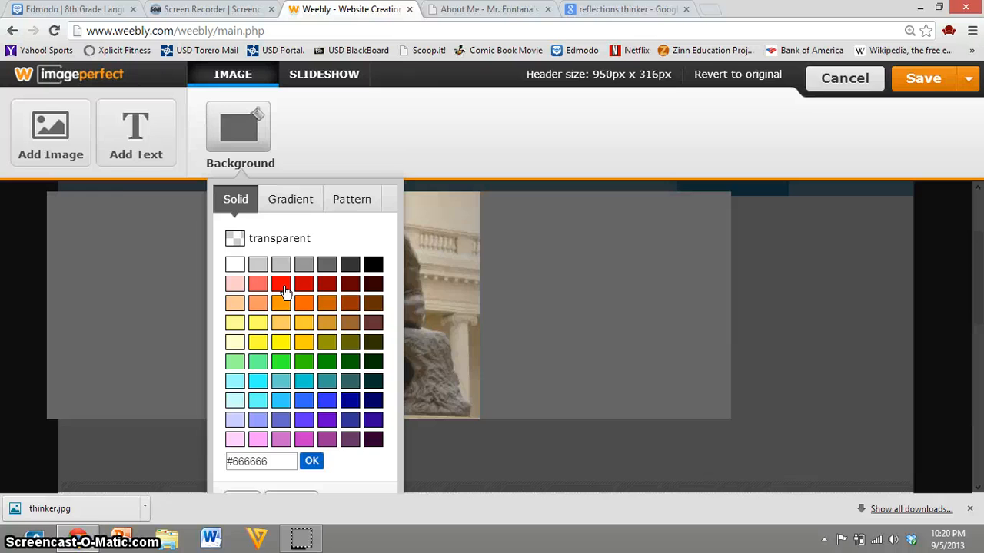
{"action": "key", "text": "ctrl+minus"}
{"action": "left_click", "coordinate": [215, 454]}
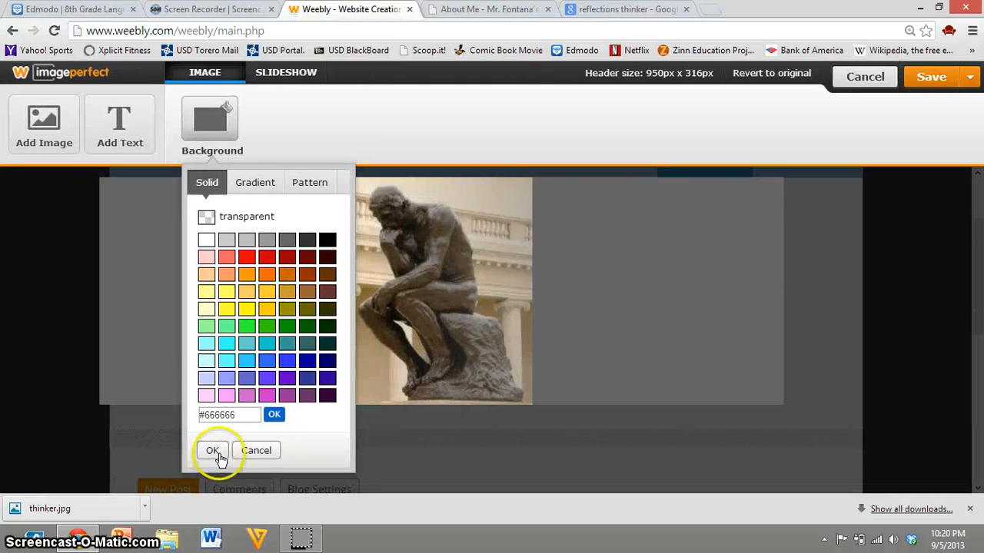
Step: Give the header background a vertical gradient from dark grey at the top to medium grey #666666 at the bottom
{"action": "left_click", "coordinate": [264, 186]}
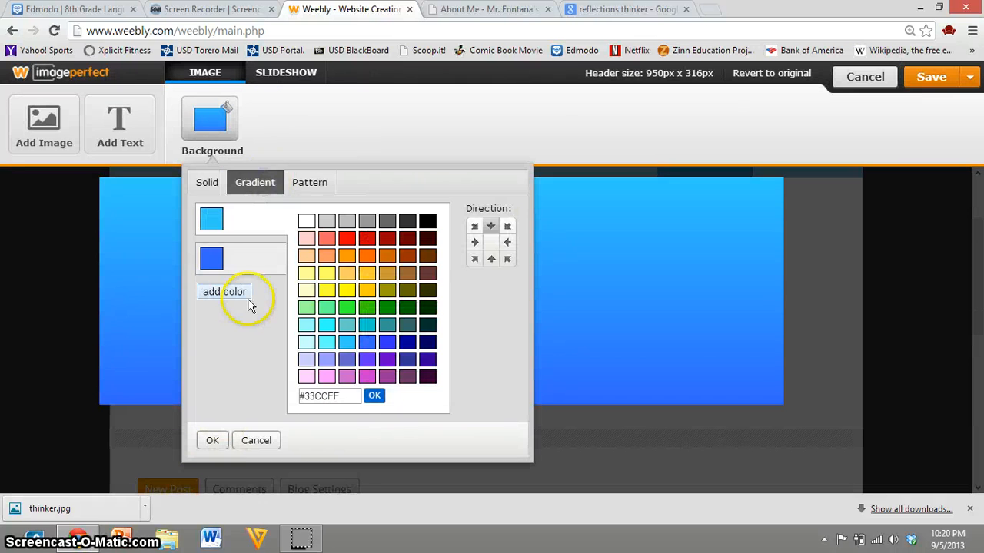
{"action": "left_click", "coordinate": [386, 221]}
{"action": "left_click", "coordinate": [217, 228]}
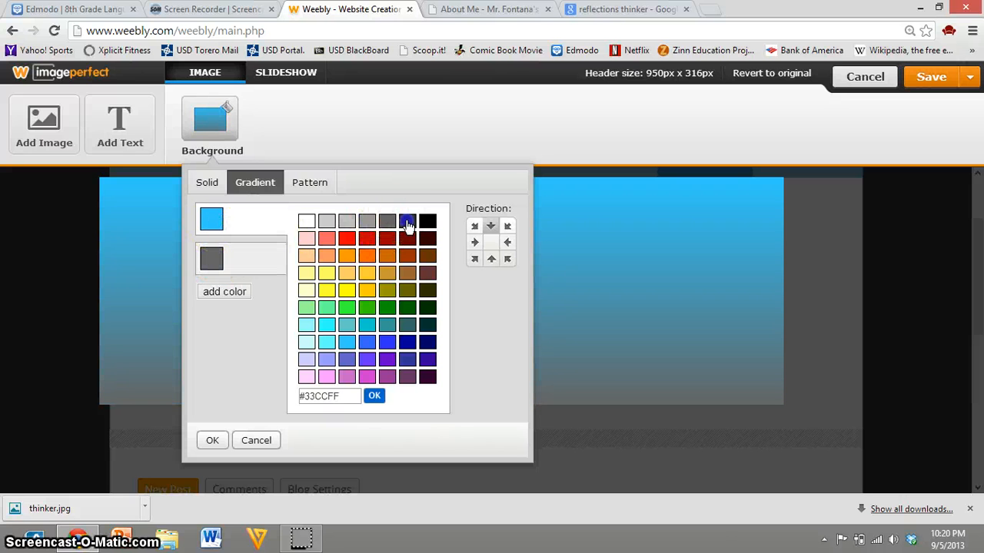
{"action": "left_click", "coordinate": [407, 225]}
{"action": "left_click", "coordinate": [206, 443]}
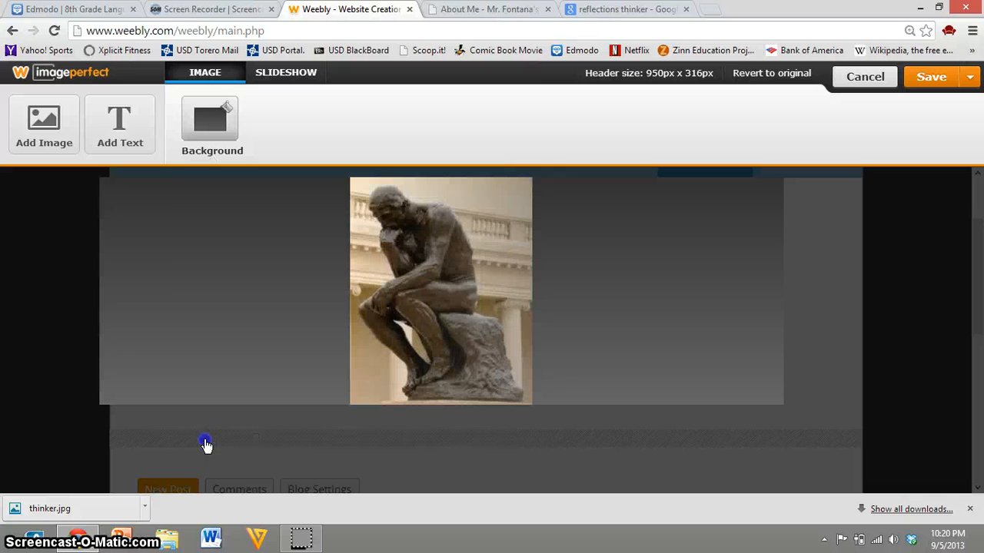
Step: Save the statue header to the Reflections page only
{"action": "left_click", "coordinate": [928, 86]}
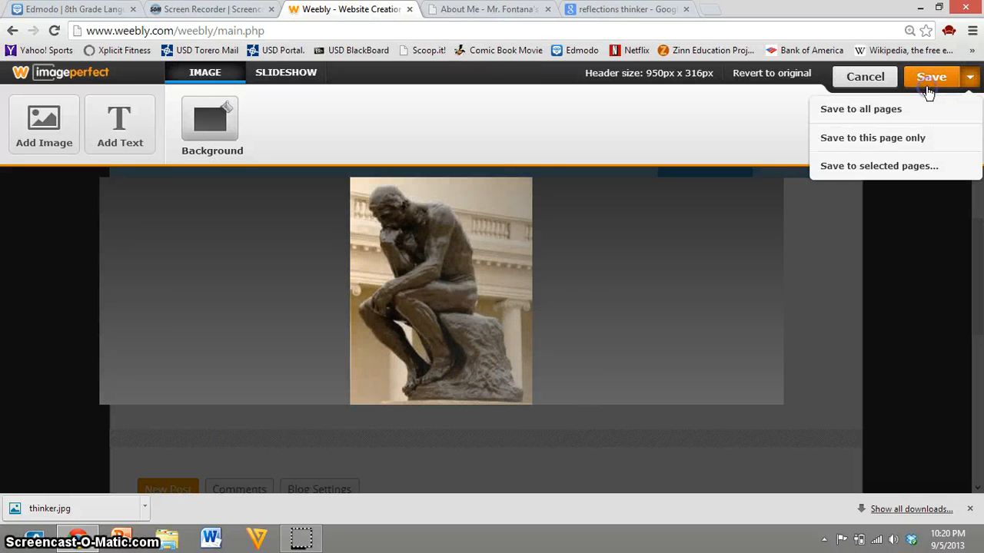
{"action": "left_click", "coordinate": [886, 135]}
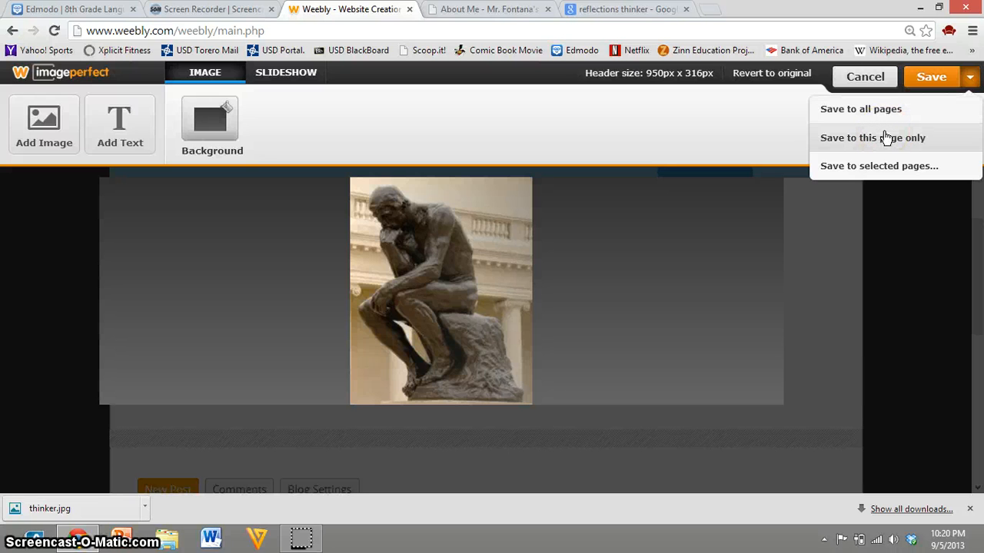
{"action": "left_click", "coordinate": [886, 137]}
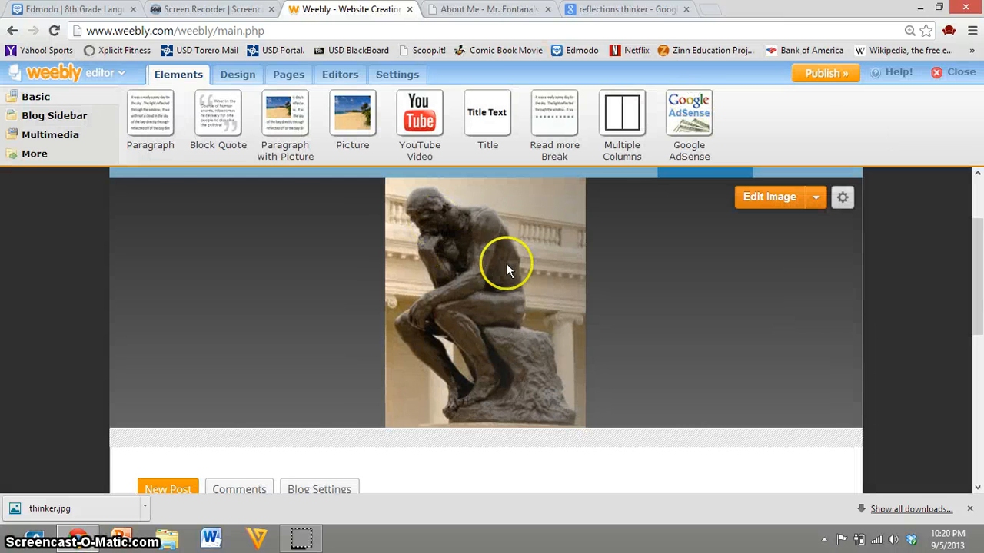
Step: Check the Reflections page on the live site, and publish the updated website from the Weebly editor
{"action": "left_click", "coordinate": [492, 10]}
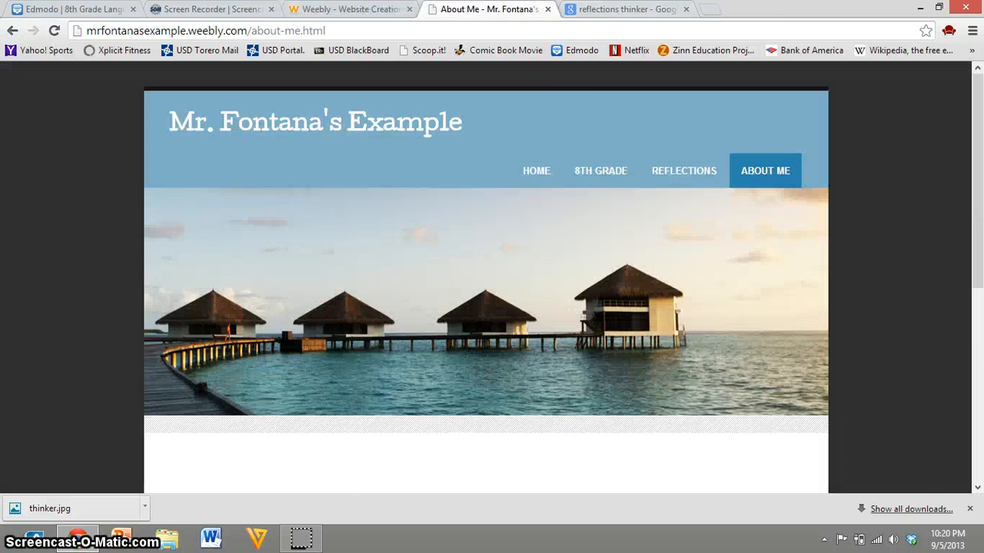
{"action": "left_click", "coordinate": [682, 171]}
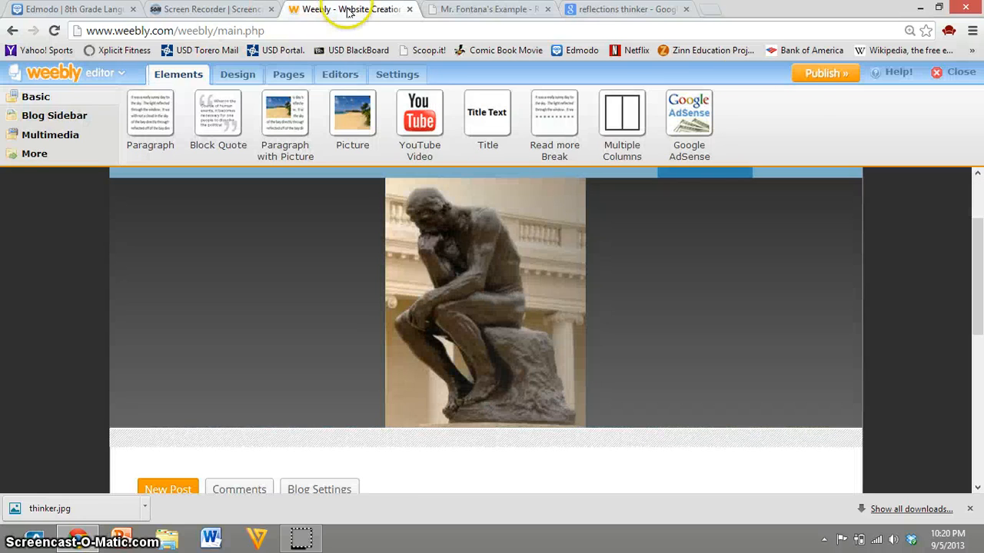
{"action": "left_click", "coordinate": [811, 76]}
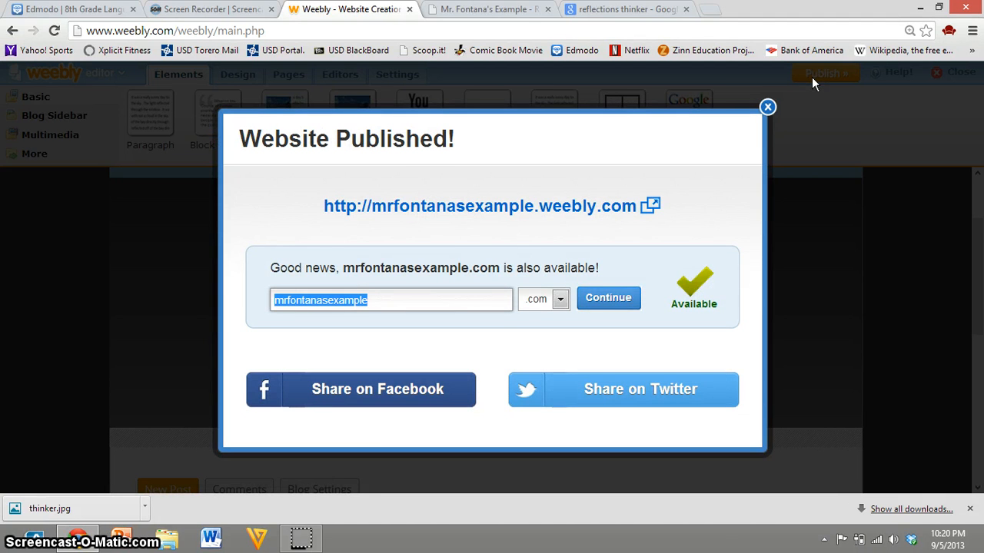
{"action": "left_click_drag", "start_coordinate": [455, 142], "coordinate": [241, 153]}
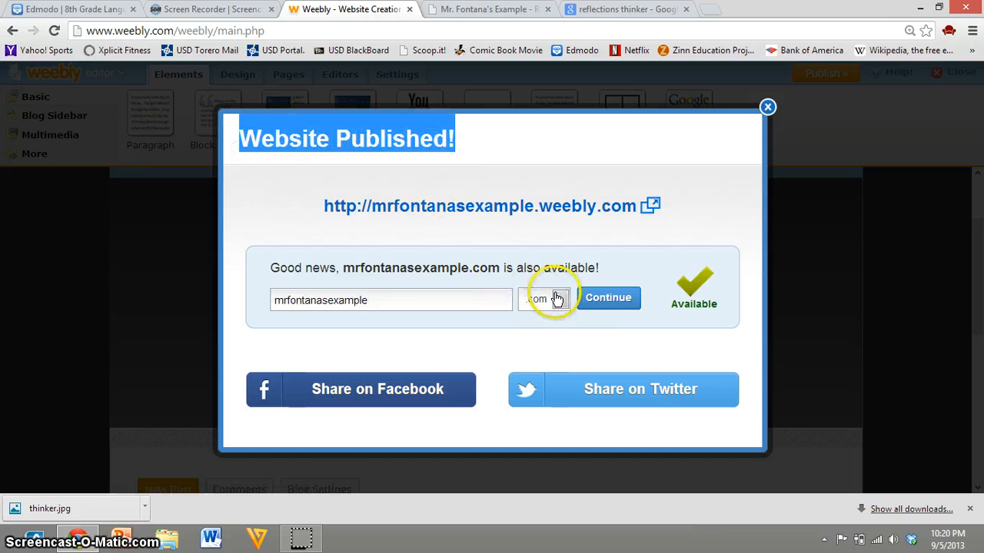
{"action": "left_click", "coordinate": [540, 339]}
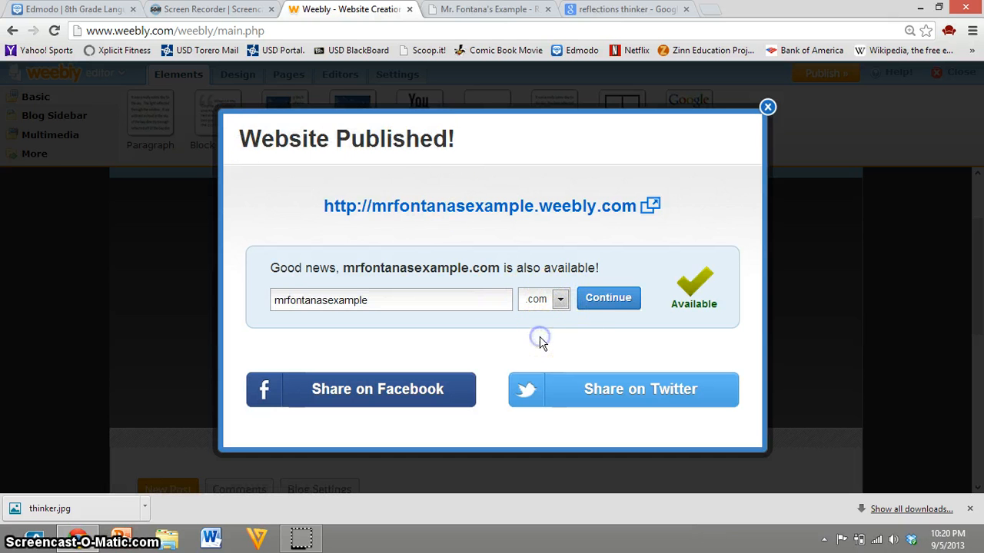
{"action": "left_click", "coordinate": [759, 156]}
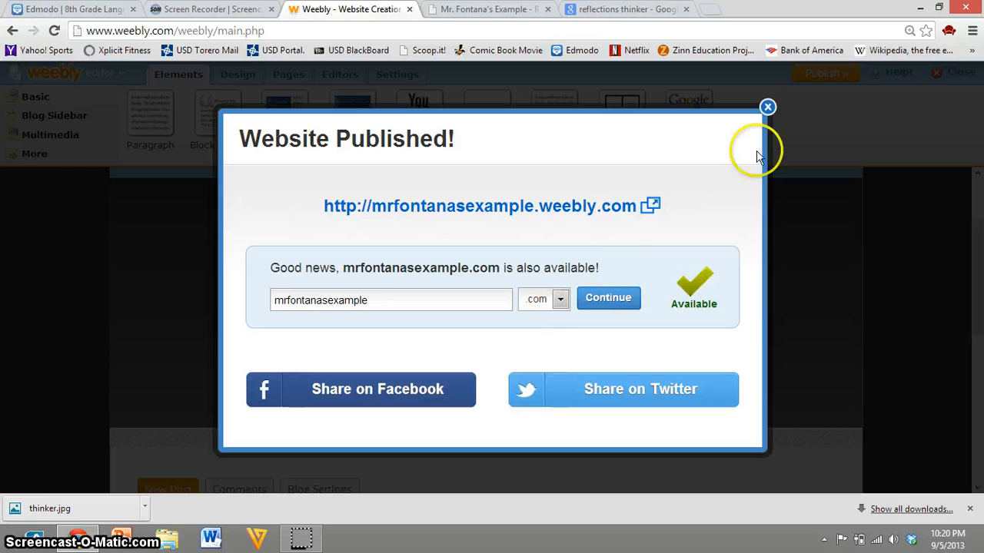
{"action": "left_click", "coordinate": [777, 116]}
Step: Go to the live site's Reflections page and reload it to check the published header image
{"action": "left_click", "coordinate": [507, 11]}
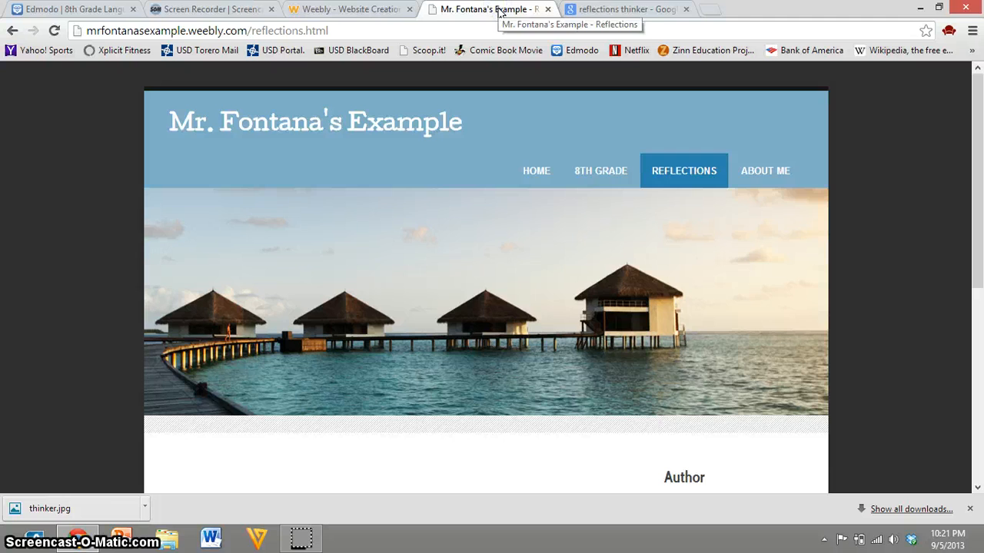
{"action": "left_click", "coordinate": [369, 11]}
{"action": "left_click", "coordinate": [470, 11]}
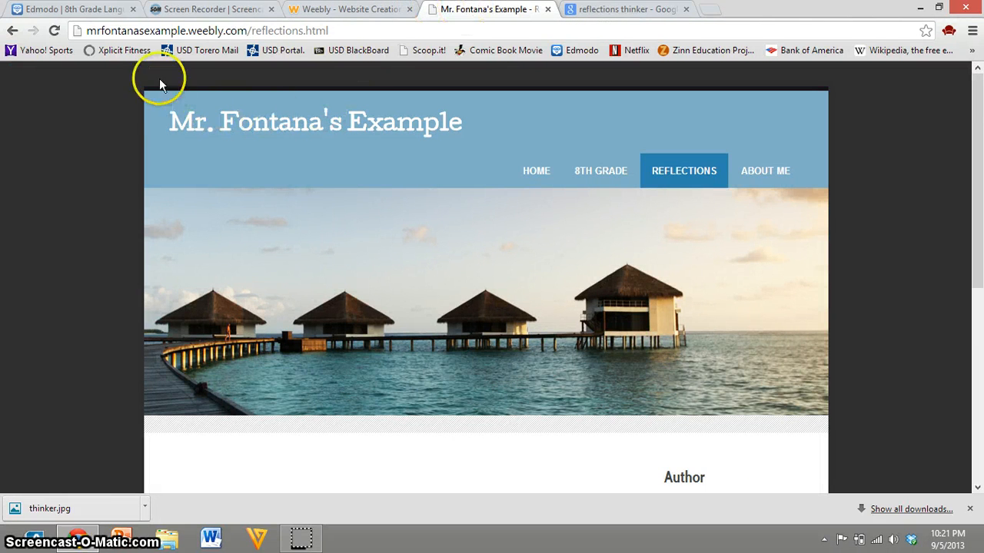
{"action": "left_click", "coordinate": [55, 31]}
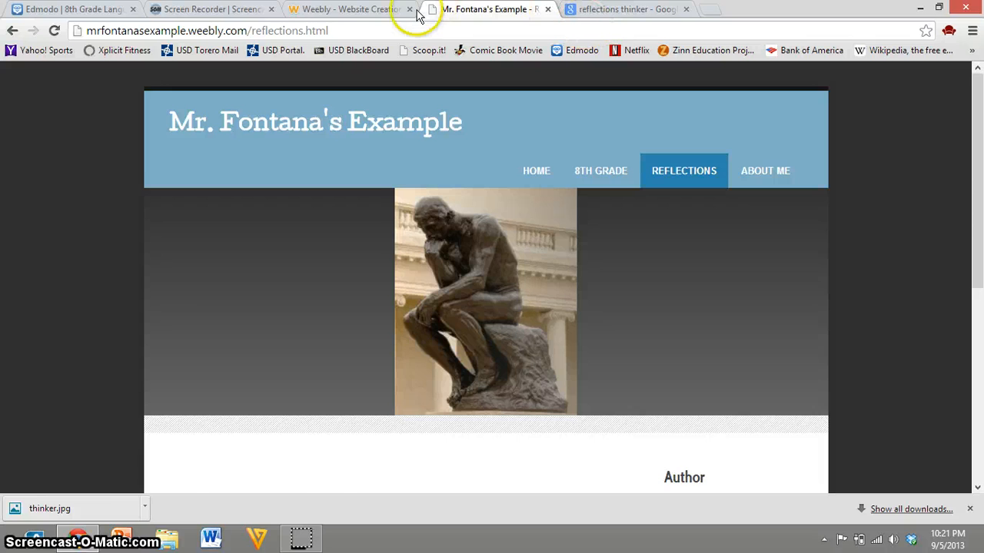
Step: Return to the Weebly editor and open the 8th Grade page for editing
{"action": "left_click", "coordinate": [417, 14]}
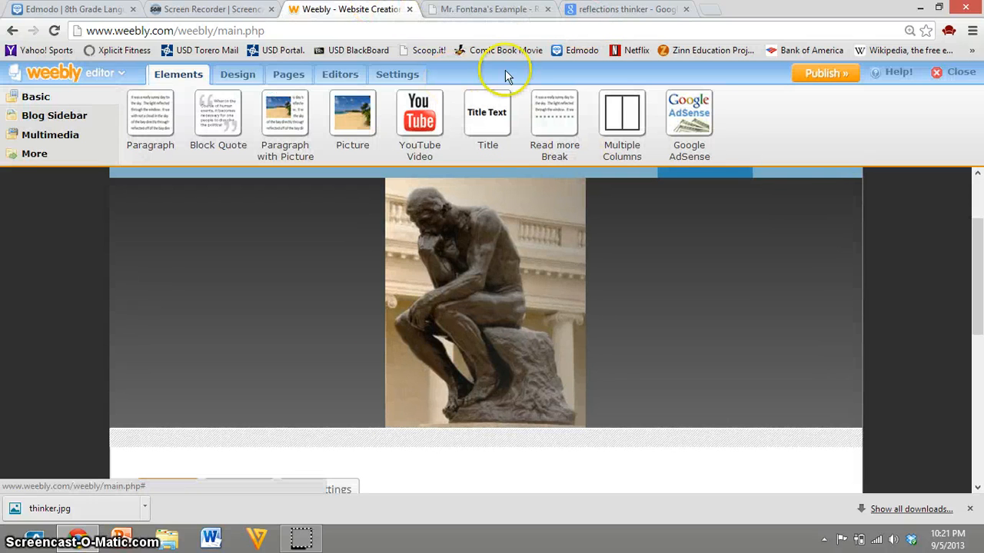
{"action": "mouse_move", "coordinate": [645, 249]}
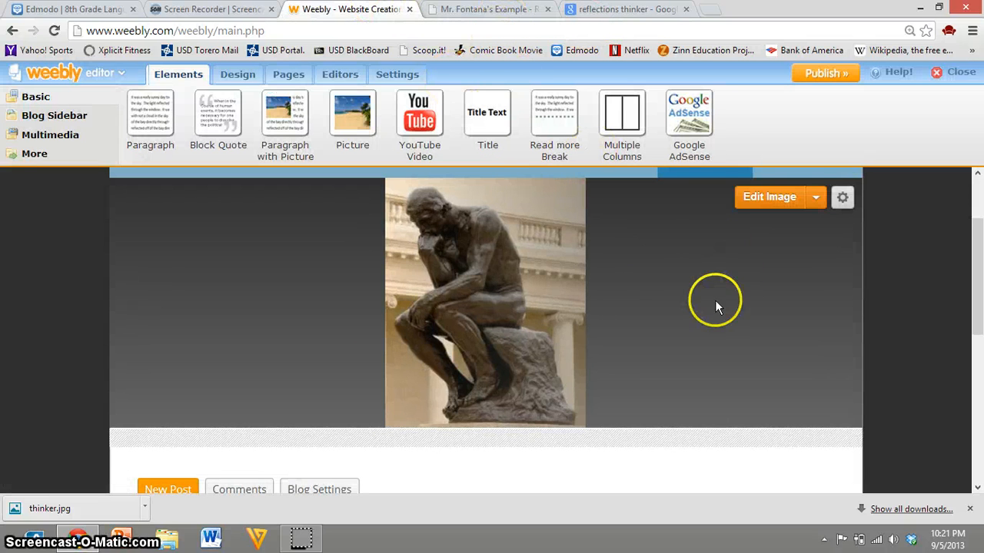
{"action": "scroll", "coordinate": [715, 300], "scroll_direction": "up", "scroll_amount": 2}
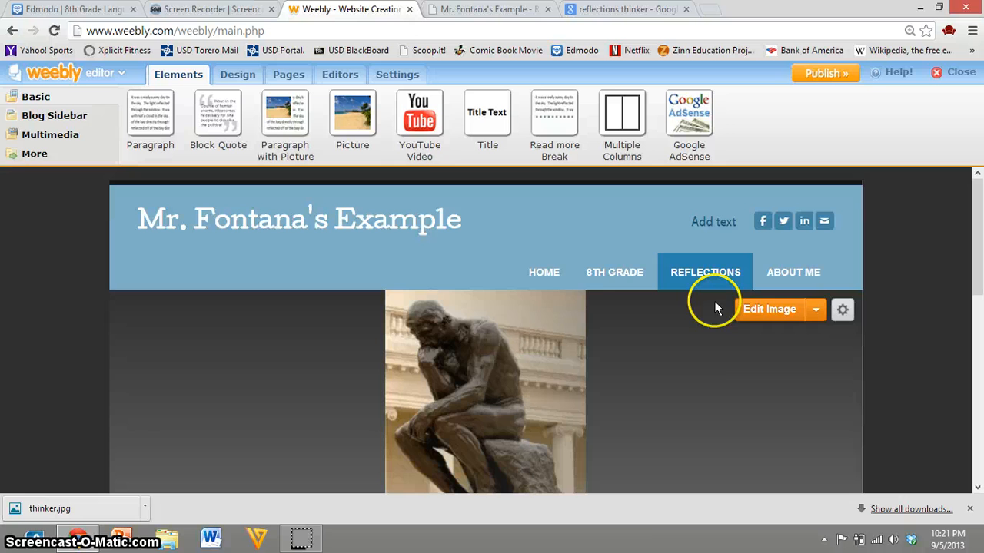
{"action": "left_click", "coordinate": [614, 278]}
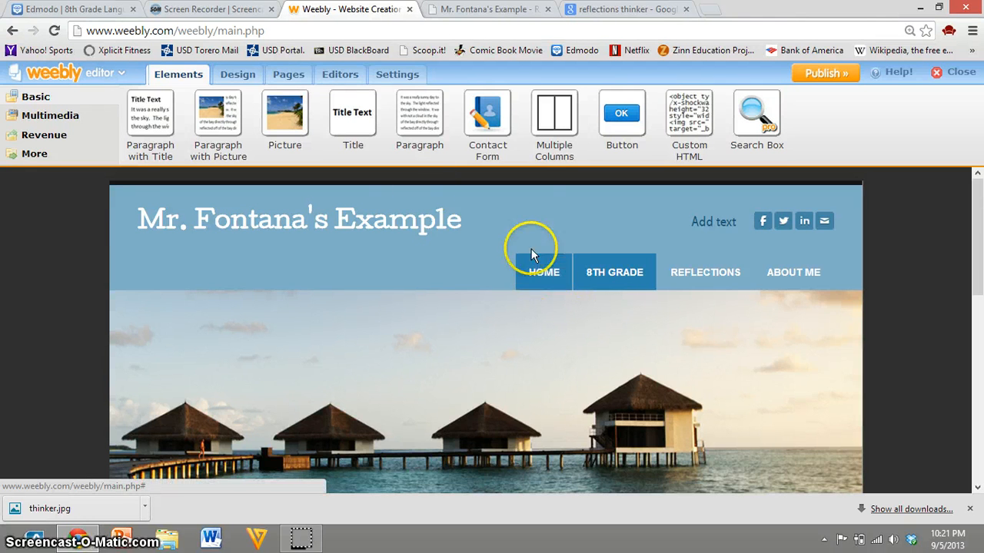
Step: Open the page manager, and view the 8th Grade submenu on stpaddys.weebly.com in a new browser tab
{"action": "left_click", "coordinate": [286, 75]}
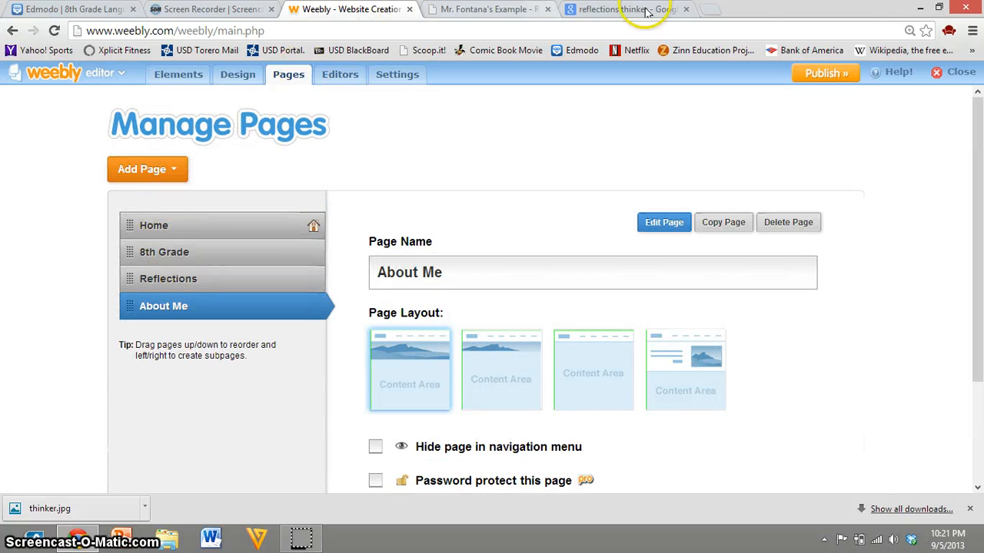
{"action": "left_click", "coordinate": [708, 9]}
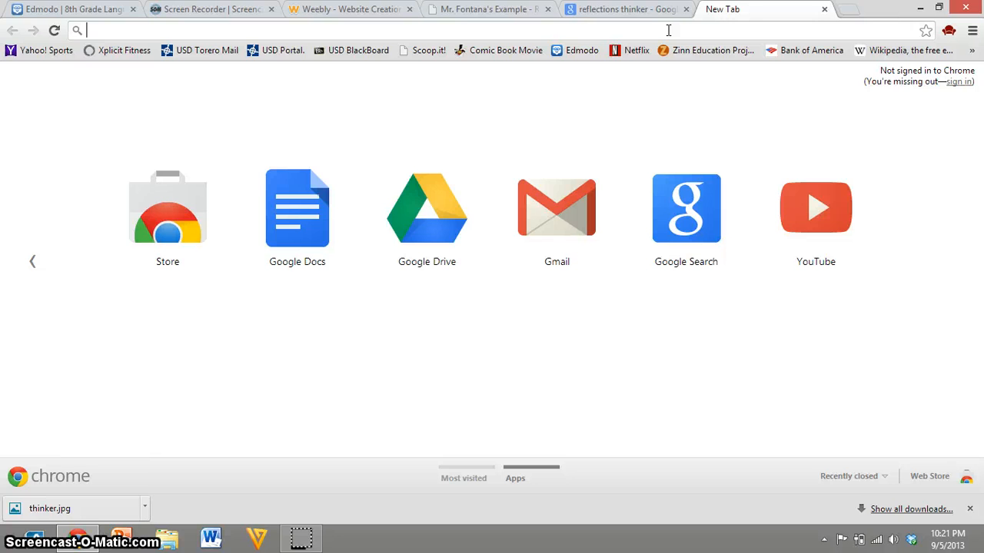
{"action": "type", "text": "st"}
{"action": "key", "text": "Right"}
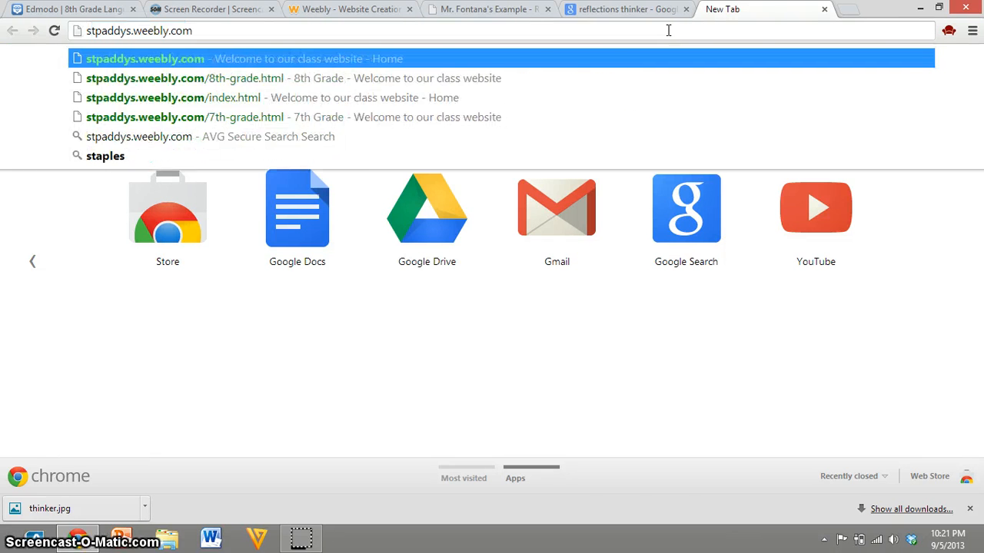
{"action": "key", "text": "Return"}
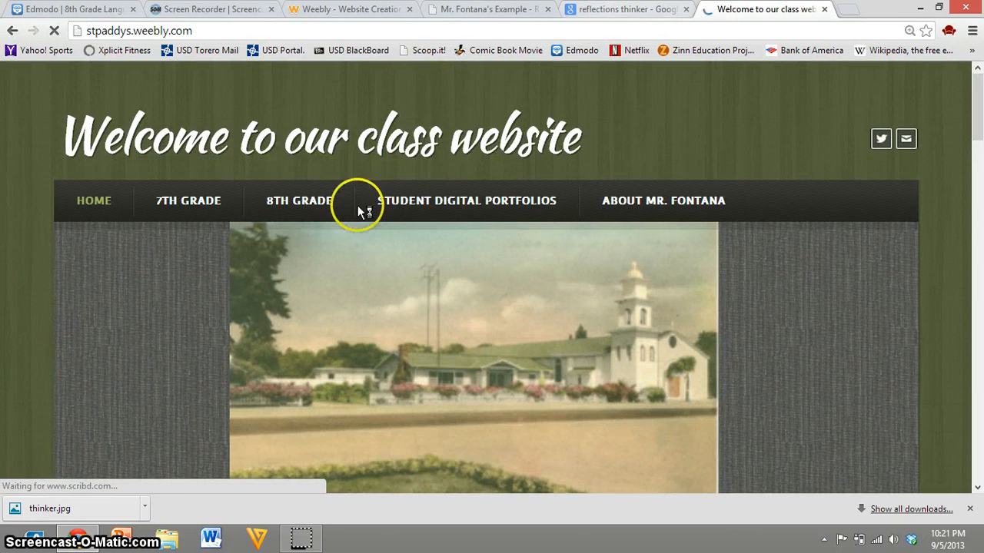
{"action": "mouse_move", "coordinate": [271, 205]}
{"action": "mouse_move", "coordinate": [325, 248]}
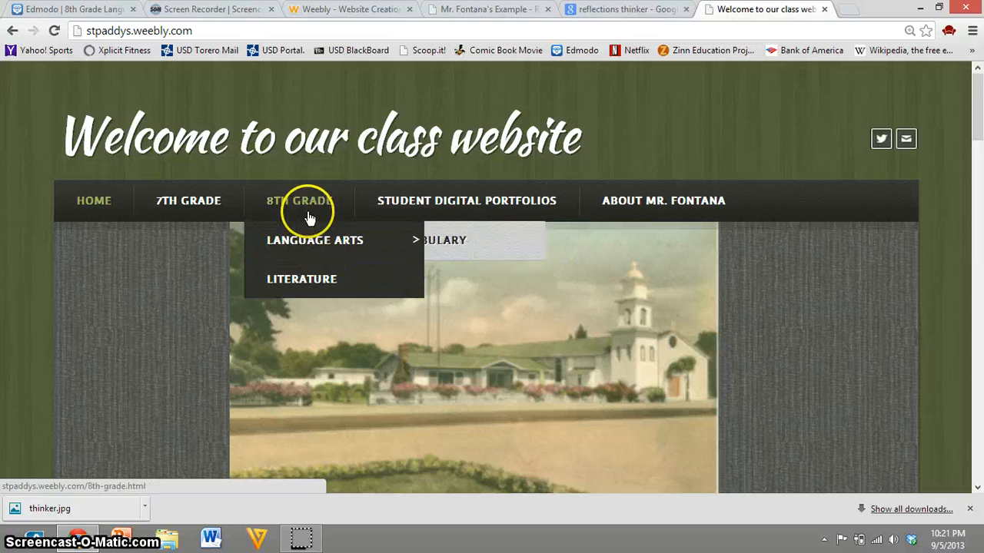
Step: Return to the Weebly editor and add a standard page between 8th Grade and Reflections
{"action": "left_click", "coordinate": [359, 11]}
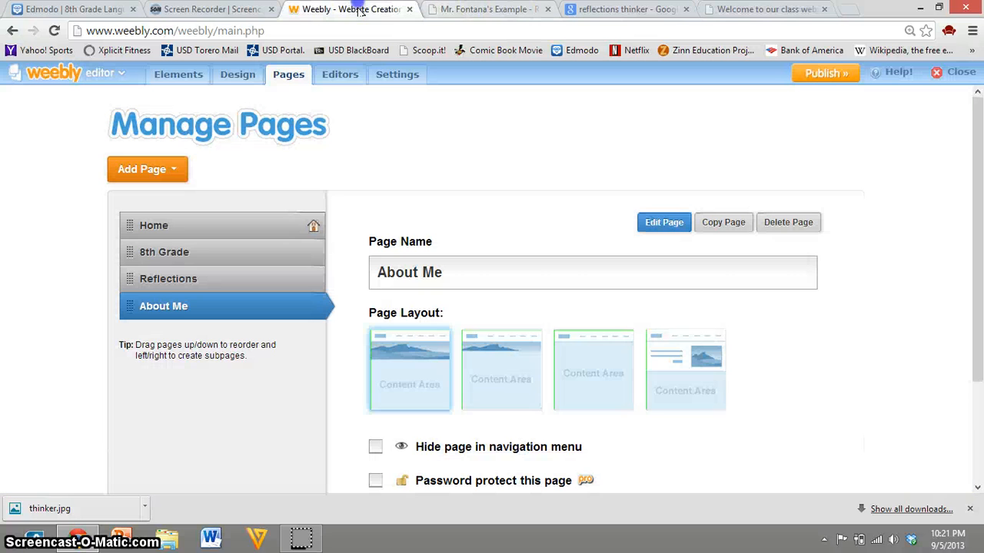
{"action": "left_click", "coordinate": [160, 171]}
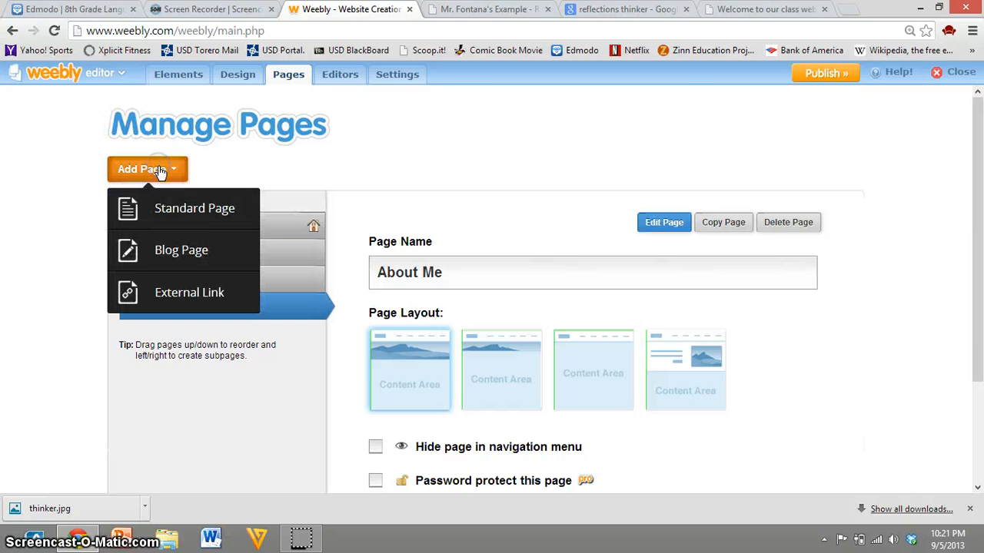
{"action": "left_click", "coordinate": [183, 219]}
{"action": "left_click_drag", "start_coordinate": [183, 181], "coordinate": [154, 138]}
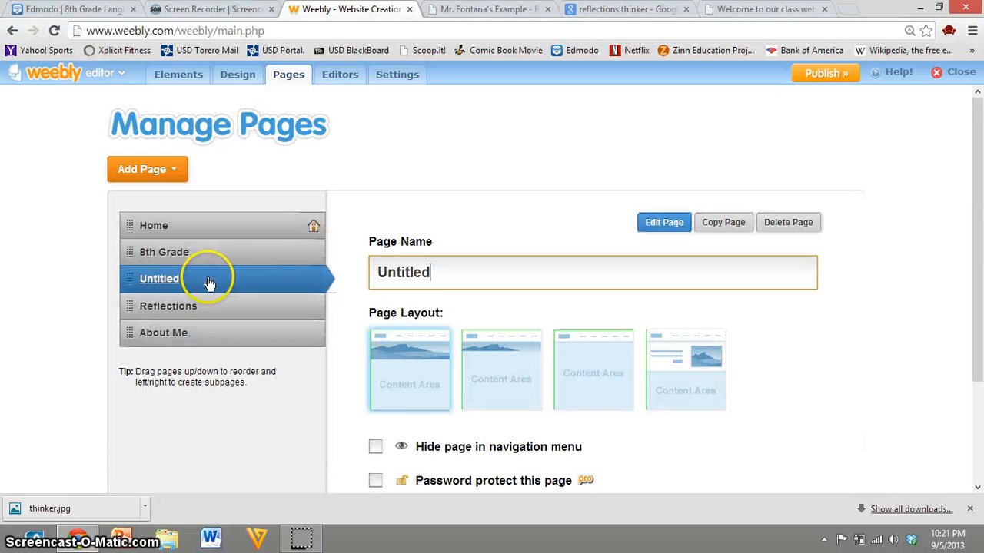
Step: Publish the website with the new untitled page, and reload the live Reflections page to check its navigation
{"action": "left_click", "coordinate": [813, 75]}
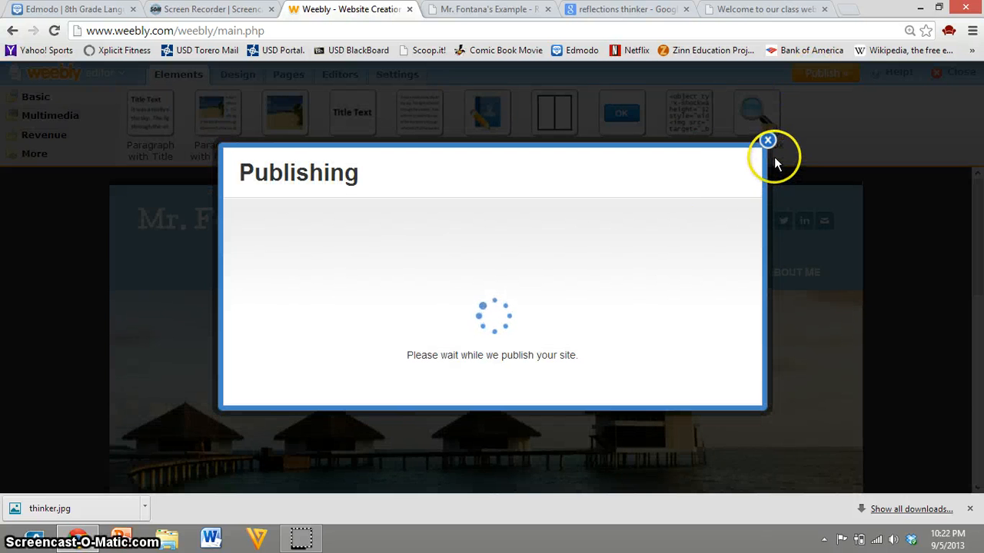
{"action": "left_click", "coordinate": [768, 107]}
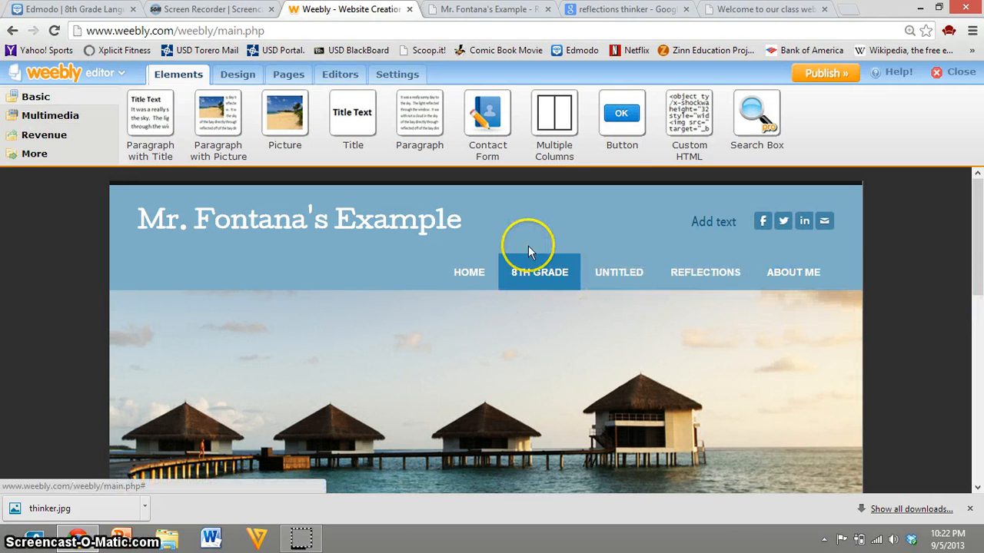
{"action": "left_click", "coordinate": [474, 11]}
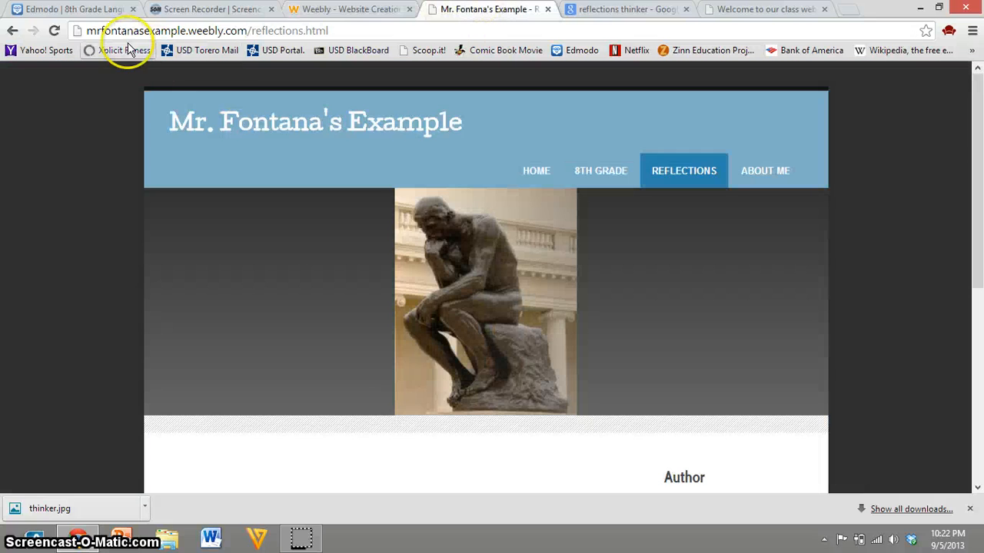
{"action": "left_click", "coordinate": [54, 30]}
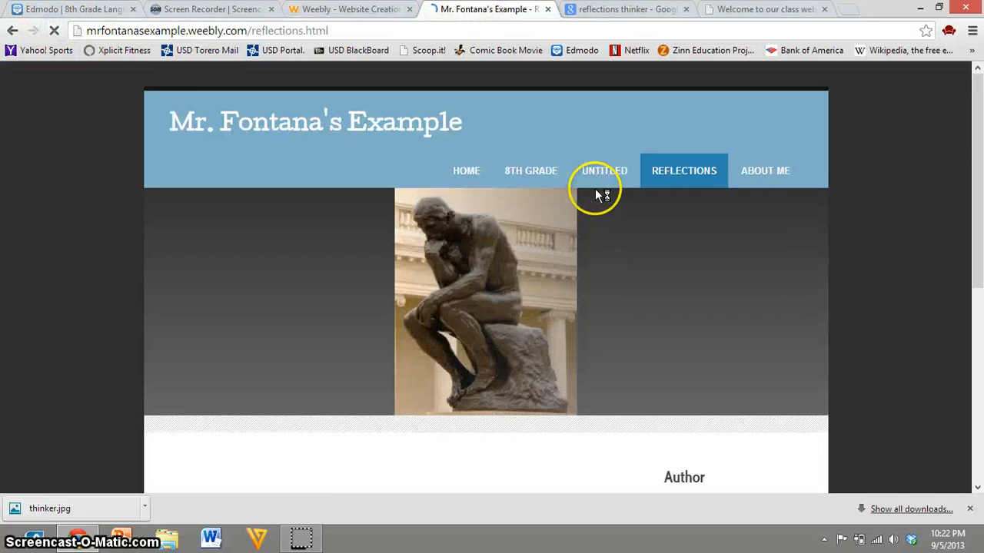
Step: Look again at the Language Arts and Literature subpages under 8th Grade on the stpaddys.weebly.com class website
{"action": "left_click", "coordinate": [744, 17]}
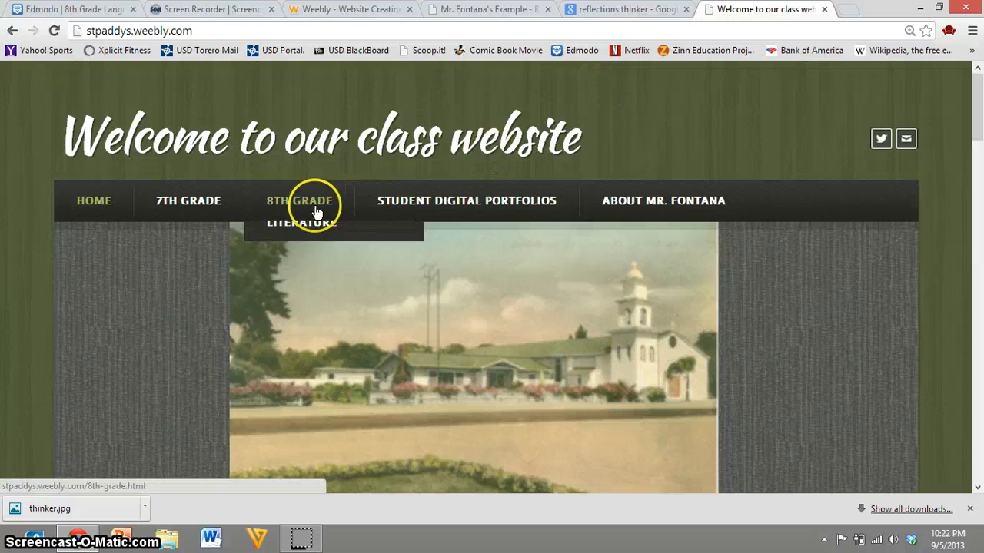
{"action": "mouse_move", "coordinate": [332, 254]}
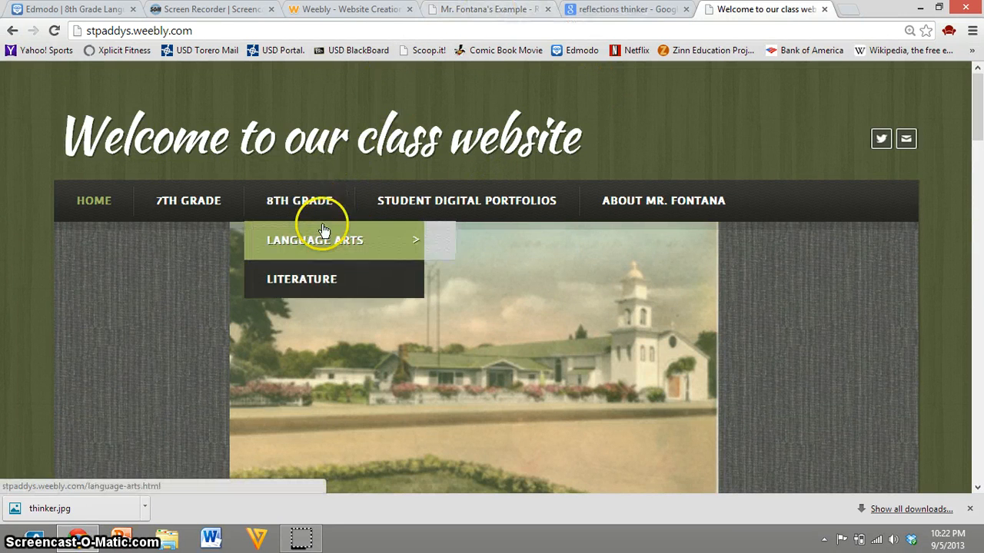
{"action": "mouse_move", "coordinate": [419, 240]}
Step: Return to the Weebly page manager and make the Untitled page a subpage of 8th Grade
{"action": "left_click", "coordinate": [499, 10]}
{"action": "left_click", "coordinate": [355, 9]}
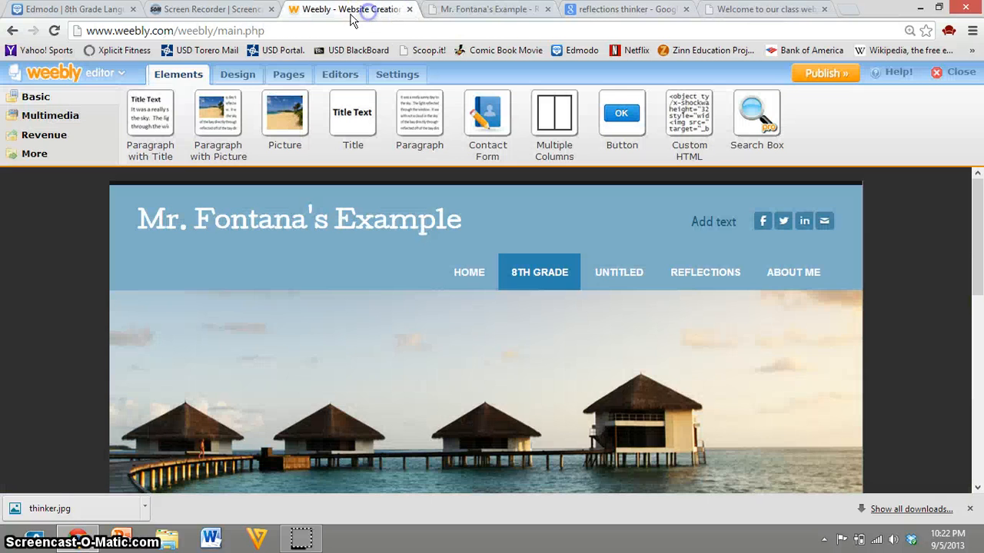
{"action": "left_click", "coordinate": [286, 75]}
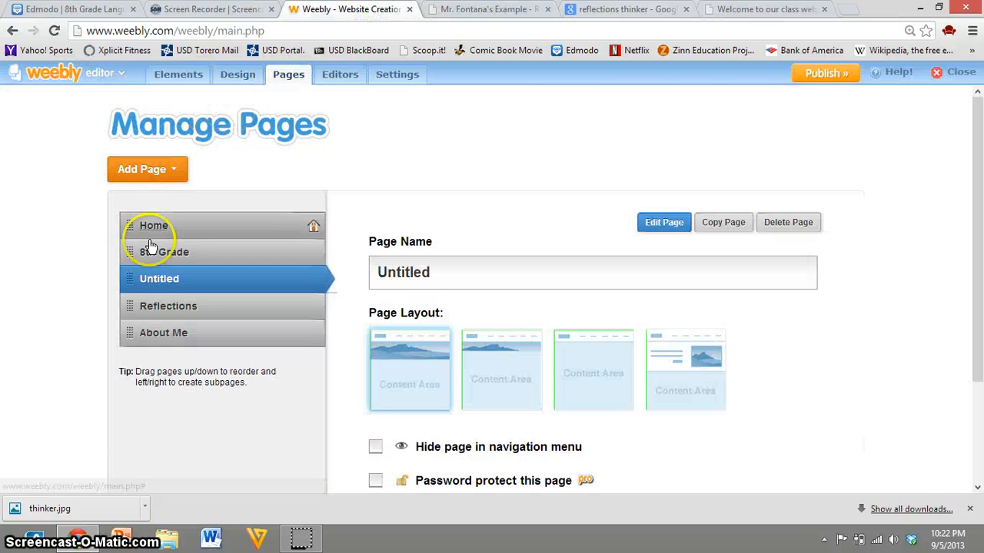
{"action": "left_click_drag", "start_coordinate": [164, 284], "coordinate": [190, 280]}
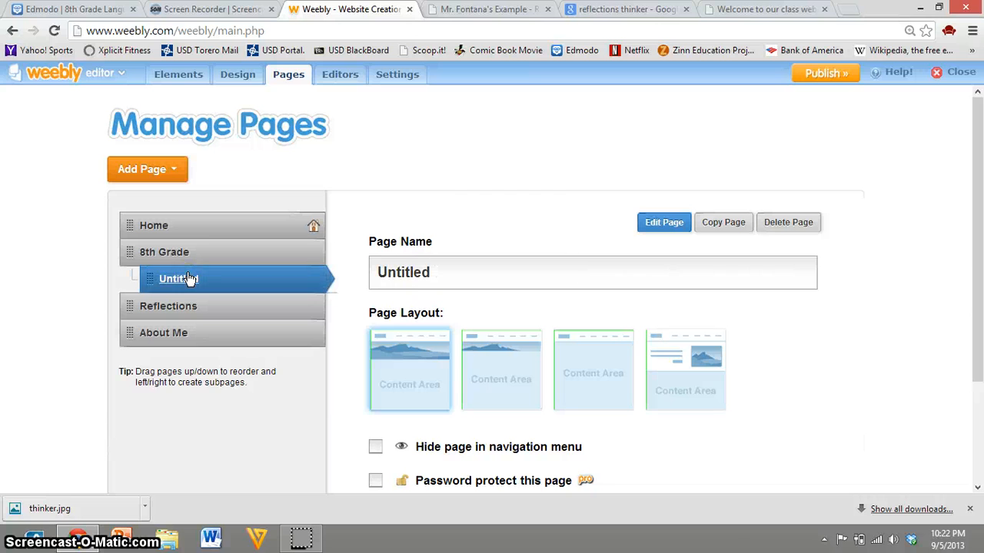
Step: Rename the untitled subpage under 8th Grade as Language Arts
{"action": "left_click", "coordinate": [435, 272]}
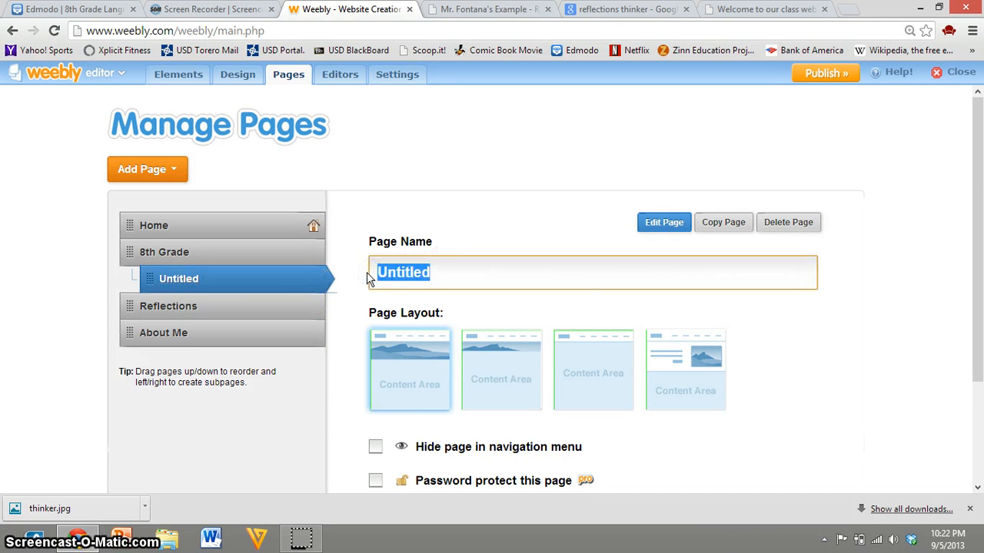
{"action": "type", "text": "Language Arts"}
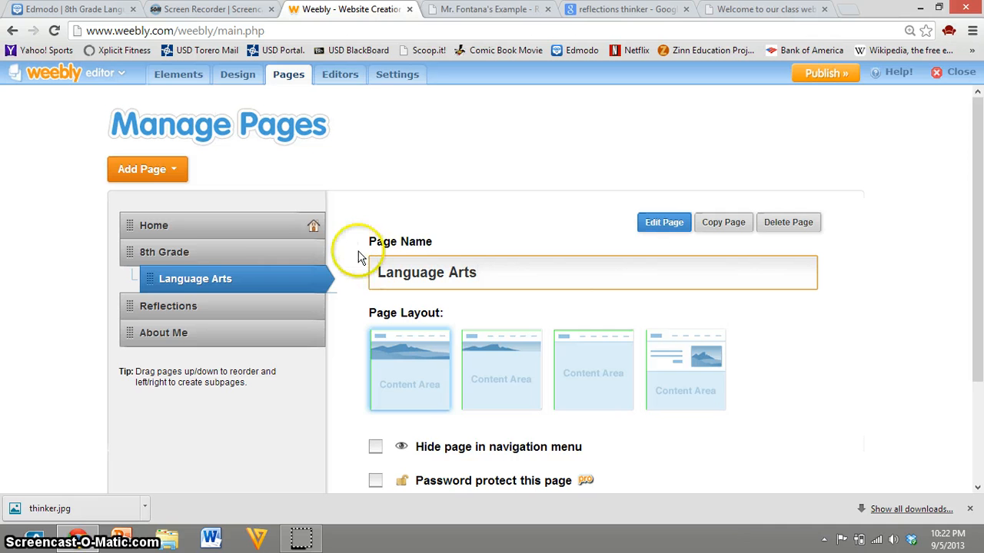
{"action": "mouse_move", "coordinate": [159, 279]}
{"action": "left_mouse_down"}
{"action": "mouse_move", "coordinate": [134, 283]}
{"action": "mouse_move", "coordinate": [153, 280]}
{"action": "left_mouse_up"}
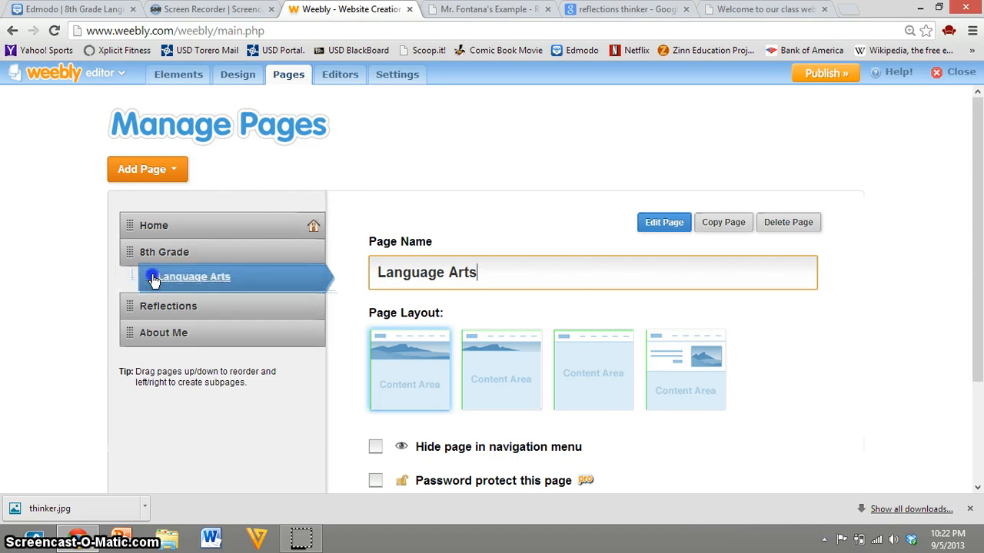
Step: Publish the website with the Language Arts subpage, and reload the live site
{"action": "left_click", "coordinate": [815, 75]}
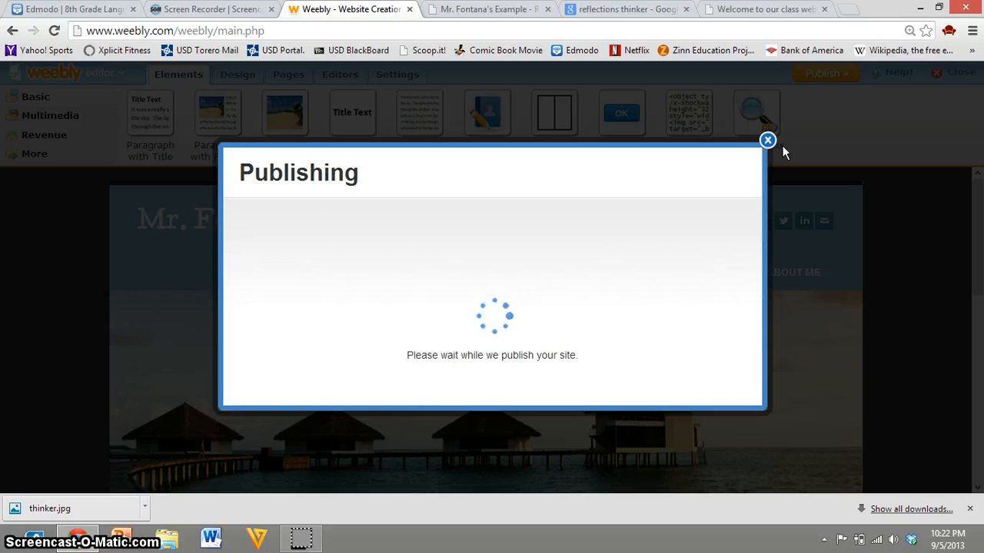
{"action": "left_click", "coordinate": [766, 107]}
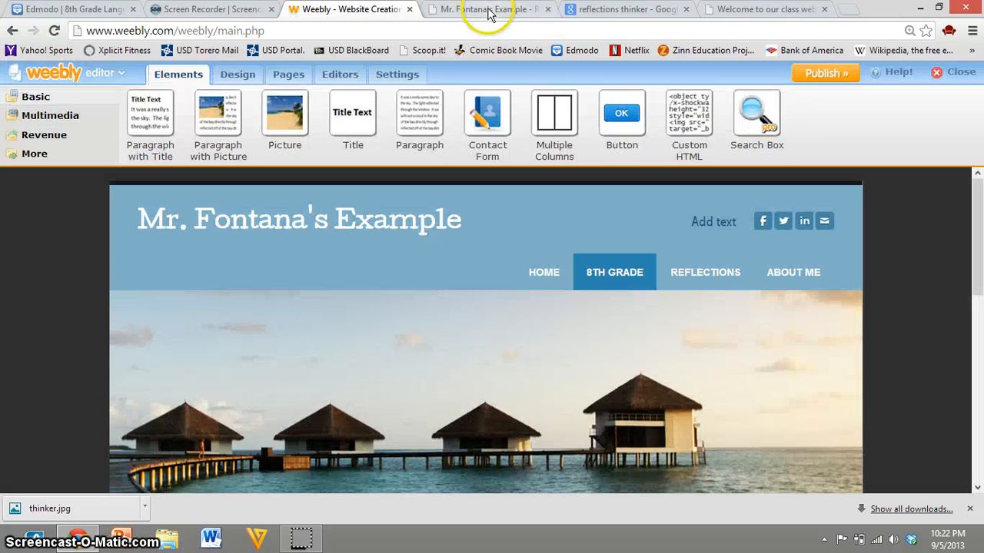
{"action": "left_click", "coordinate": [487, 11]}
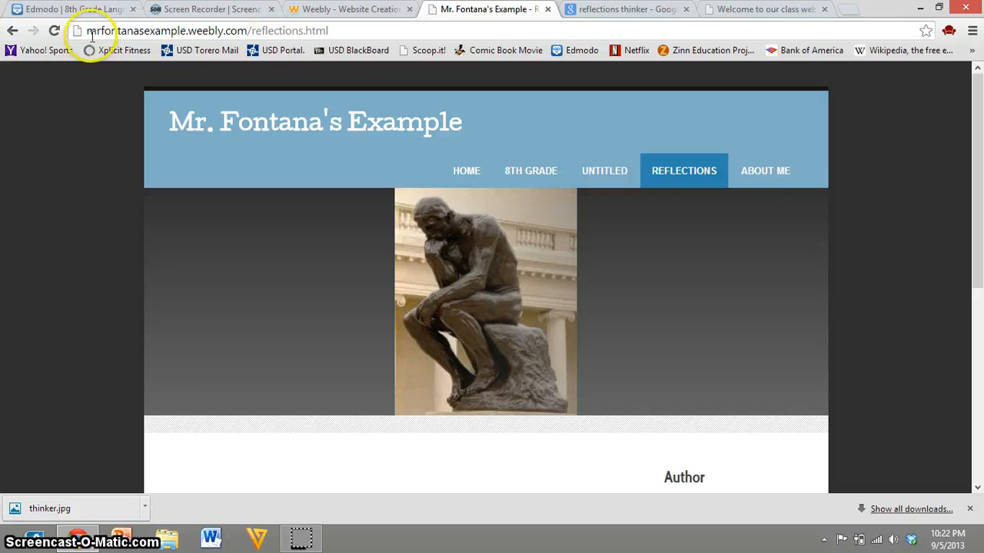
{"action": "left_click", "coordinate": [56, 30]}
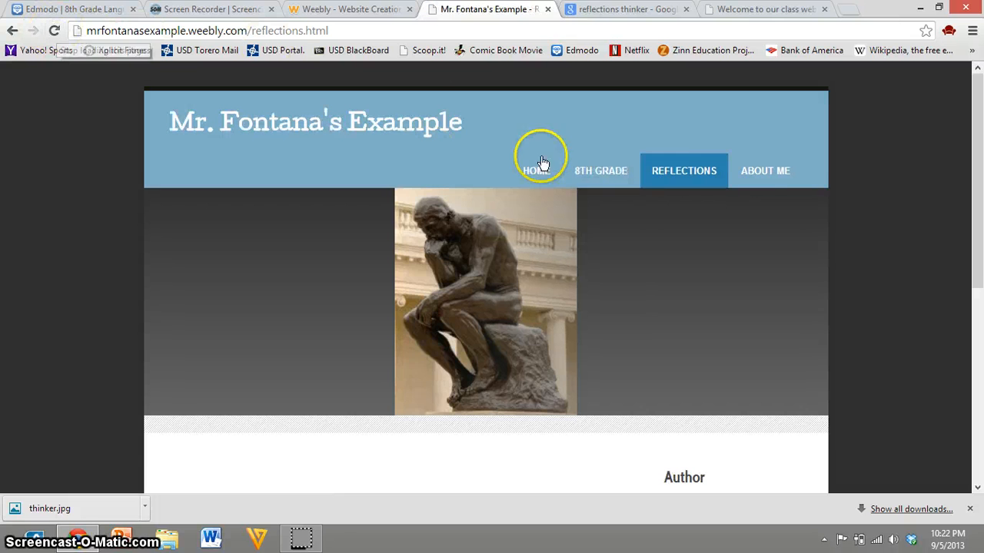
Step: Open the live 8th Grade page and check the Language Arts entry in its submenu
{"action": "mouse_move", "coordinate": [690, 157]}
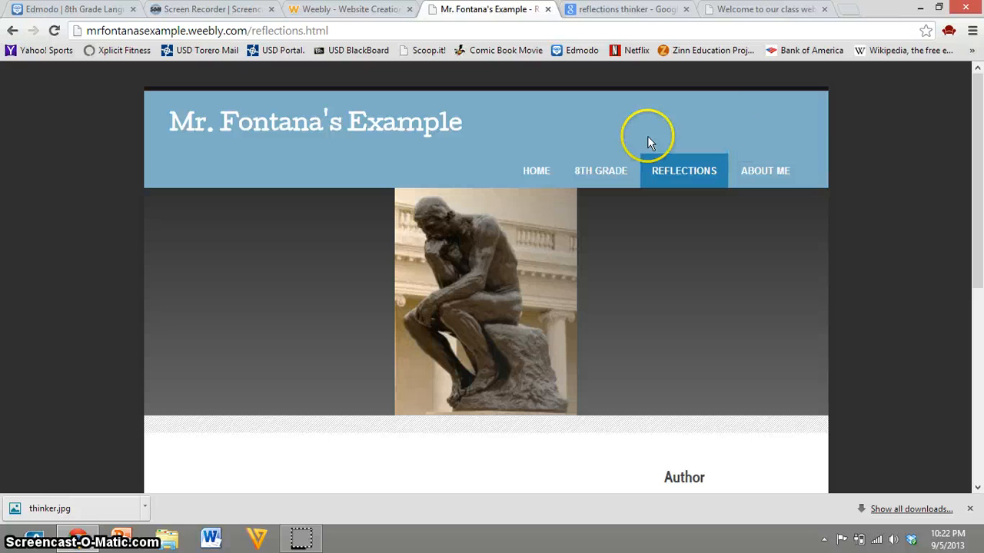
{"action": "mouse_move", "coordinate": [593, 166]}
{"action": "left_click", "coordinate": [589, 176]}
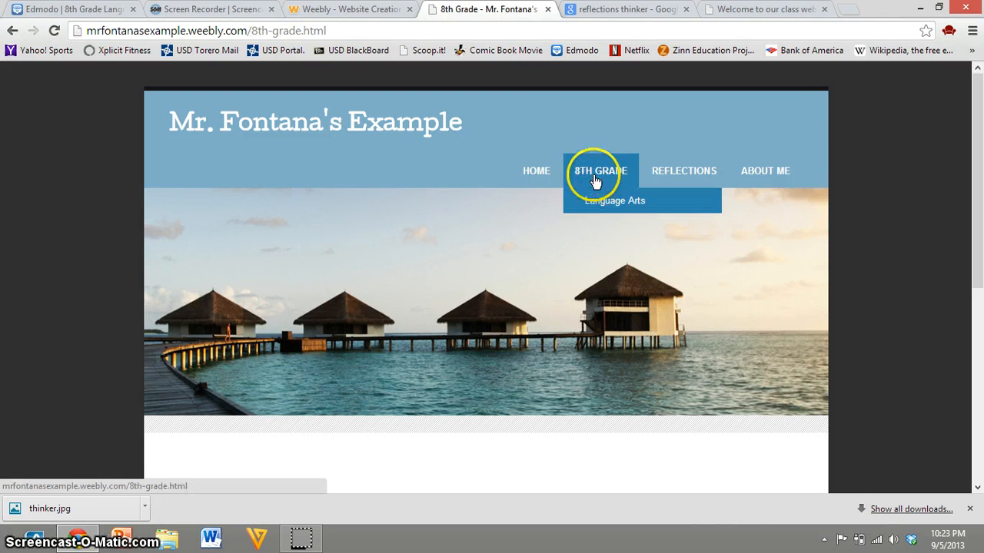
Step: Return to the Weebly page manager and add a second standard page as a subpage of 8th Grade, below Language Arts
{"action": "left_click", "coordinate": [376, 11]}
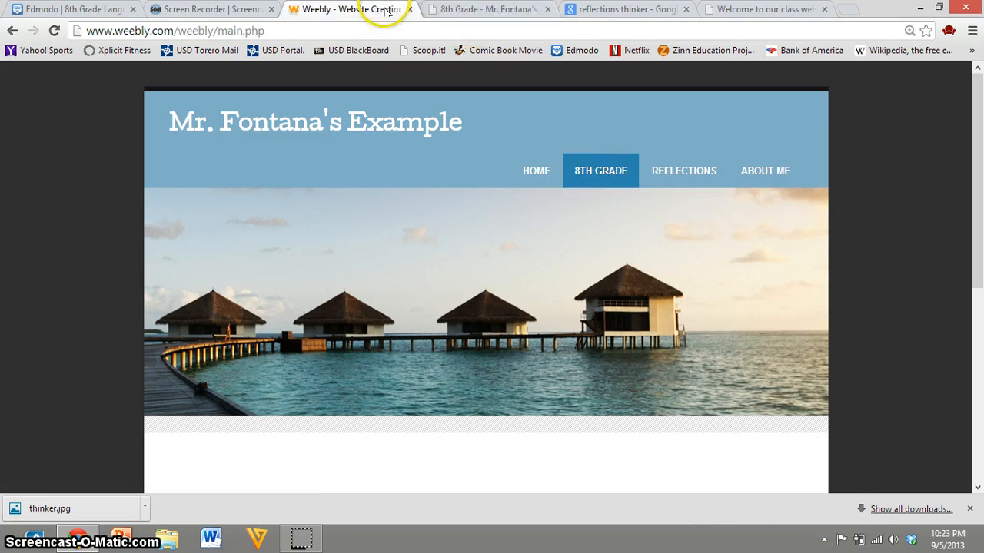
{"action": "left_click", "coordinate": [286, 74]}
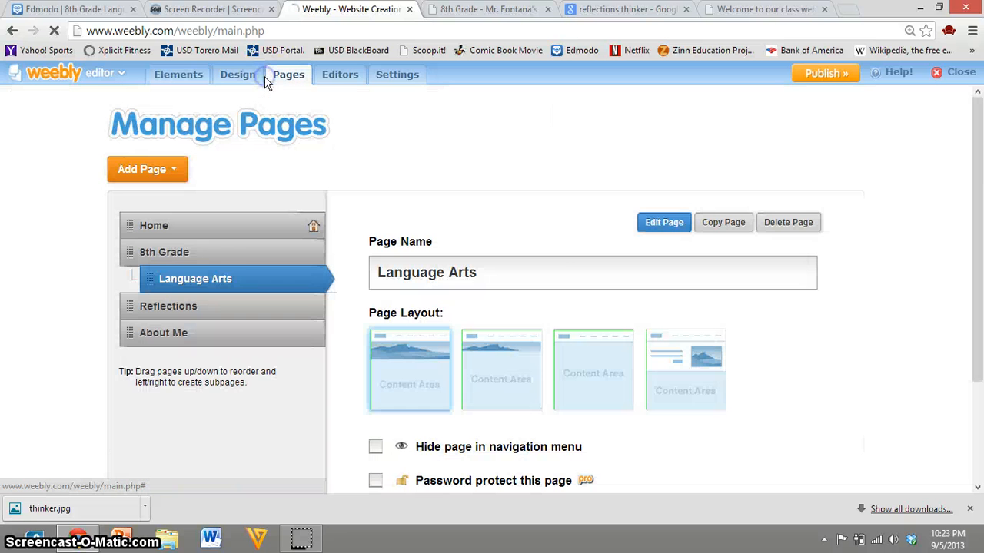
{"action": "left_click", "coordinate": [131, 167]}
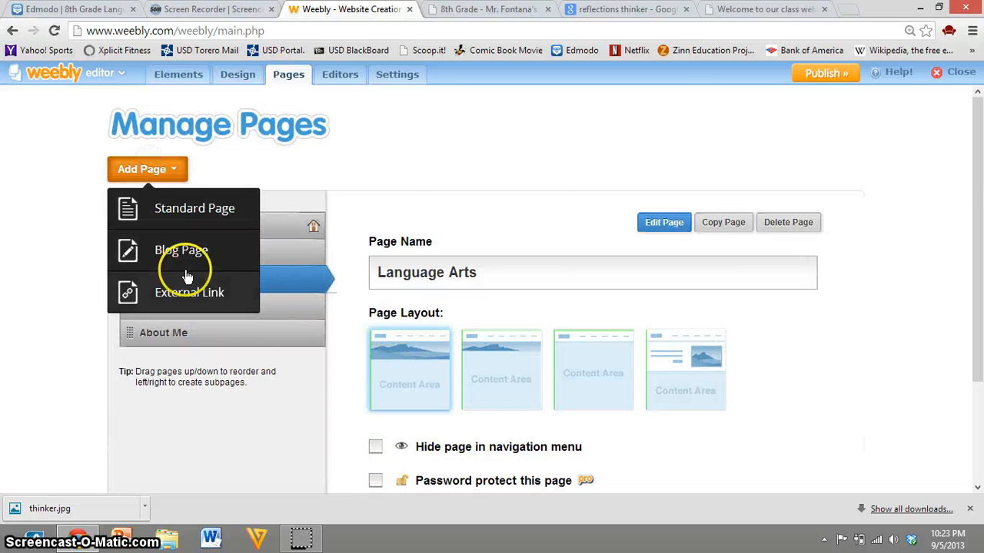
{"action": "left_click", "coordinate": [180, 222]}
{"action": "left_click_drag", "start_coordinate": [213, 220], "coordinate": [236, 165]}
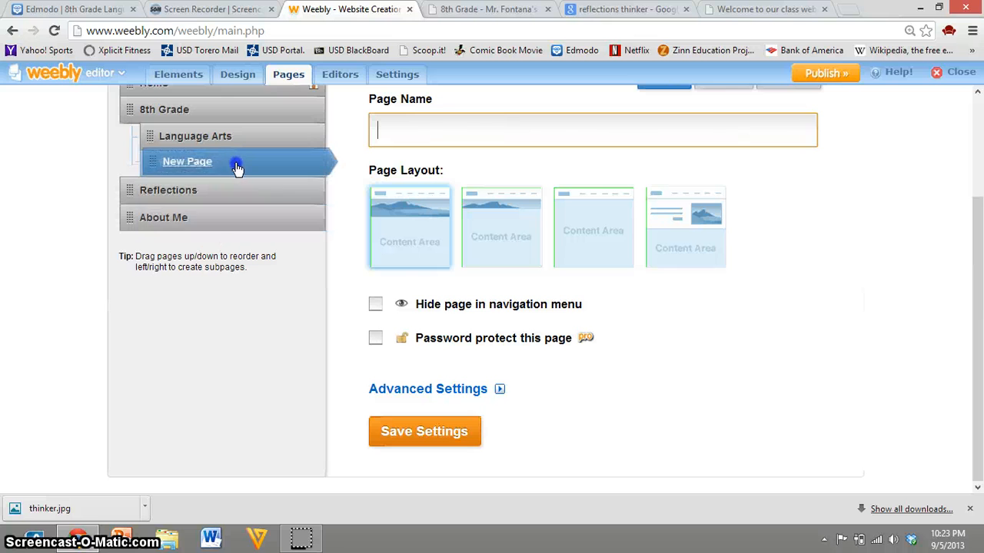
Step: Name the new 8th Grade subpage Literature and save its settings
{"action": "double_click", "coordinate": [496, 135]}
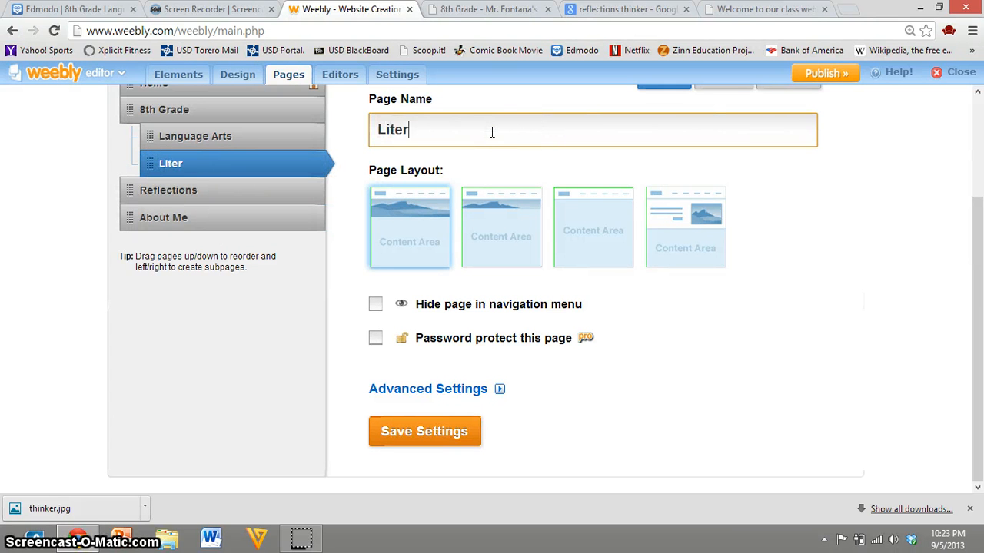
{"action": "type", "text": "Literature"}
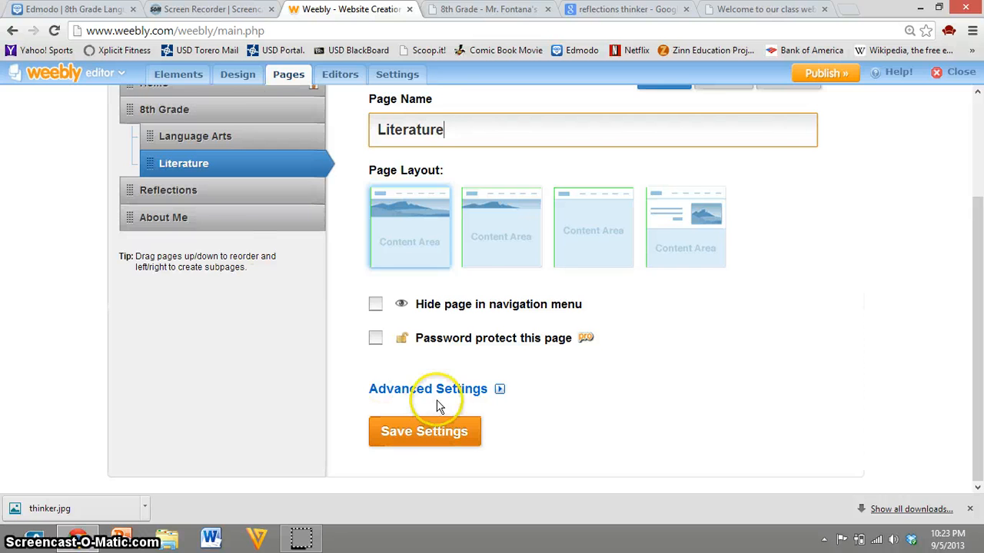
{"action": "left_click", "coordinate": [424, 433]}
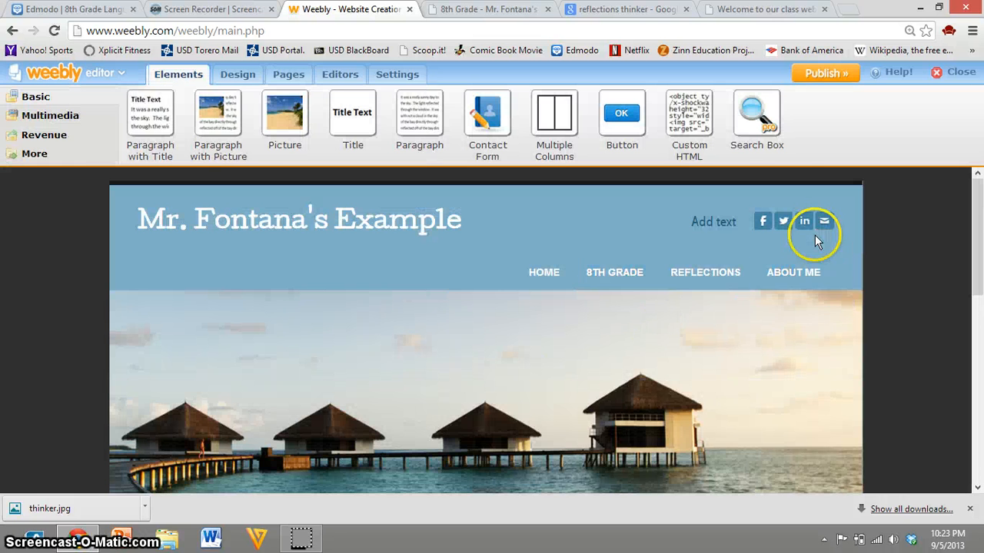
Step: Publish the website with the Literature subpage, and reload the live 8th Grade page
{"action": "left_click", "coordinate": [822, 75]}
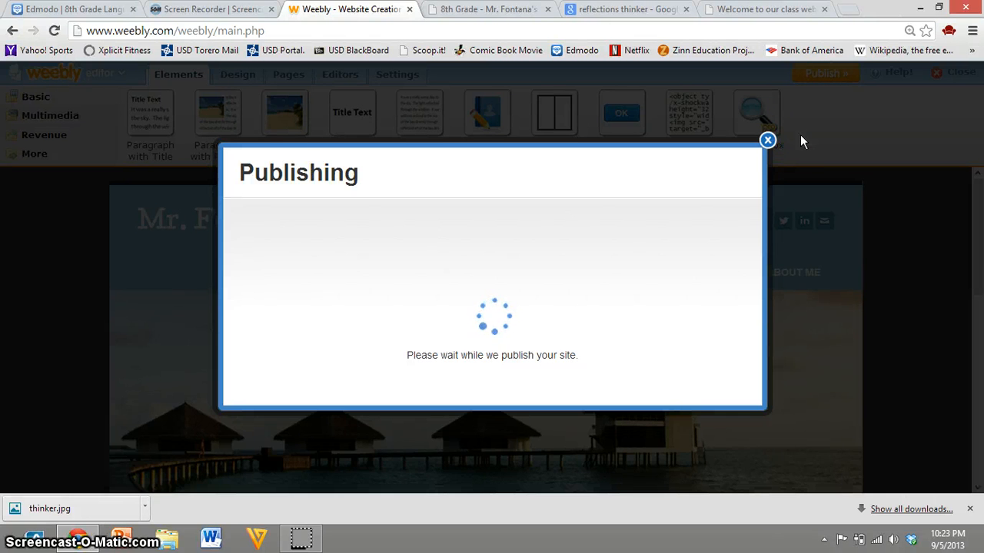
{"action": "left_click", "coordinate": [764, 105]}
{"action": "left_click", "coordinate": [493, 10]}
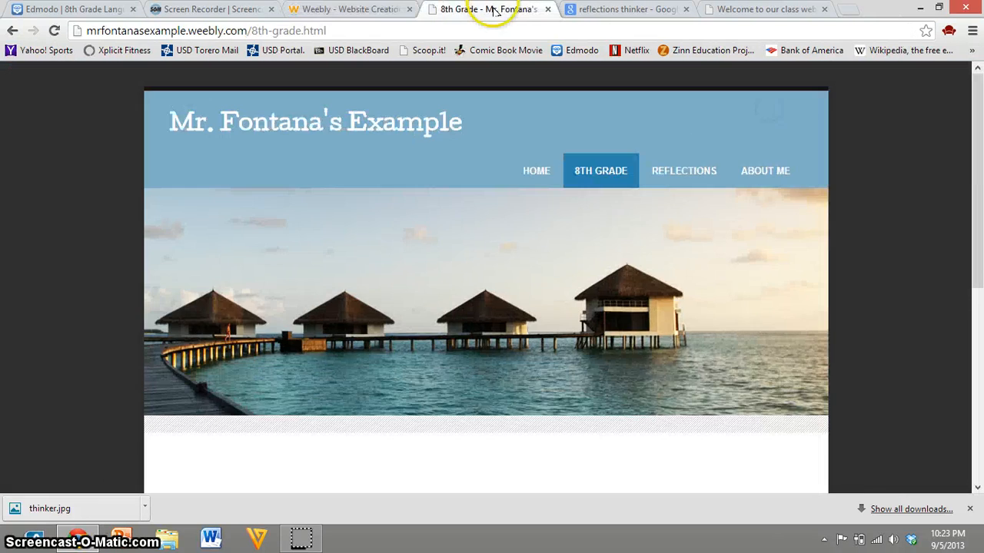
Step: Reload the live site and check the Home, Reflections, About Me, 8th Grade and Literature pages and the 8th Grade submenu
{"action": "left_click", "coordinate": [55, 36]}
{"action": "mouse_move", "coordinate": [593, 167]}
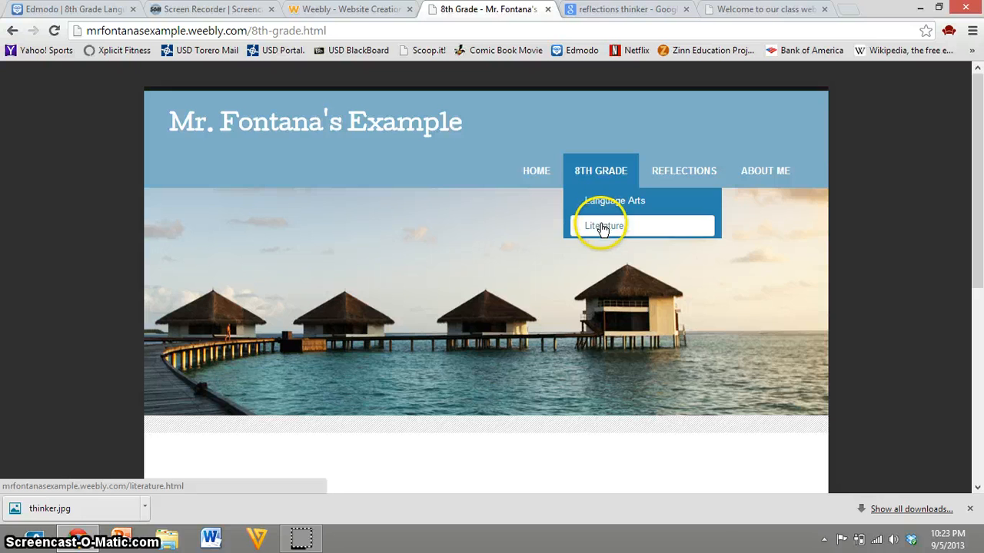
{"action": "left_click", "coordinate": [524, 176]}
{"action": "mouse_move", "coordinate": [587, 177]}
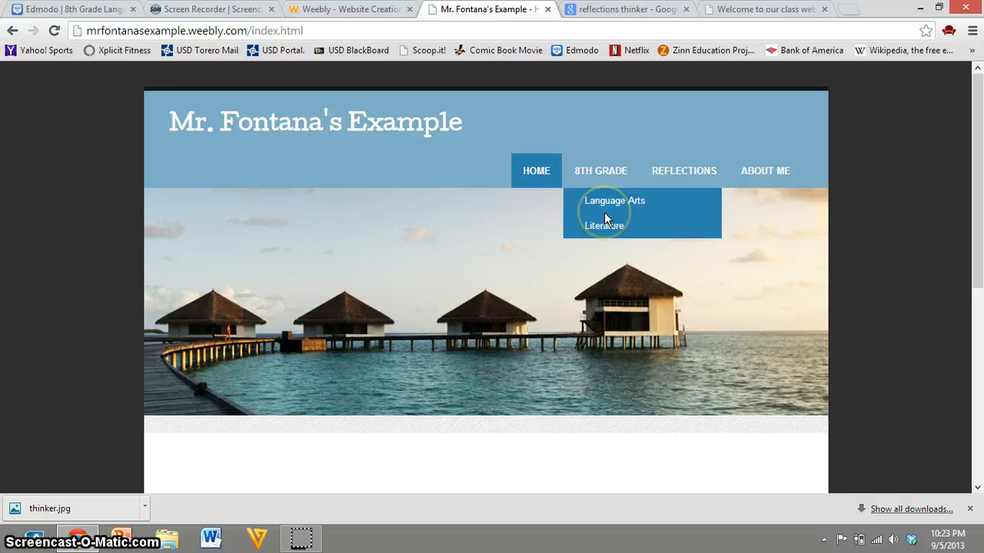
{"action": "left_click", "coordinate": [674, 177]}
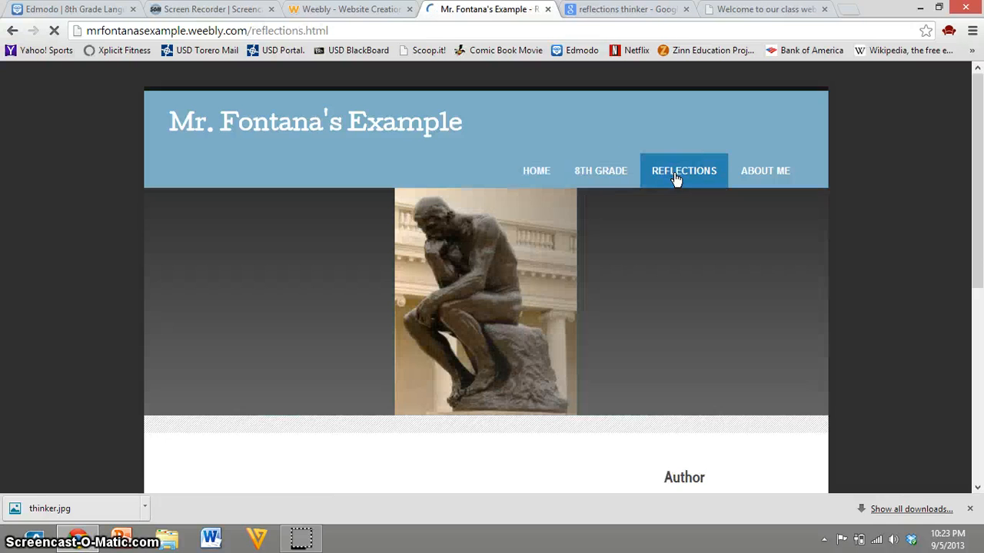
{"action": "scroll", "coordinate": [523, 368], "scroll_direction": "down", "scroll_amount": 5}
{"action": "scroll", "coordinate": [520, 372], "scroll_direction": "up", "scroll_amount": 5}
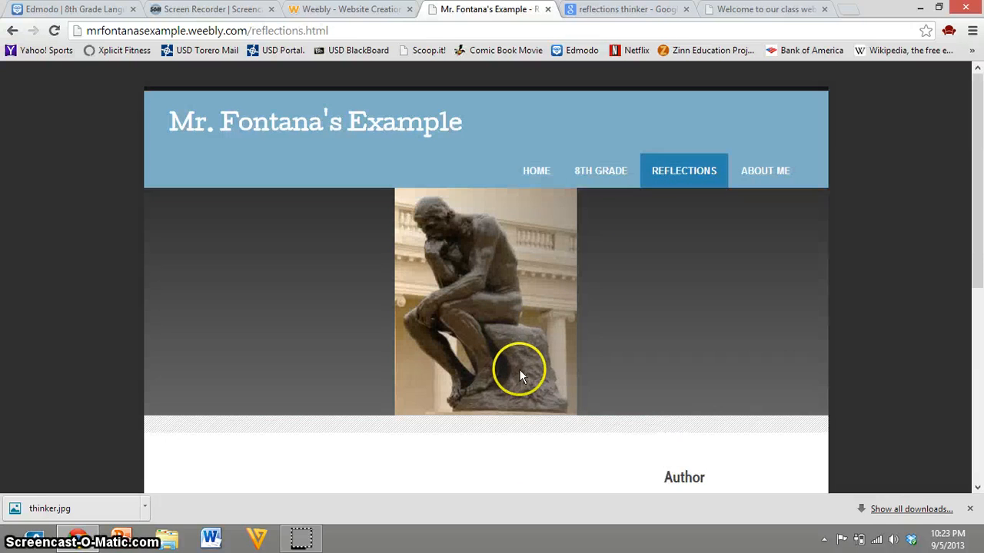
{"action": "left_click", "coordinate": [782, 174]}
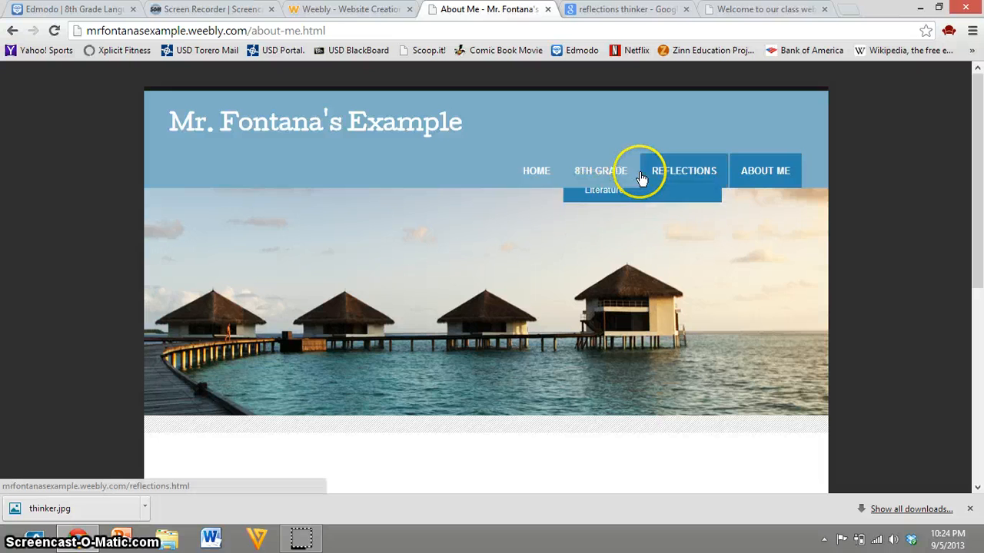
{"action": "left_click", "coordinate": [598, 181]}
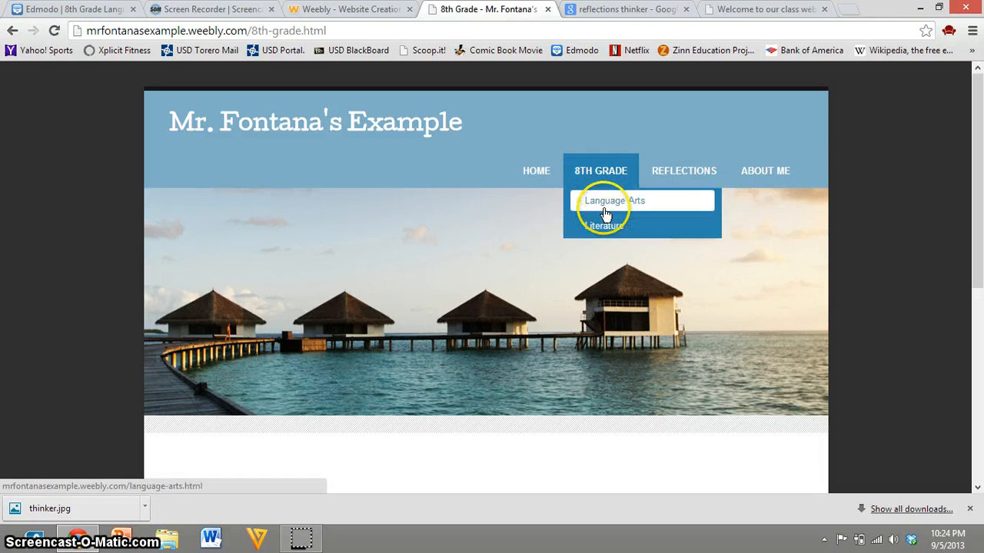
{"action": "left_click", "coordinate": [604, 225]}
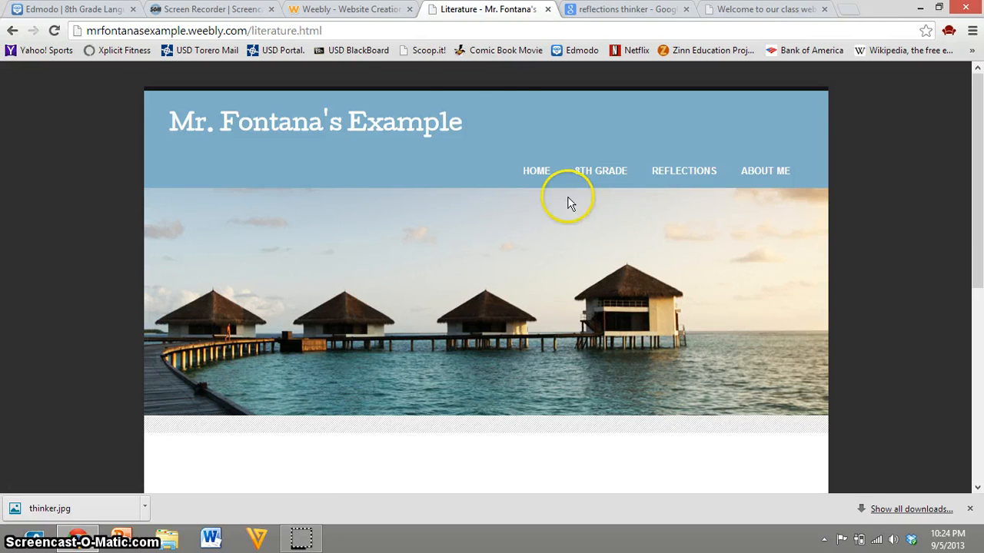
Step: Switch to Google Images, close the enlarged thinker preview and search for "literature"
{"action": "left_click", "coordinate": [638, 10]}
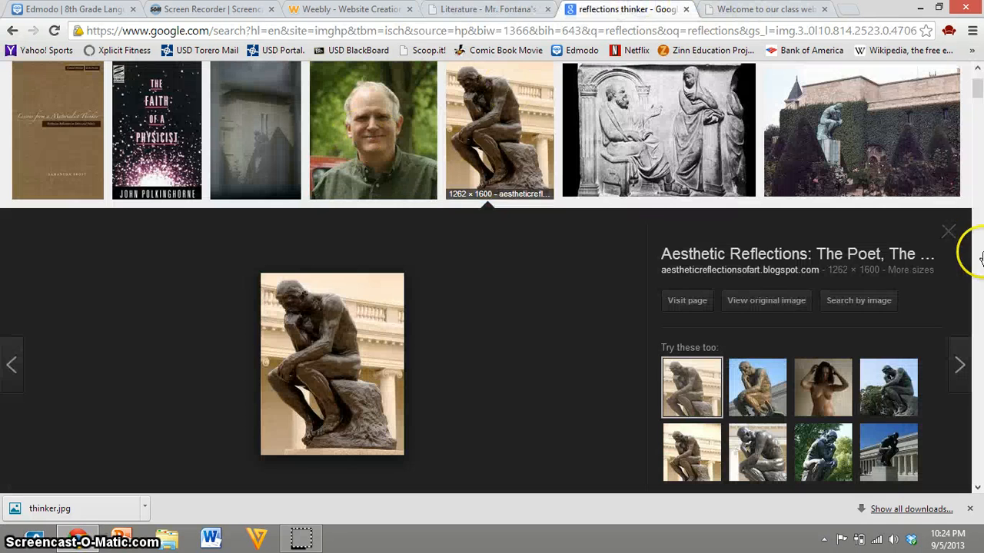
{"action": "left_click", "coordinate": [951, 230]}
{"action": "scroll", "coordinate": [659, 296], "scroll_direction": "up", "scroll_amount": 2}
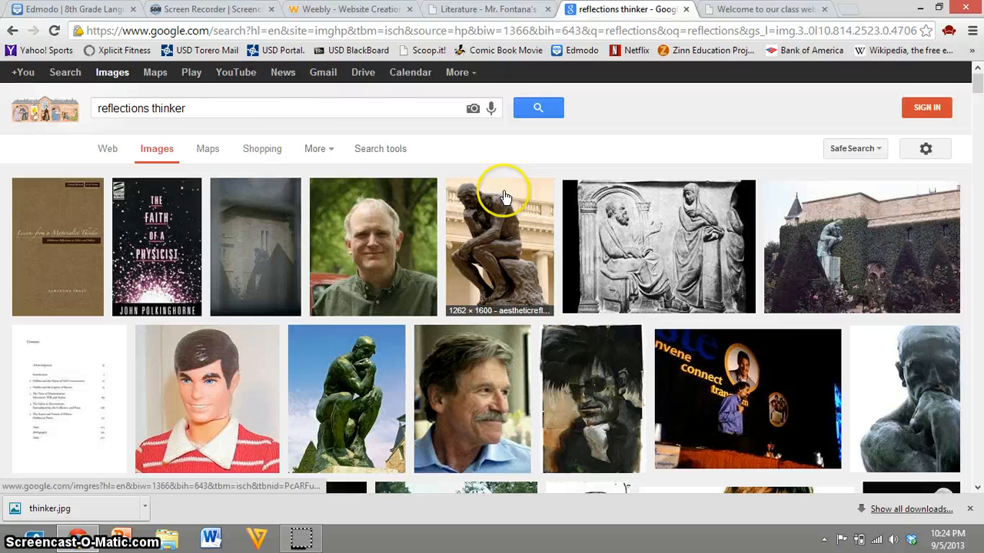
{"action": "double_click", "coordinate": [243, 105]}
{"action": "triple_click", "coordinate": [243, 106]}
{"action": "type", "text": "liter"}
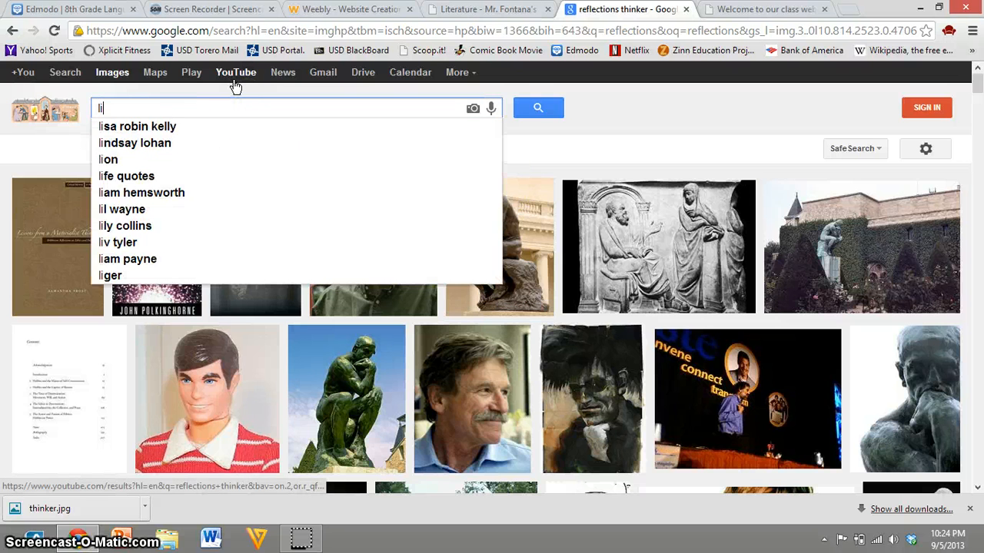
{"action": "type", "text": "ature"}
{"action": "key", "text": "Return"}
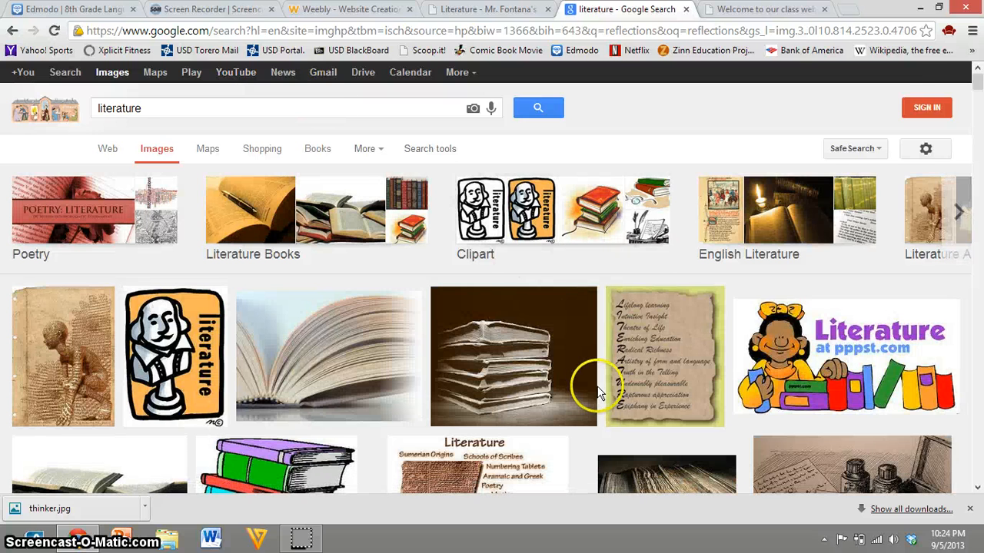
Step: Save the photo of piled open books from the image results to the Desktop as a JPEG named literature
{"action": "scroll", "coordinate": [602, 390], "scroll_direction": "down", "scroll_amount": 2}
{"action": "right_click", "coordinate": [774, 205]}
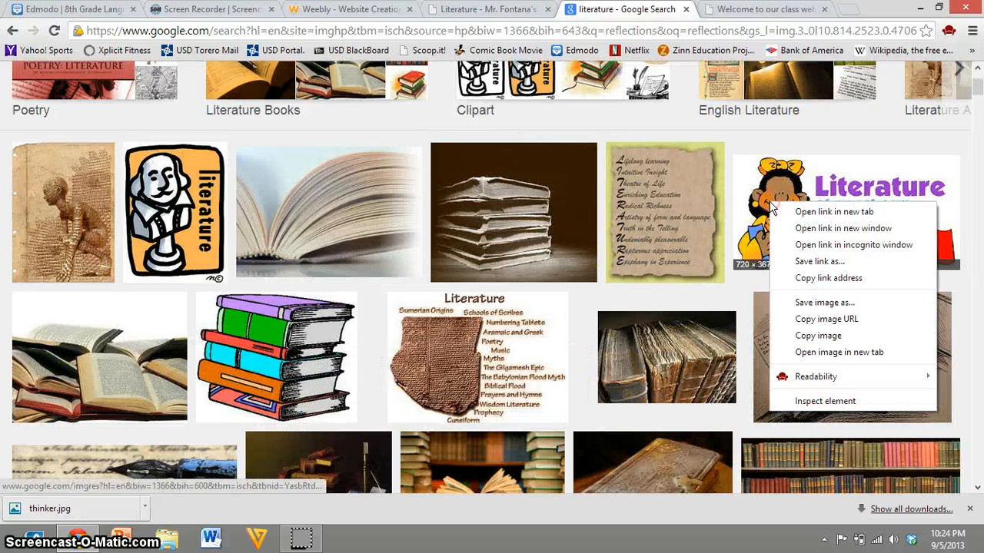
{"action": "left_click", "coordinate": [601, 305]}
{"action": "scroll", "coordinate": [601, 305], "scroll_direction": "down", "scroll_amount": 2}
{"action": "right_click", "coordinate": [90, 214]}
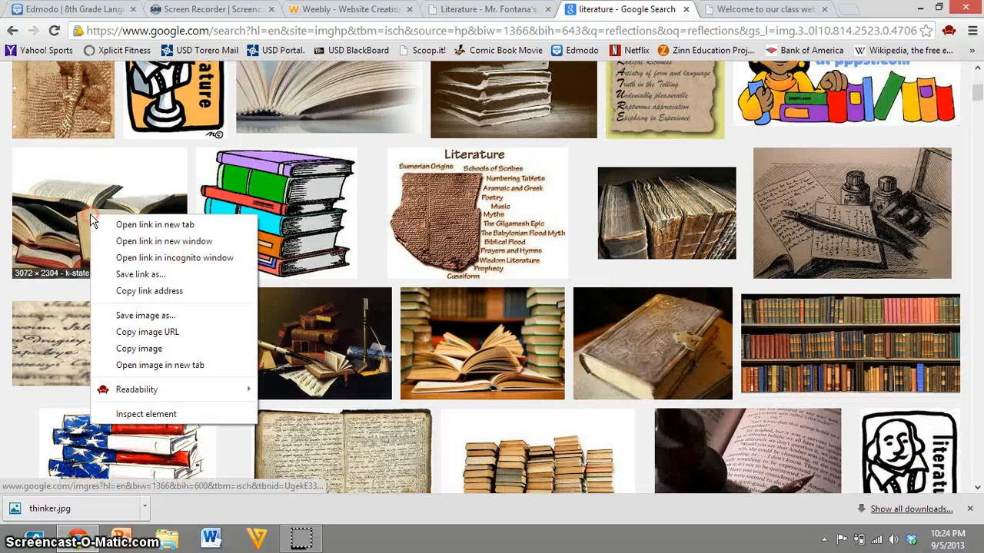
{"action": "left_click", "coordinate": [169, 315]}
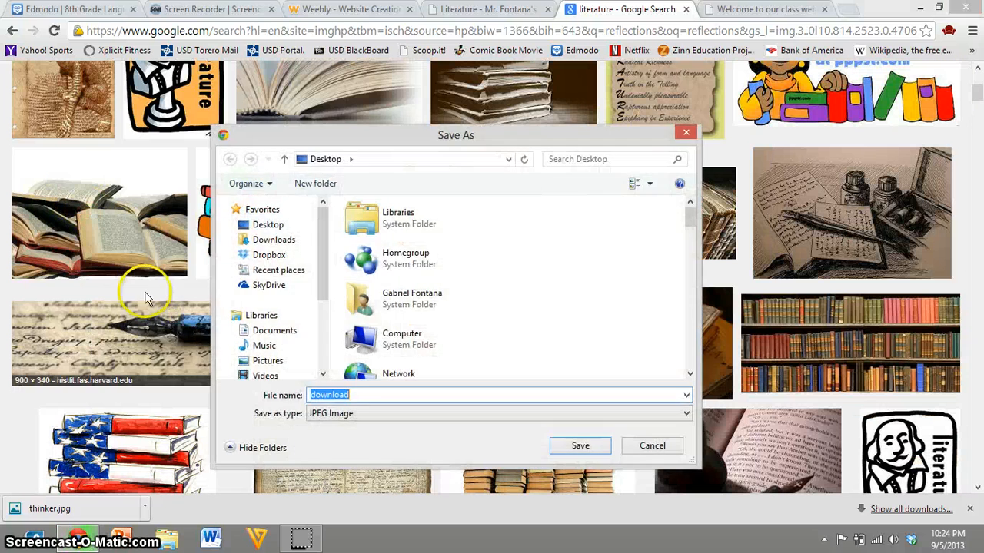
{"action": "type", "text": "literature"}
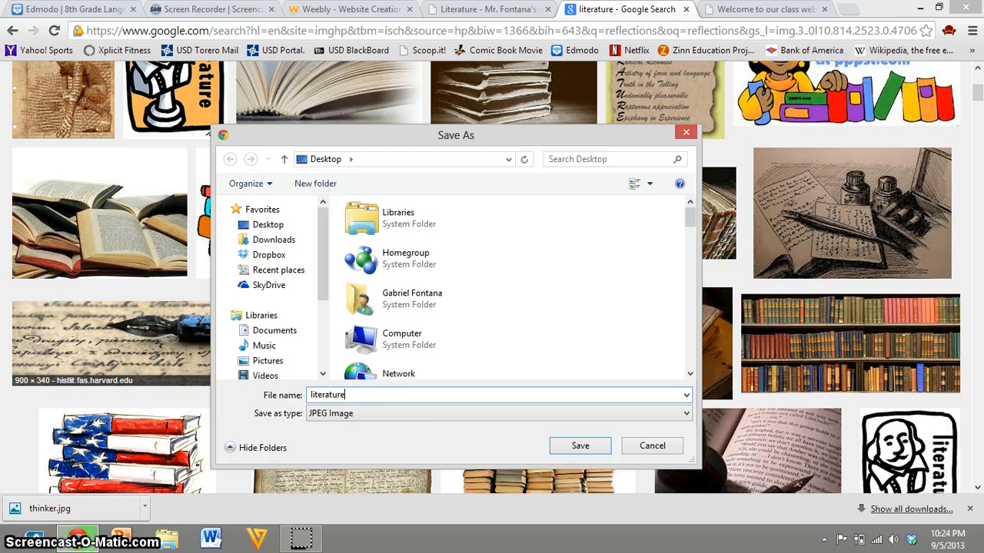
{"action": "left_click", "coordinate": [580, 447]}
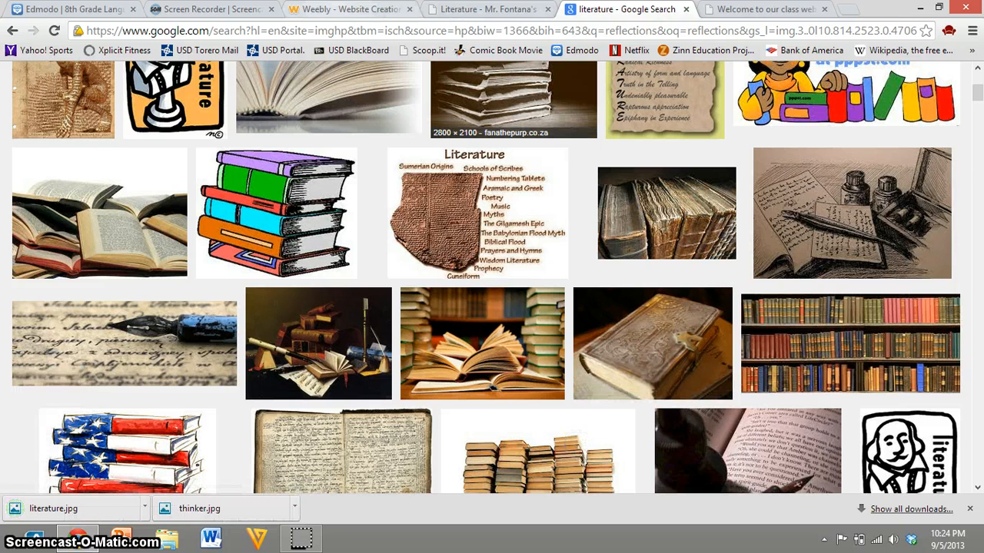
Step: Open the Literature page in the Weebly editor and upload literature.jpg from the Desktop as its new header image
{"action": "left_click", "coordinate": [376, 11]}
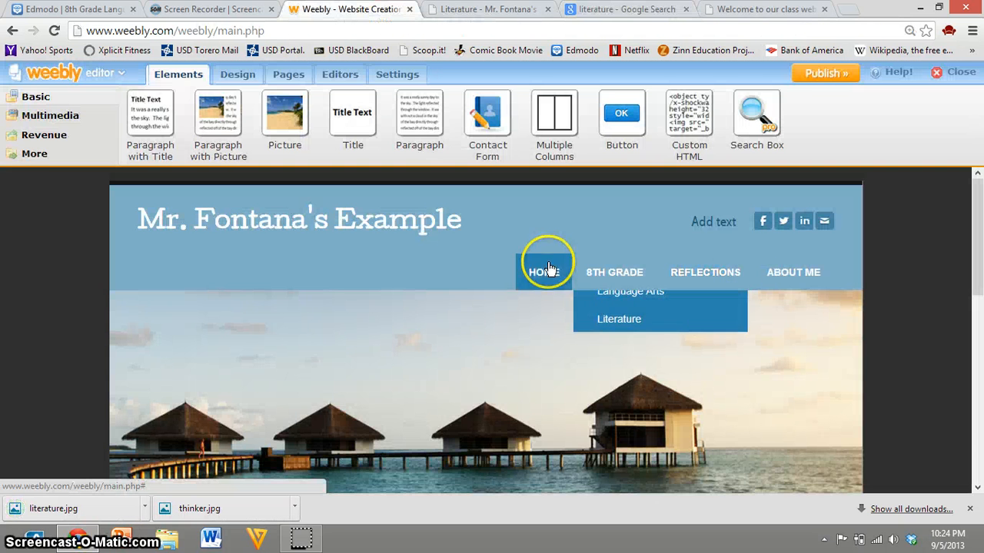
{"action": "left_click", "coordinate": [626, 326]}
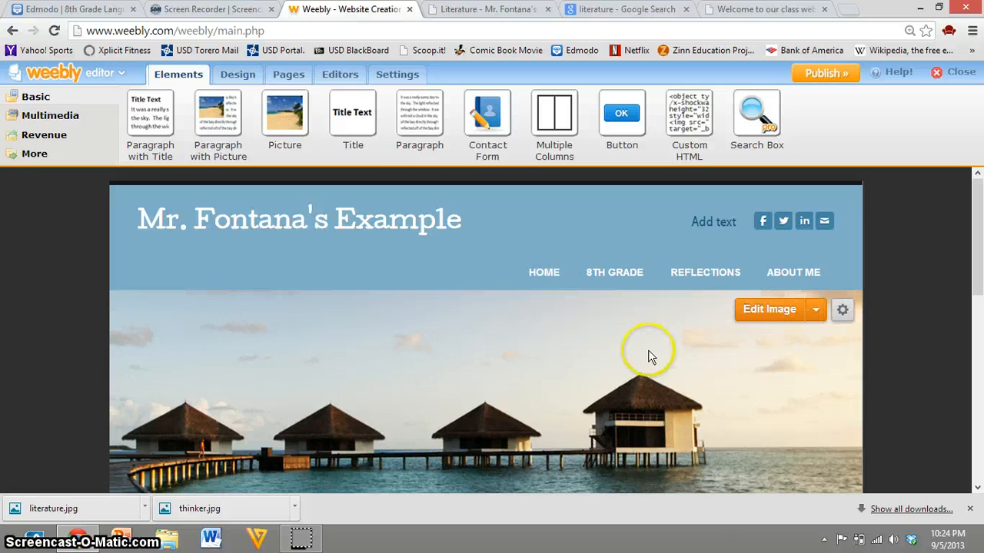
{"action": "left_click", "coordinate": [766, 318]}
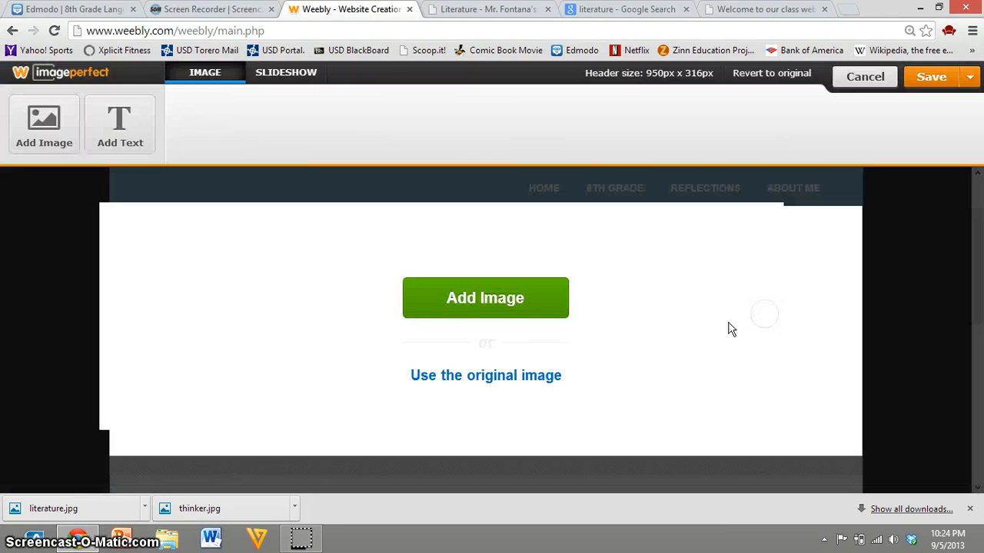
{"action": "left_click", "coordinate": [505, 309]}
{"action": "left_click", "coordinate": [513, 340]}
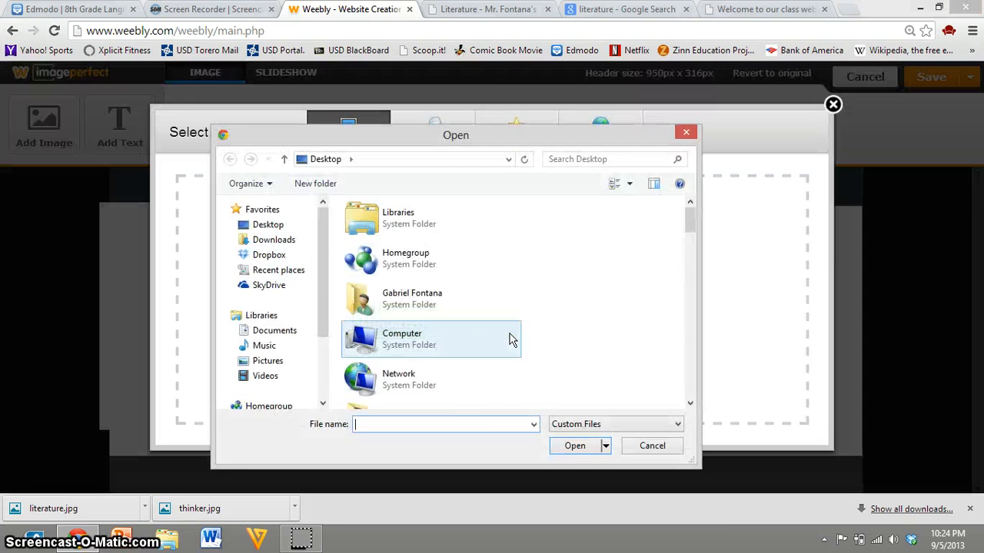
{"action": "type", "text": "li"}
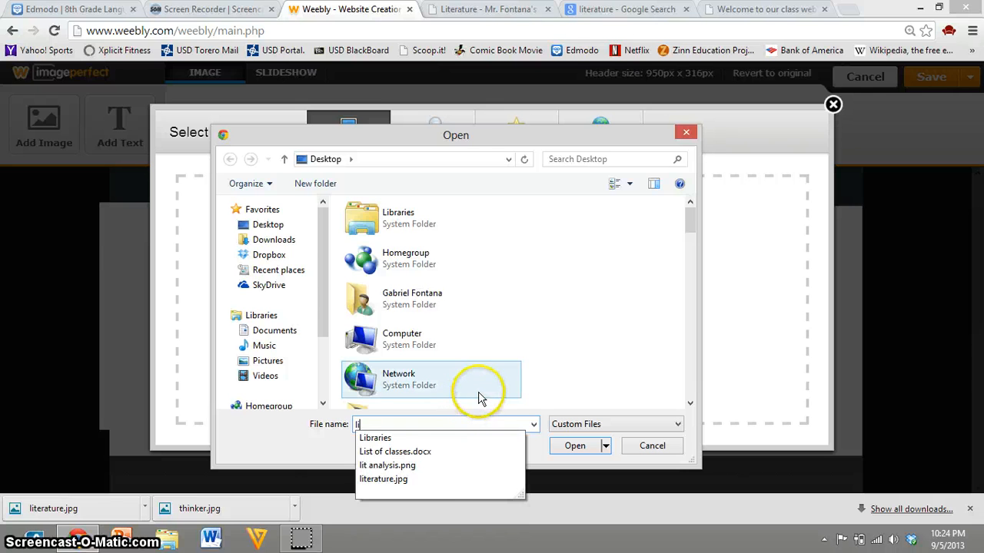
{"action": "left_click", "coordinate": [473, 479]}
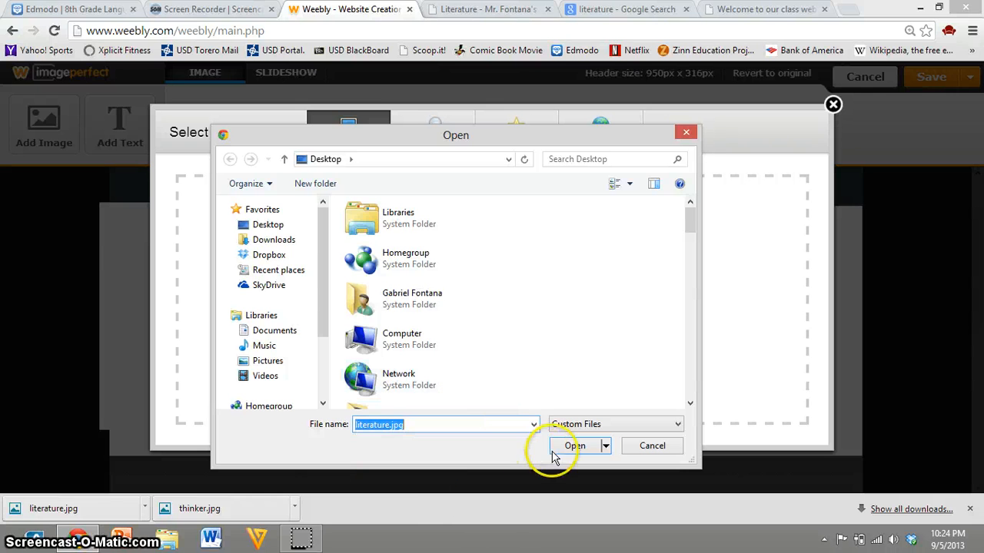
{"action": "left_click", "coordinate": [572, 446]}
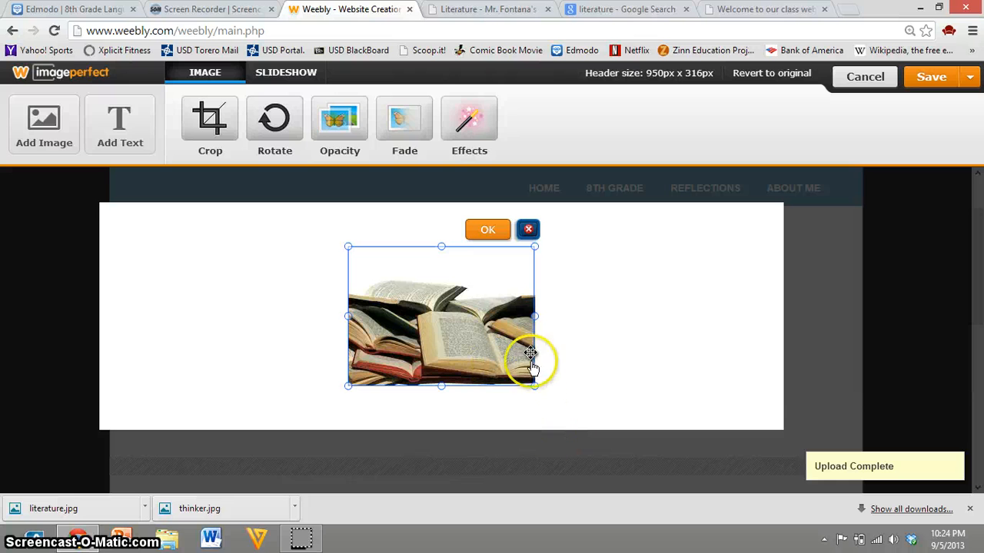
Step: Enlarge the books picture from two opposite corners to fill the header's full height, and save the header
{"action": "left_click_drag", "start_coordinate": [535, 386], "coordinate": [592, 432]}
{"action": "left_click_drag", "start_coordinate": [348, 247], "coordinate": [290, 203]}
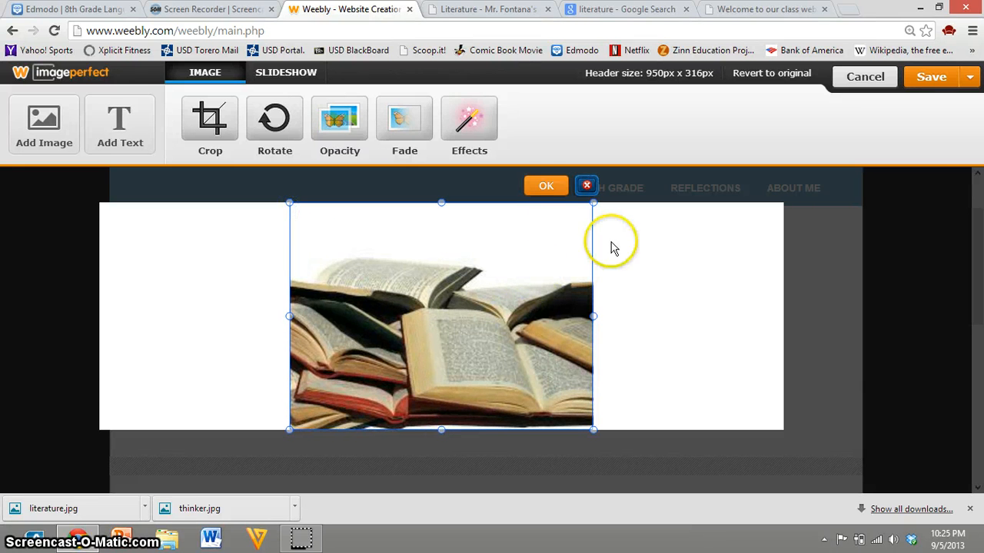
{"action": "left_click", "coordinate": [544, 185]}
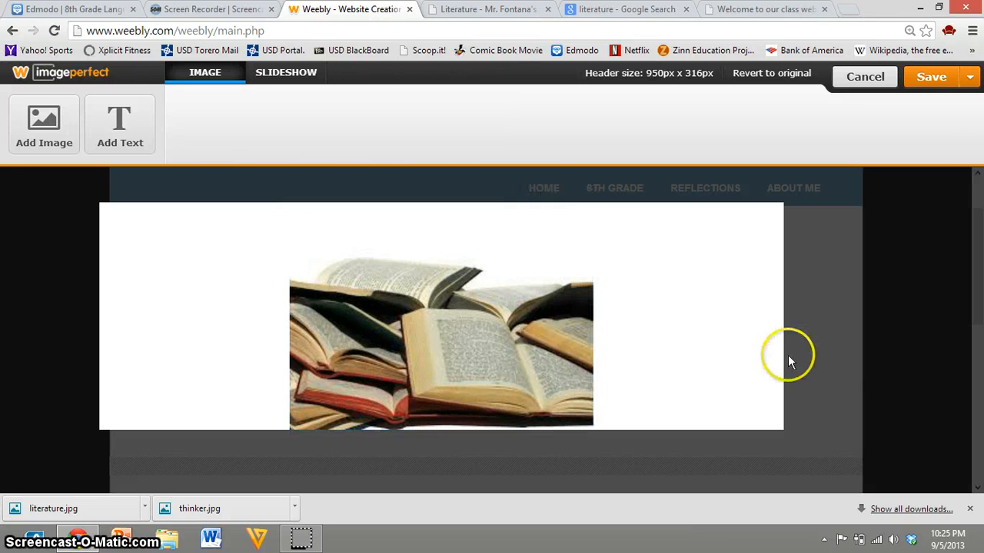
{"action": "left_click", "coordinate": [928, 81]}
{"action": "left_click", "coordinate": [901, 141]}
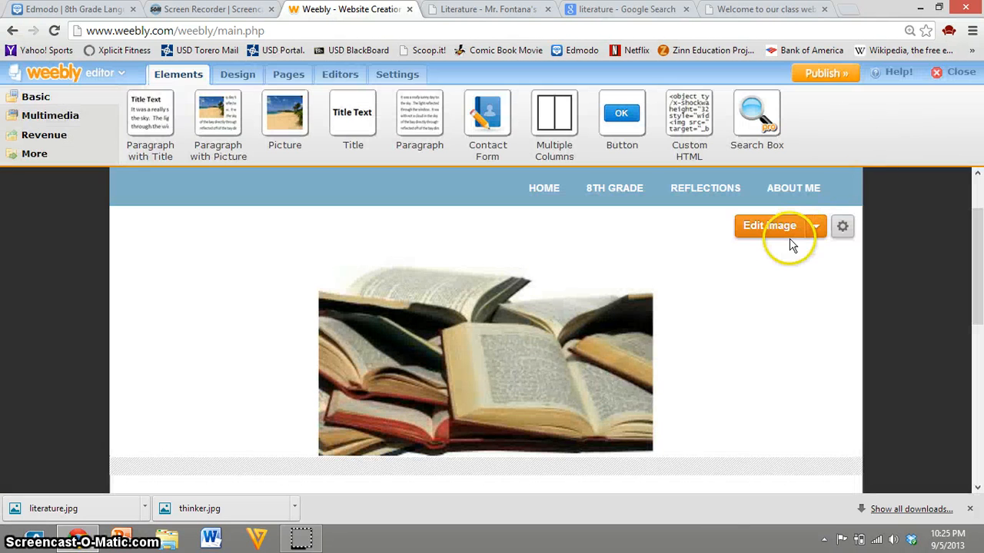
Step: Open the Literature page on the live site to check its header image
{"action": "left_click", "coordinate": [492, 14]}
{"action": "mouse_move", "coordinate": [635, 180]}
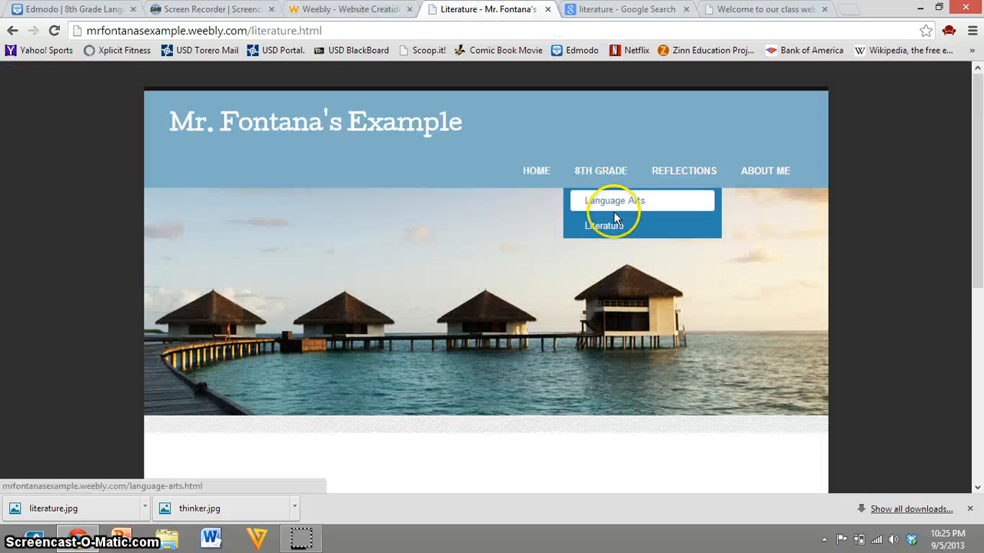
{"action": "left_click", "coordinate": [619, 231]}
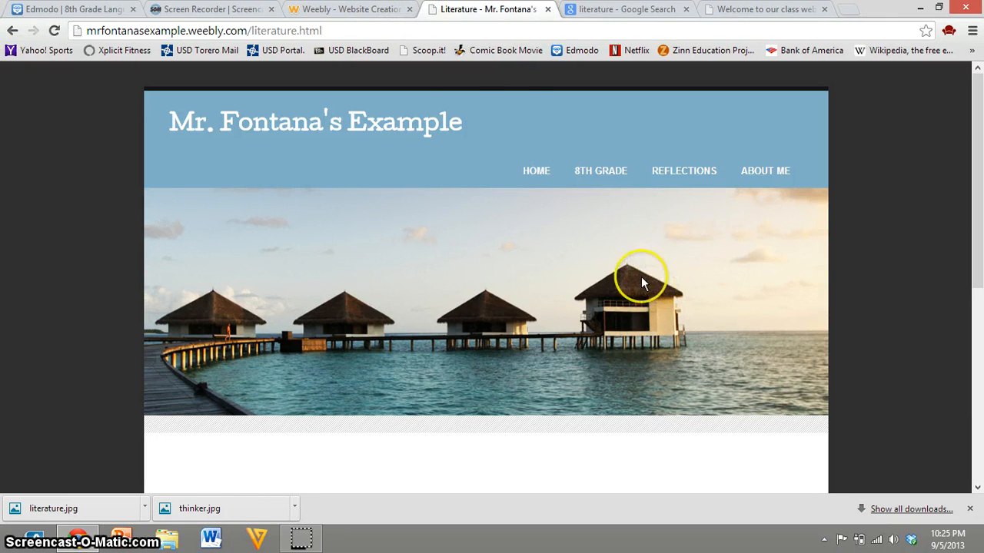
Step: Publish the website with the new Literature header from the Weebly editor, and return to the live Literature page
{"action": "left_click", "coordinate": [346, 9]}
{"action": "left_click", "coordinate": [823, 74]}
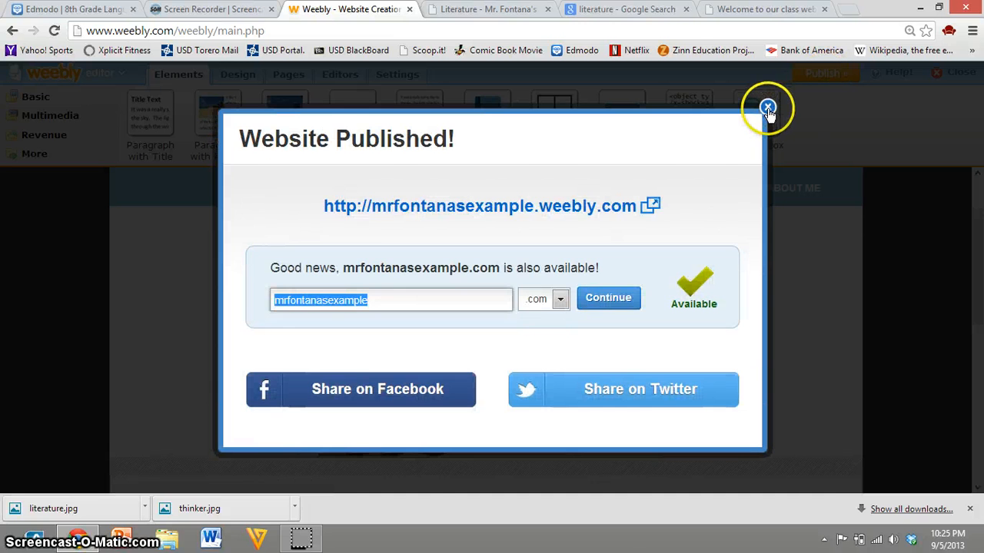
{"action": "left_click", "coordinate": [828, 105]}
{"action": "left_click", "coordinate": [476, 9]}
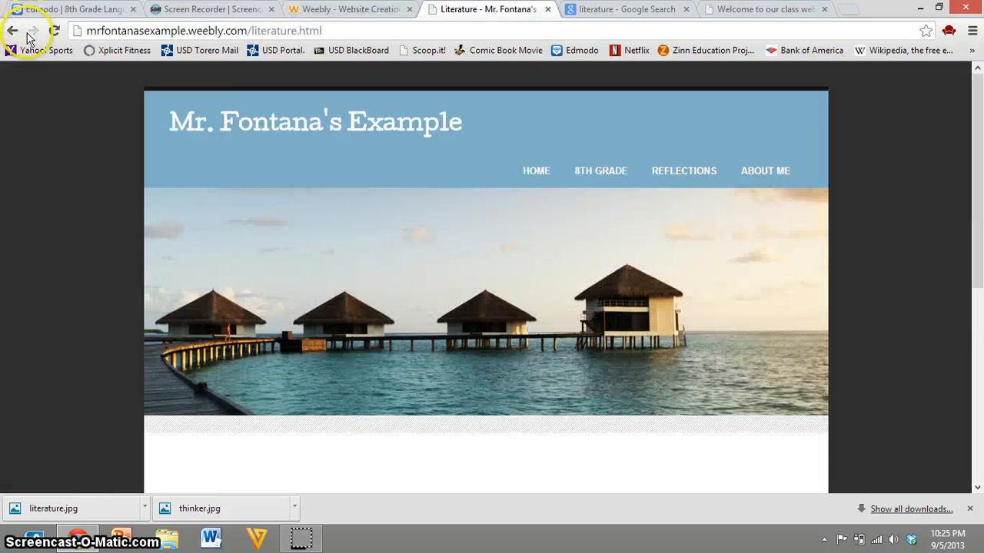